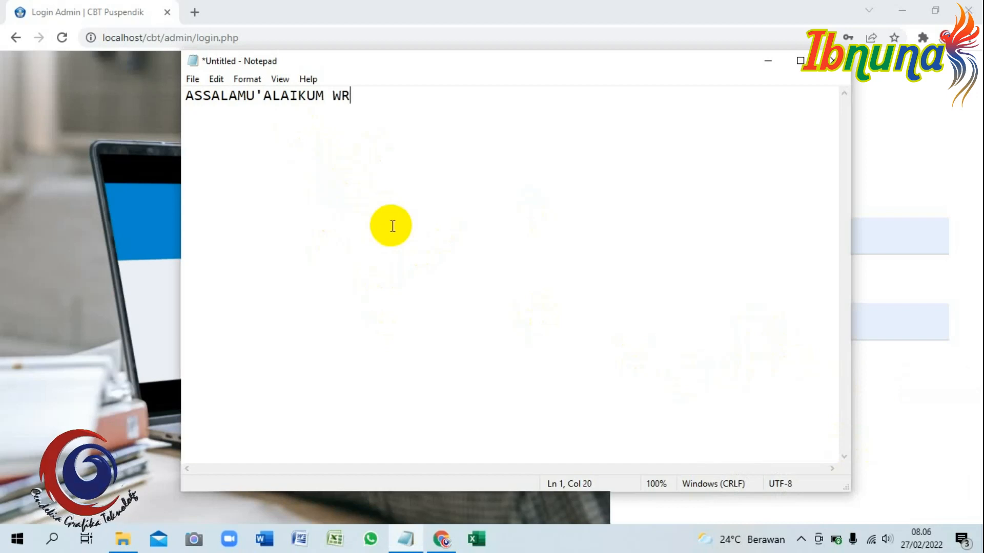
# Type the CGT Enterprise greeting and an intro on Puspendik CBT data input and its main materials.
pyautogui.write('BERTEM')
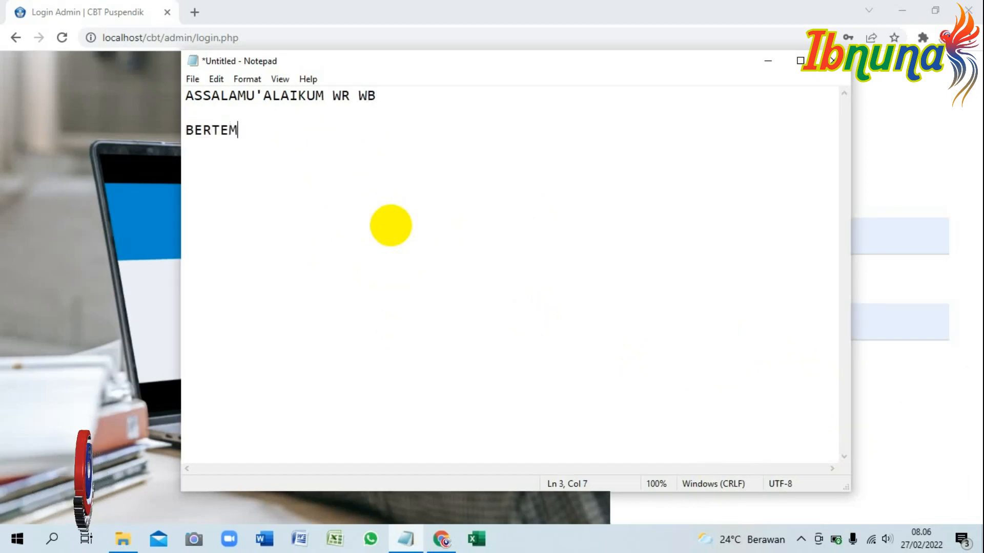
pyautogui.write('U LAGI DENGAN SAYA DI CHANNEL CGT ENTERPRISE ')
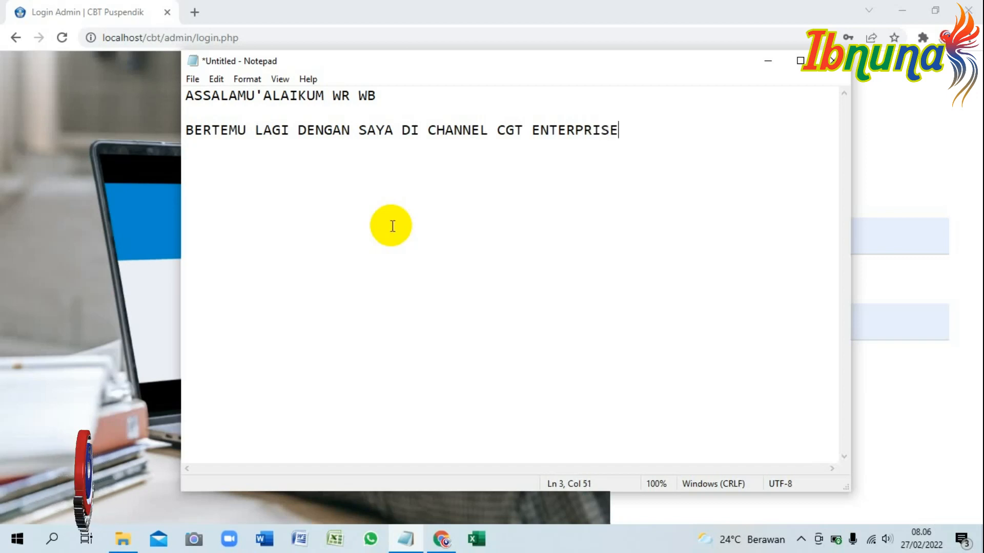
pyautogui.write('KALI INI KITA AKAN MEMBAHAS ')
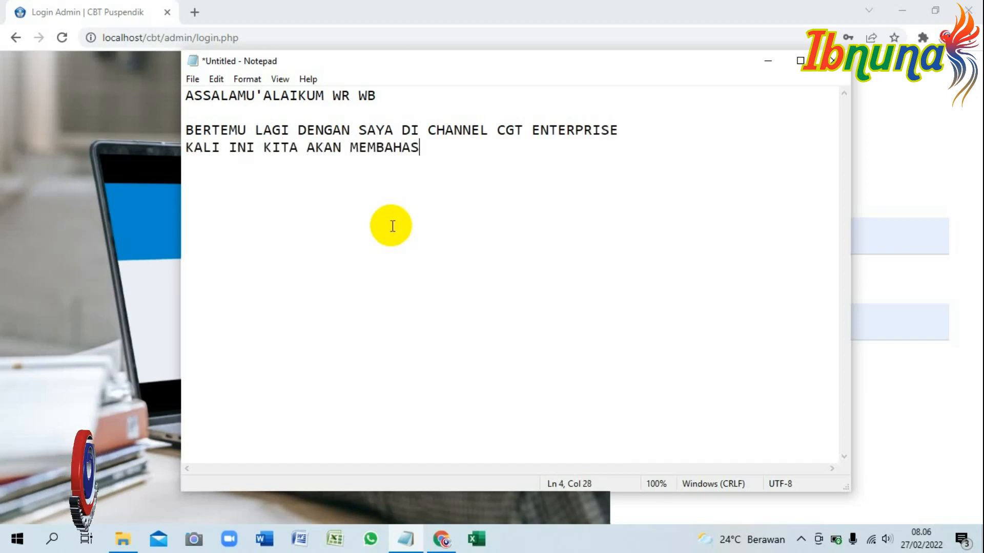
pyautogui.write('TERKAIT BAGAIMANA CARA MENGINP')
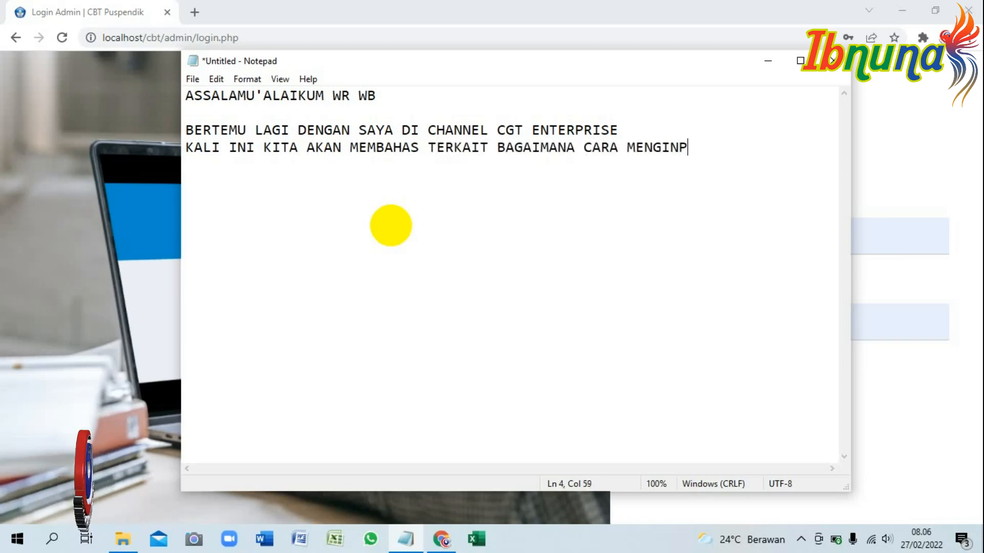
pyautogui.write('UT DATA DI APLIKASI ')
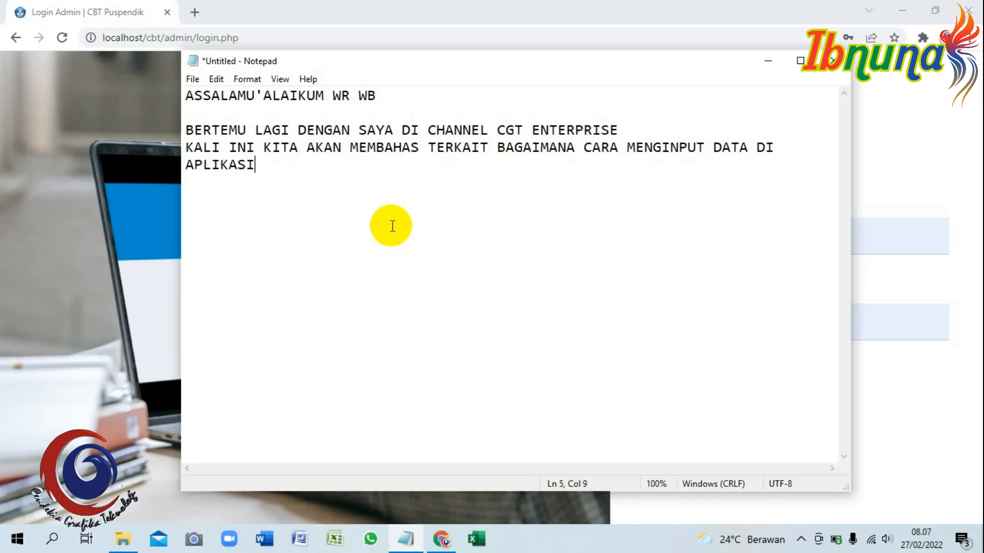
pyautogui.write('PUSPENDIK CBT')
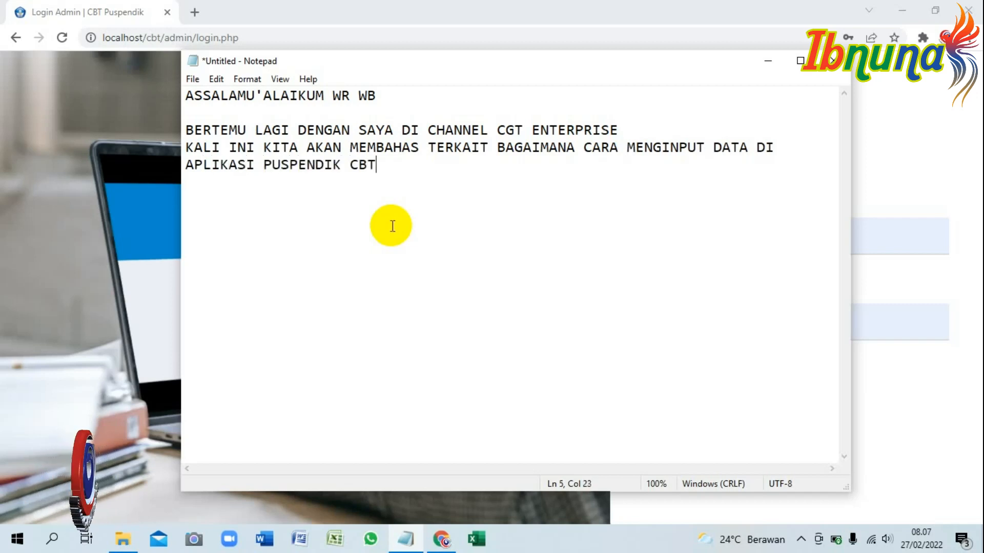
pyautogui.write('.  UNTUK MEM')
pyautogui.write('PERMUDAH PENGINPUTA')
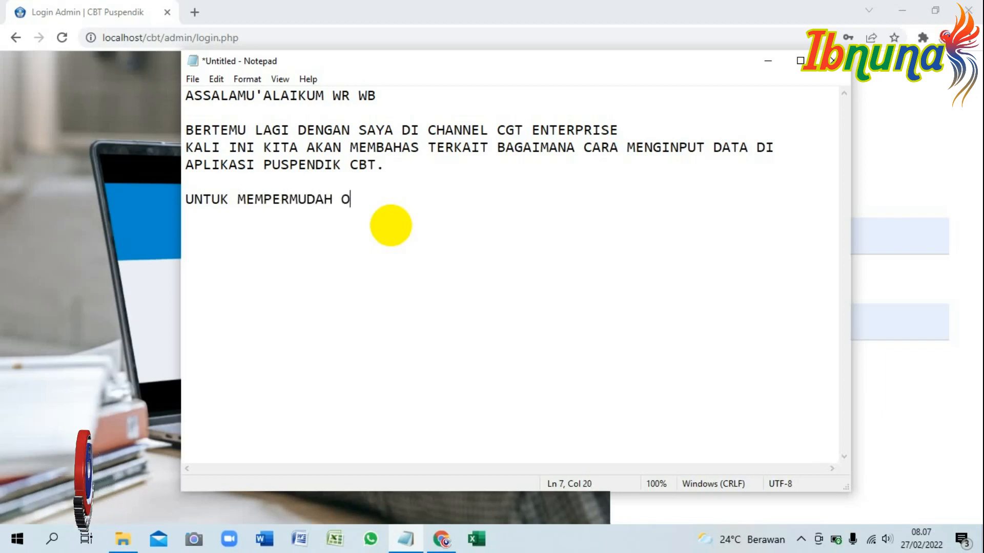
pyautogui.write('N, MAKA SE')
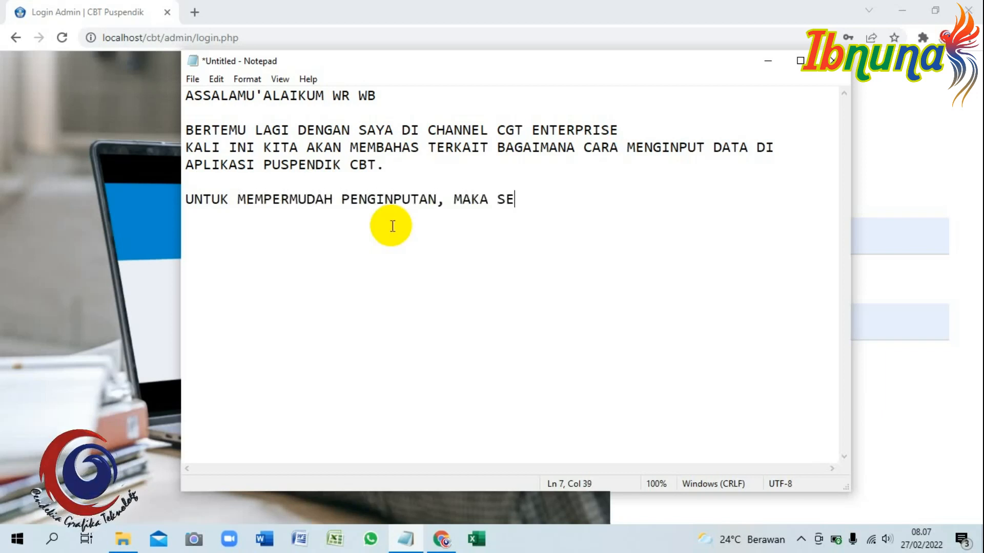
pyautogui.write('BELUMNYA SUDAH D')
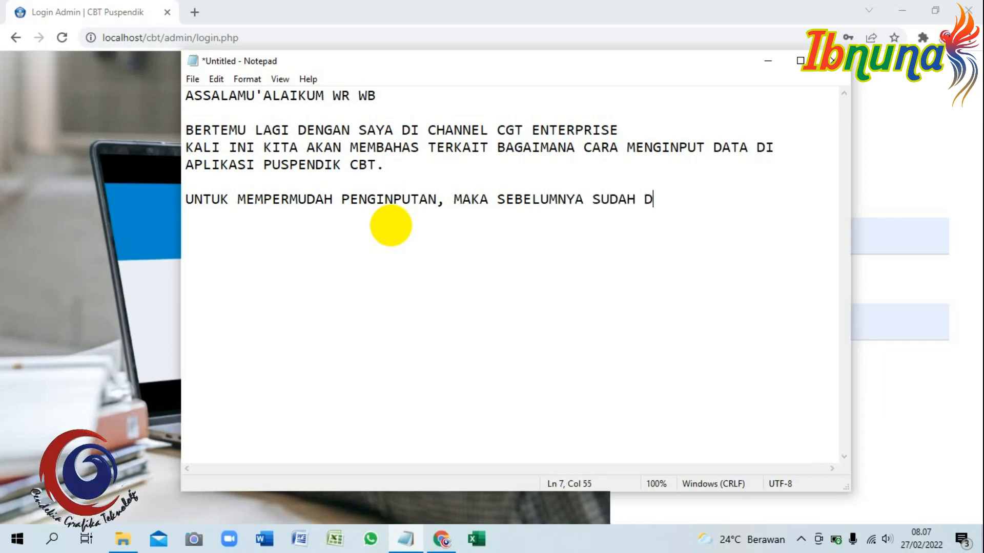
pyautogui.write('ISEDIAKAN BAHAN')
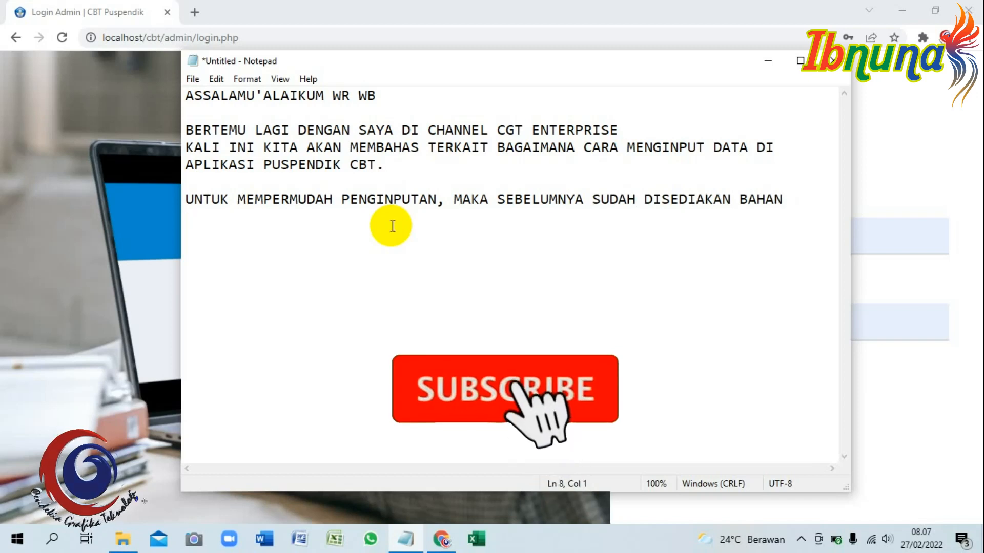
pyautogui.write('-')
pyautogui.press('Return')
pyautogui.write('BAHAN UTAMA')
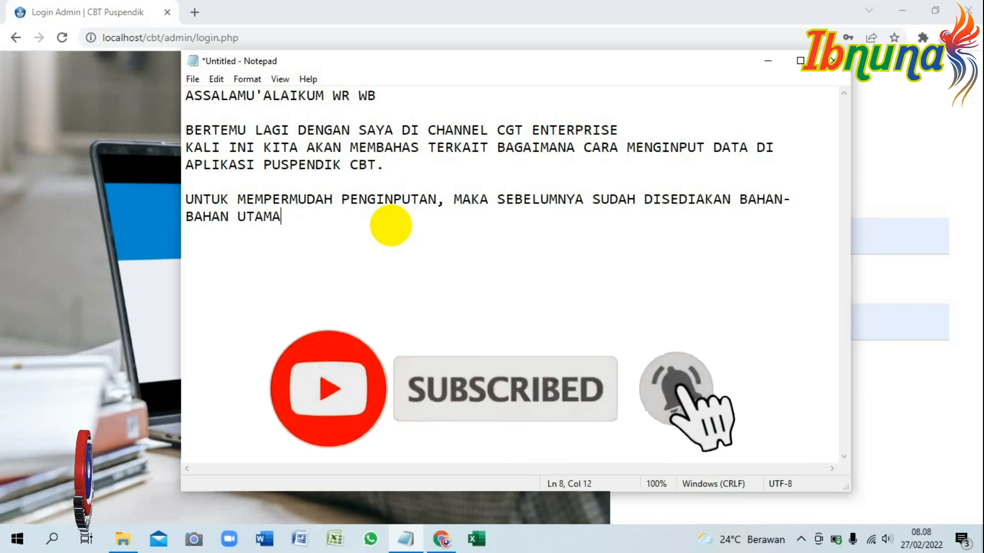
pyautogui.write('. DIANTARANYA ADALAH')
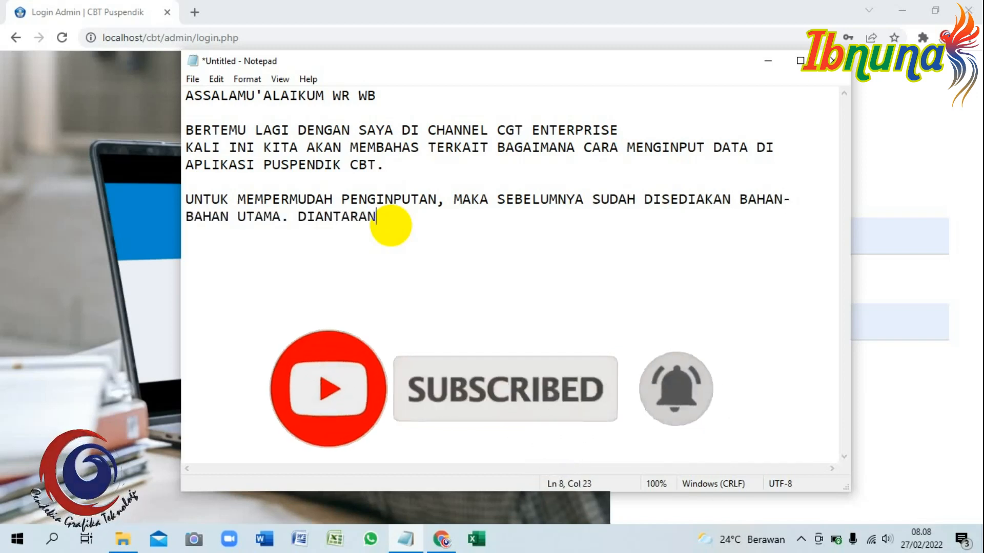
pyautogui.press('Return')
pyautogui.press('Return')
# List DATA SISWA, DATA MATA PELAJARAN, DATA GURU, SOAL UJIAN, noting formats download via the description link.
pyautogui.write('1')
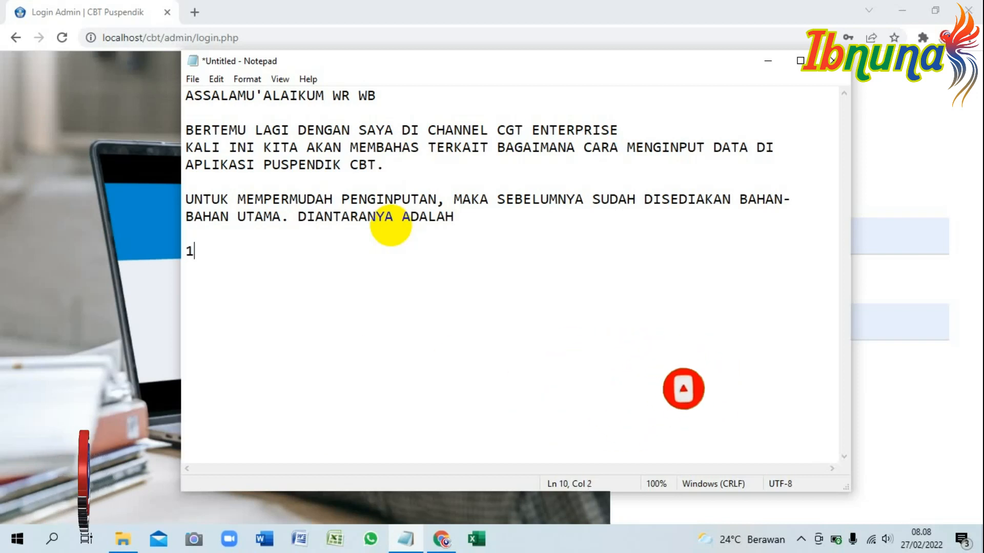
pyautogui.write('. DATA SISWA')
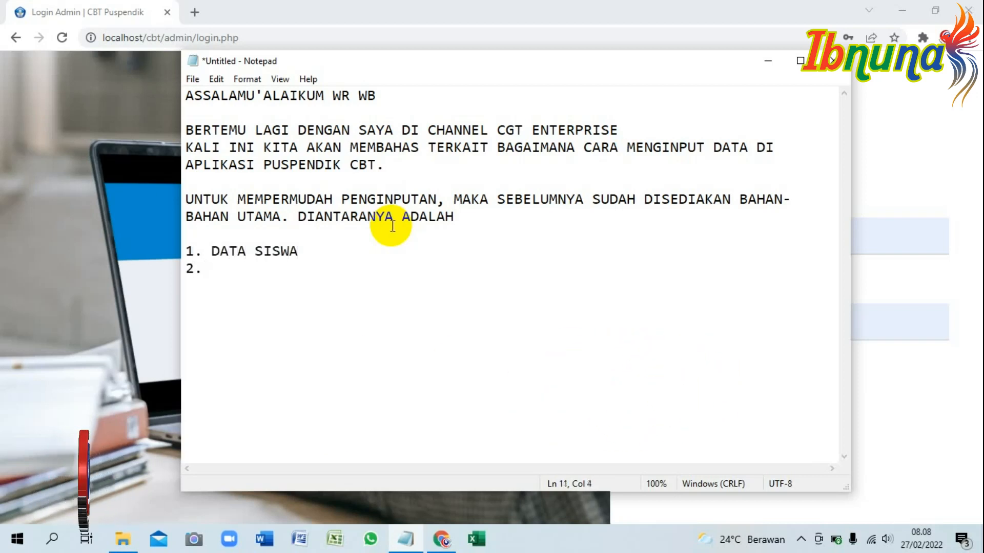
pyautogui.write('DATA MATA PELAJARAN')
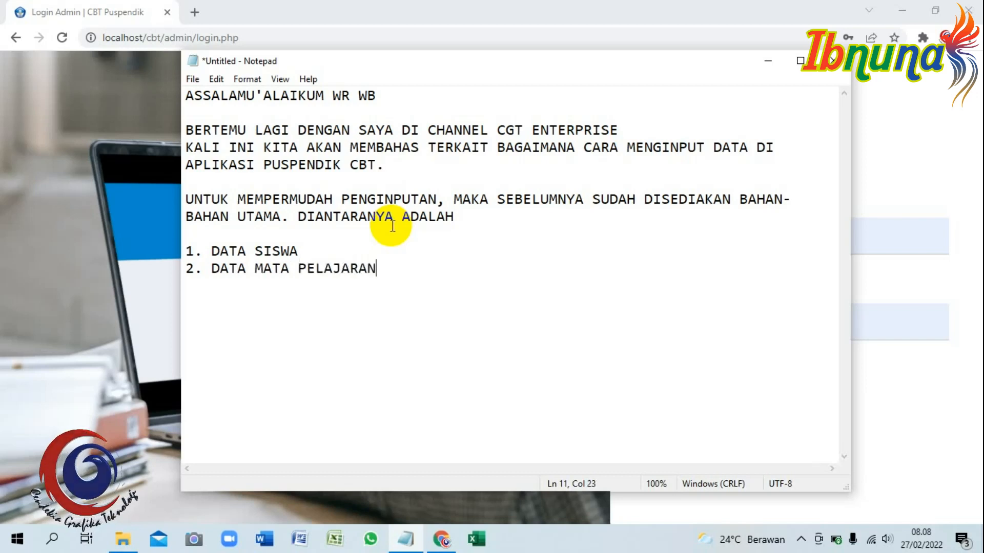
pyautogui.write(' DATA GUR')
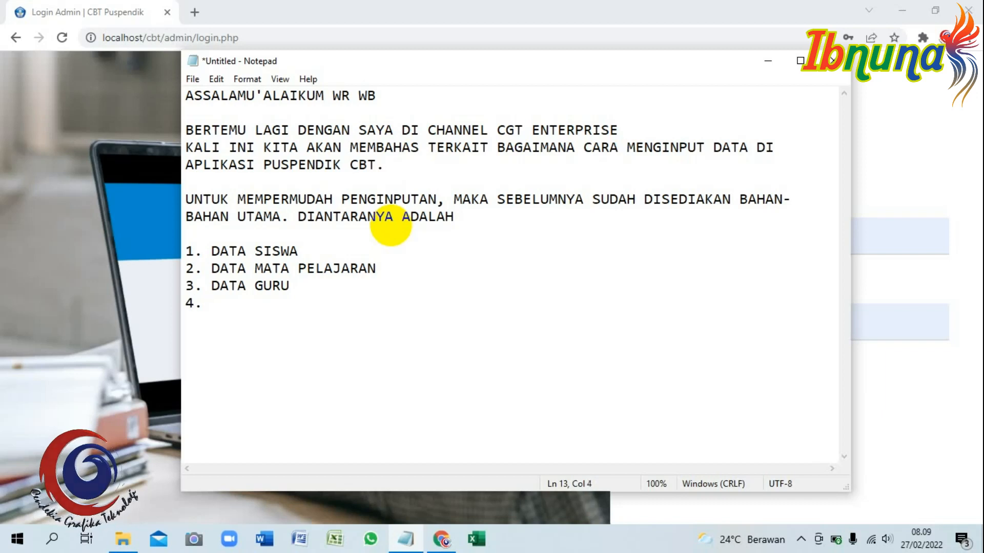
pyautogui.write('UJIAN')
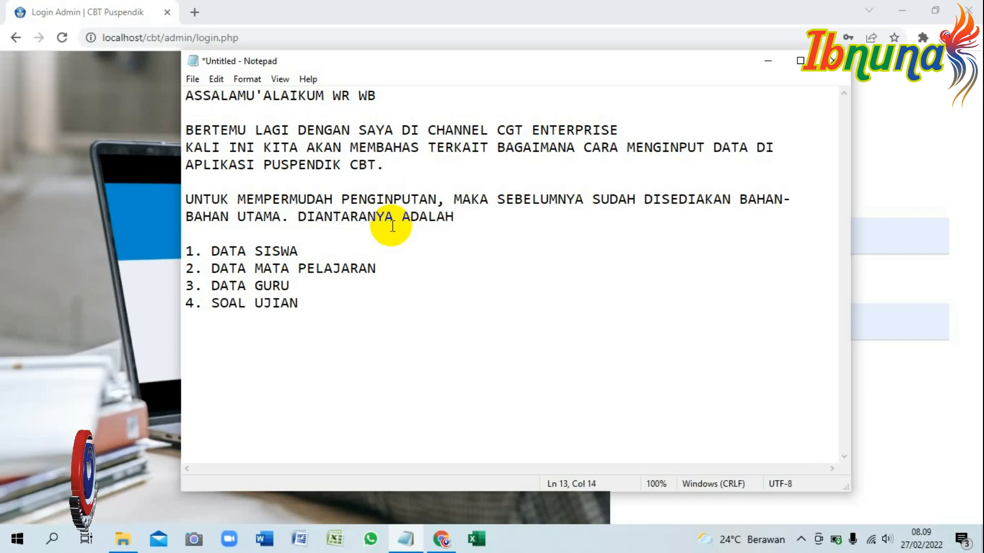
pyautogui.write('UNTUK FORMAT')
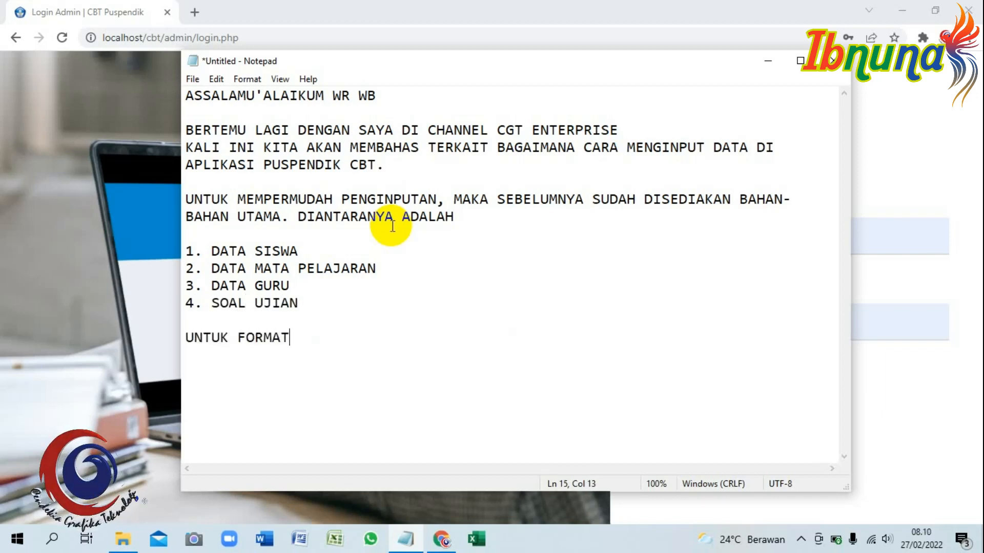
pyautogui.write(' PEMBUATANNYA, SE')
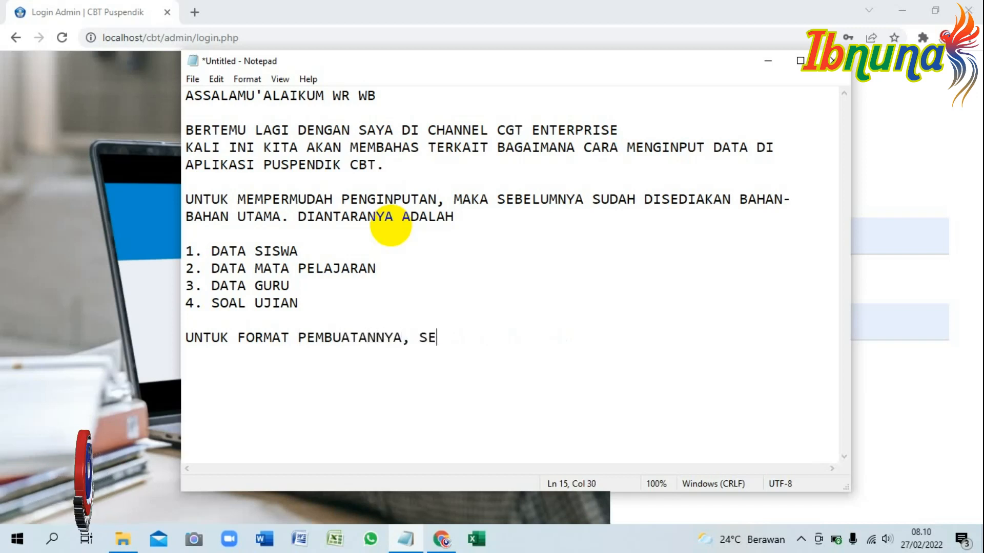
pyautogui.write('BENARNYA SUDAH DISEDIAKAN DI')
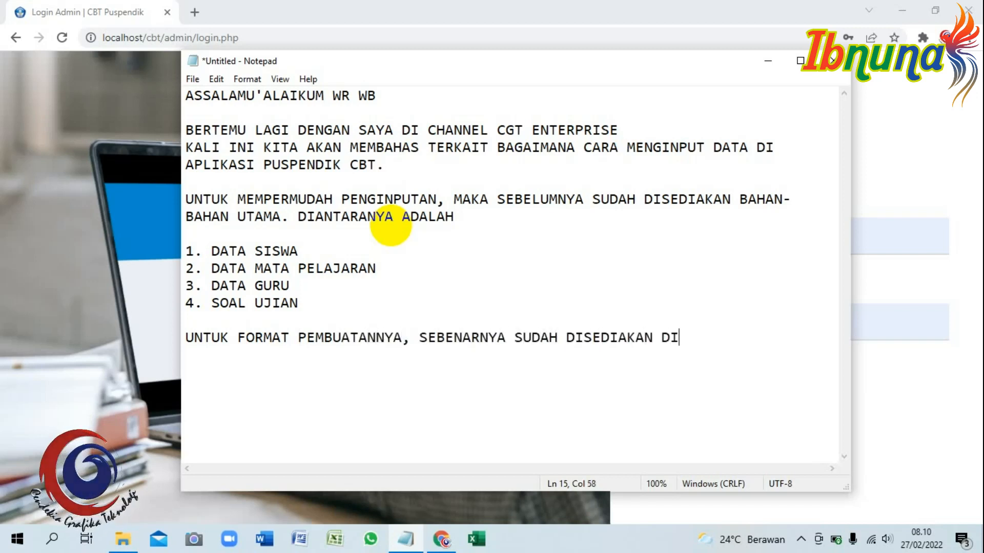
pyautogui.write(' DALAM APLIKASINA')
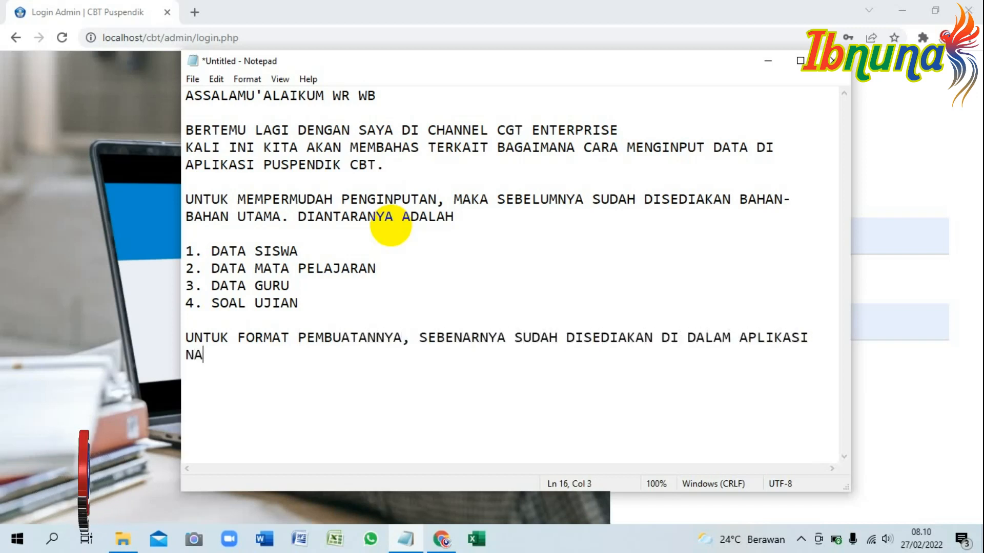
pyautogui.write('MUN APABILA MENGALAMI KESULITAN, NAN')
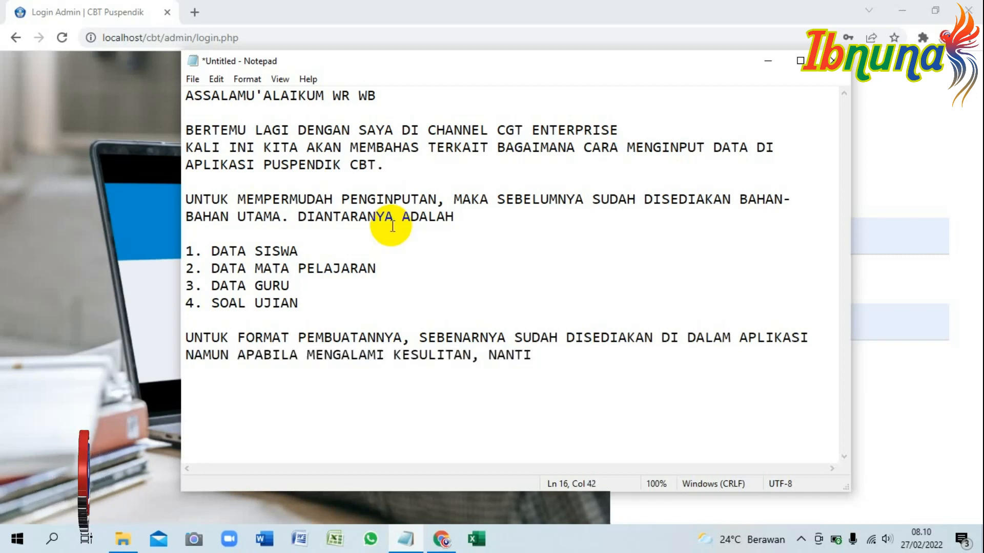
pyautogui.write('TI')
pyautogui.press('BackSpace')
pyautogui.press('BackSpace')
pyautogui.press('BackSpace')
pyautogui.press('BackSpace')
pyautogui.press('BackSpace')
pyautogui.press('BackSpace')
pyautogui.write('SILAHLK')
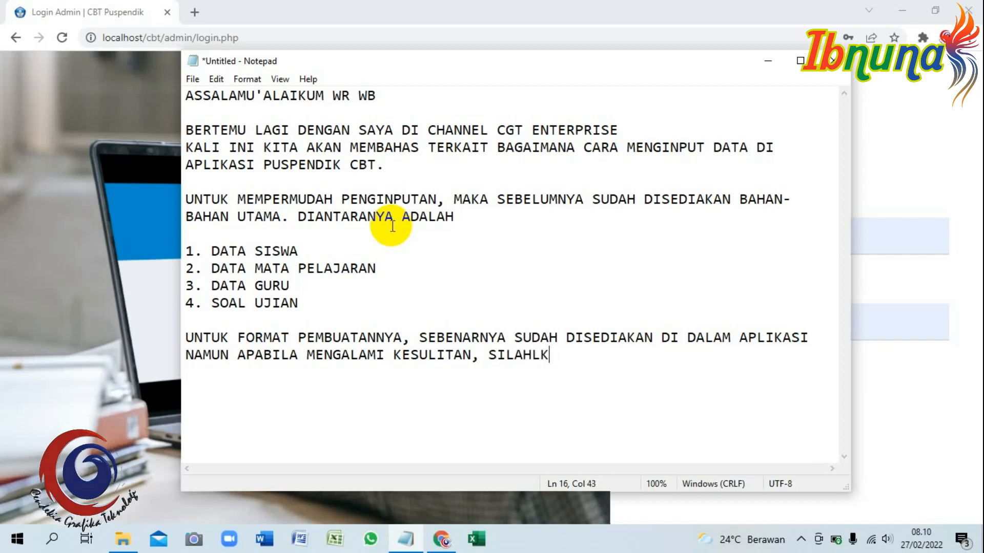
pyautogui.press('BackSpace')
pyautogui.press('BackSpace')
pyautogui.write('KAN DONWLOAD ')
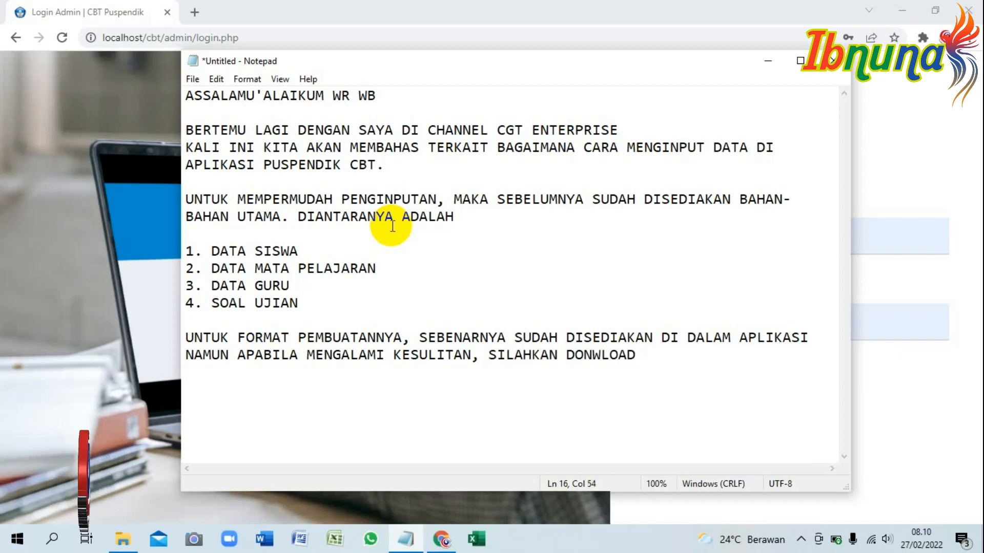
pyautogui.write('MELALUI LINK DI DESKRIPSI VIDEI')
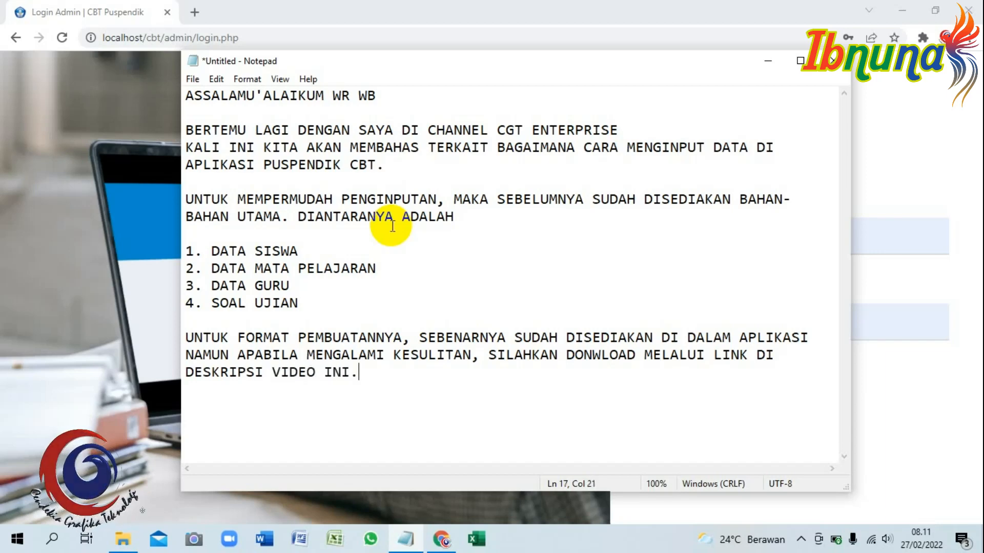
# Replace the note's contents with a CGT Enterprise subscribe appeal and thanks.
pyautogui.hotkey('ctrl', 'a')
pyautogui.press('BackSpace')
pyautogui.write('OKE SEBE')
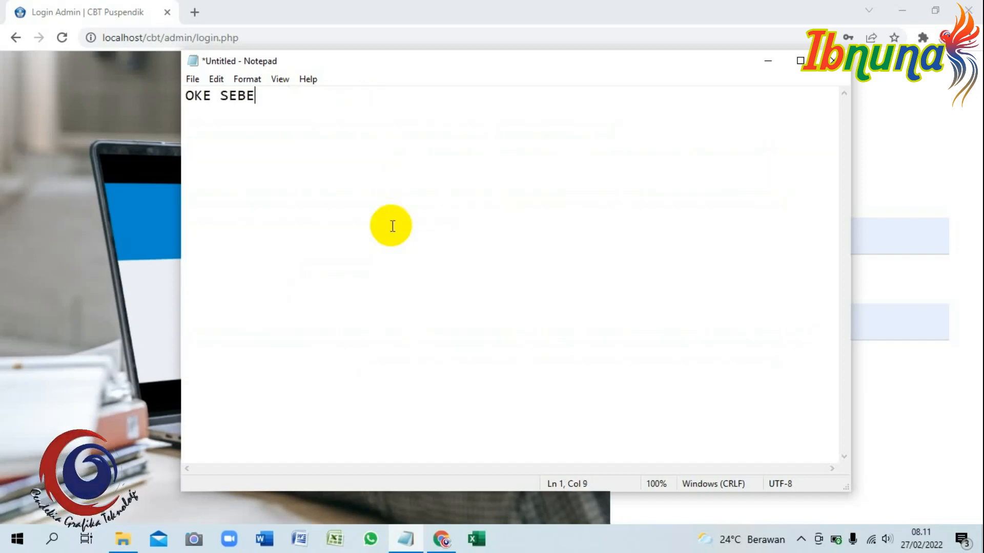
pyautogui.write('LUM LANJUT, BAGI YANG ')
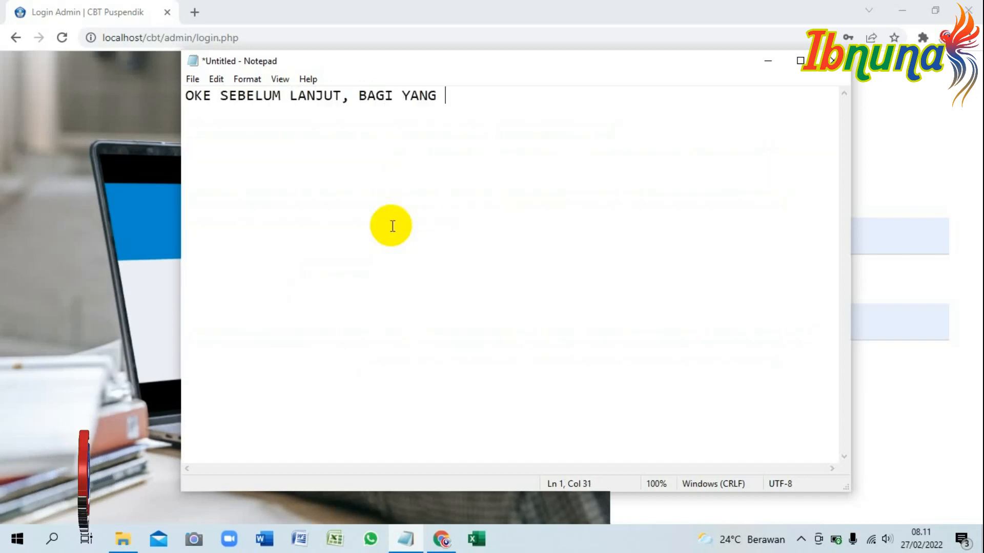
pyautogui.write('BELUM SUBSCRIBE')
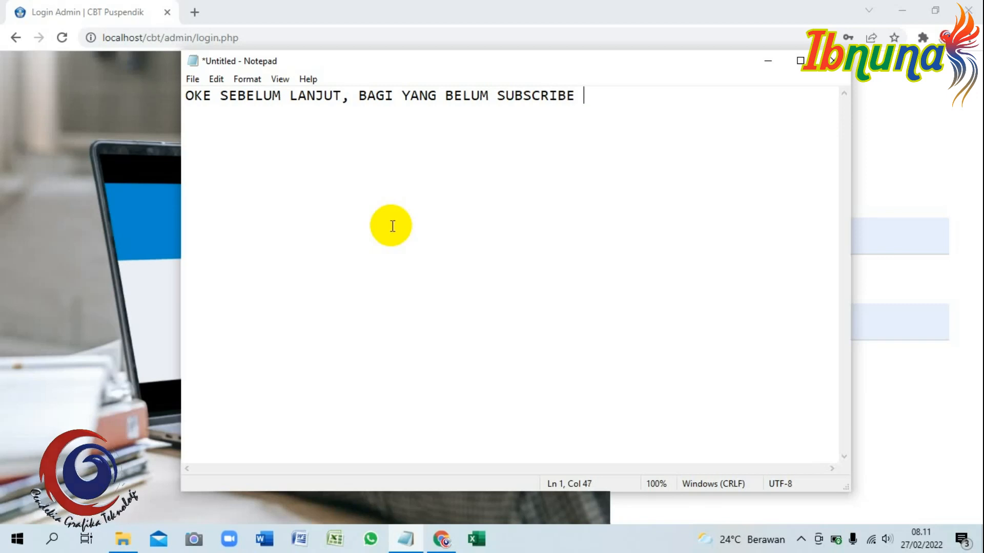
pyautogui.write(' CHANNEL CGT ENTERPRISE ')
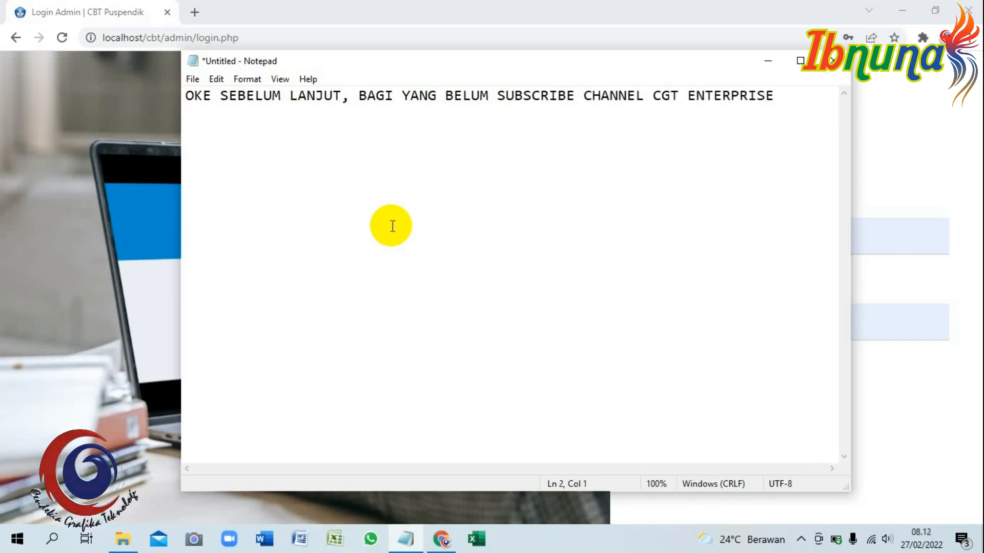
pyautogui.write('SILAHKAN UNTUK SUBSCRIBE ')
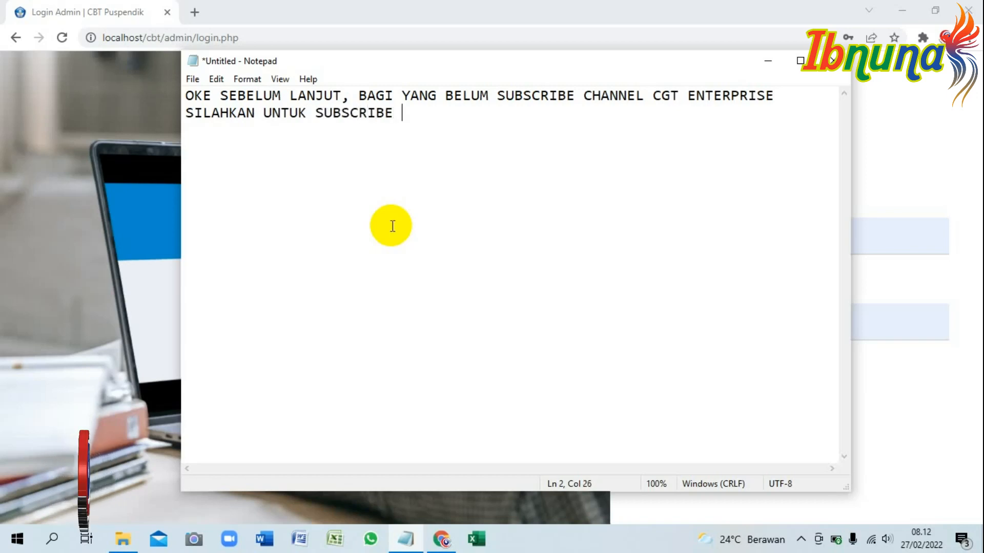
pyautogui.write('TERLEBIH DAHULU. ')
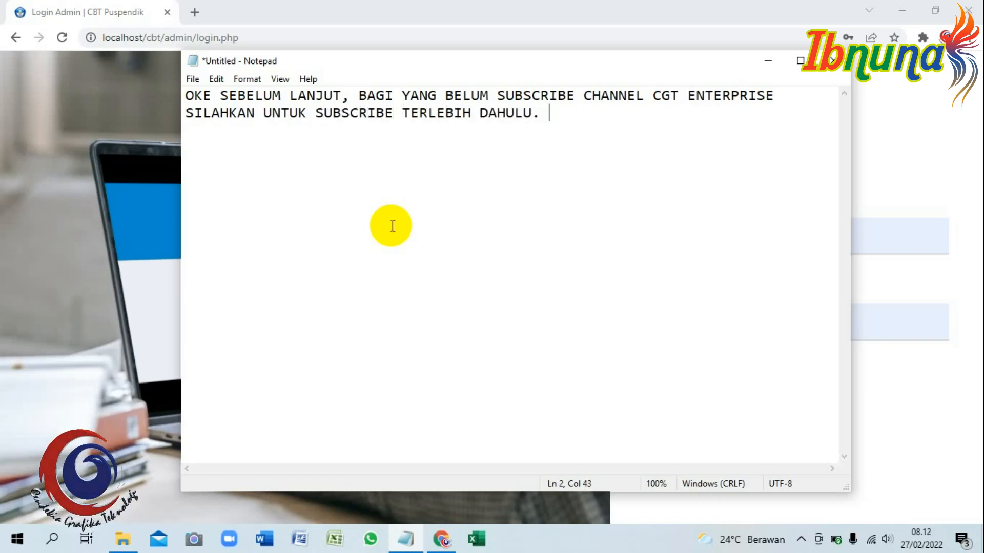
pyautogui.write('DAN BAGI YANG SUDAH ')
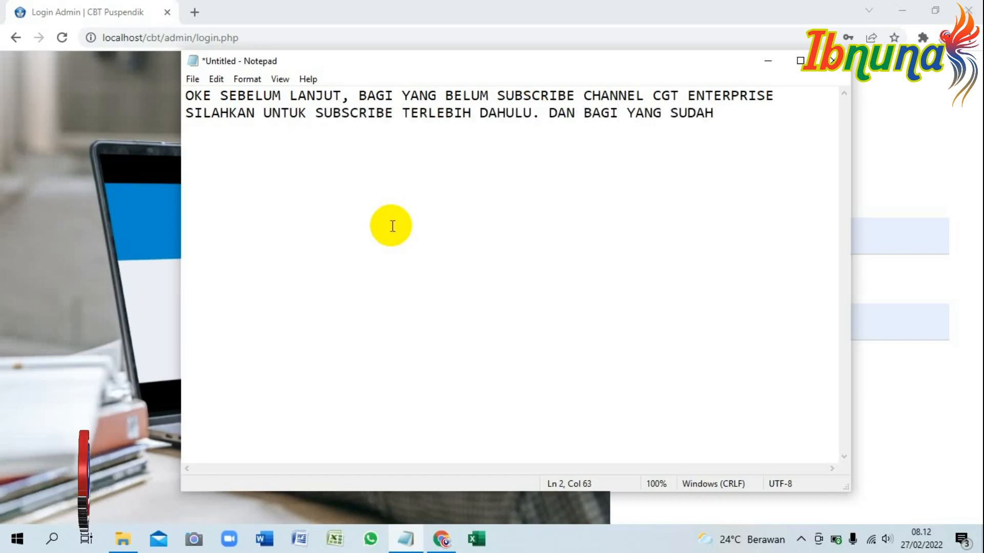
pyautogui.write('SUBSCRIBE')
pyautogui.press('Return')
pyautogui.write('SAYA UCAPKAN BANYAK TERIMA KASIH.')
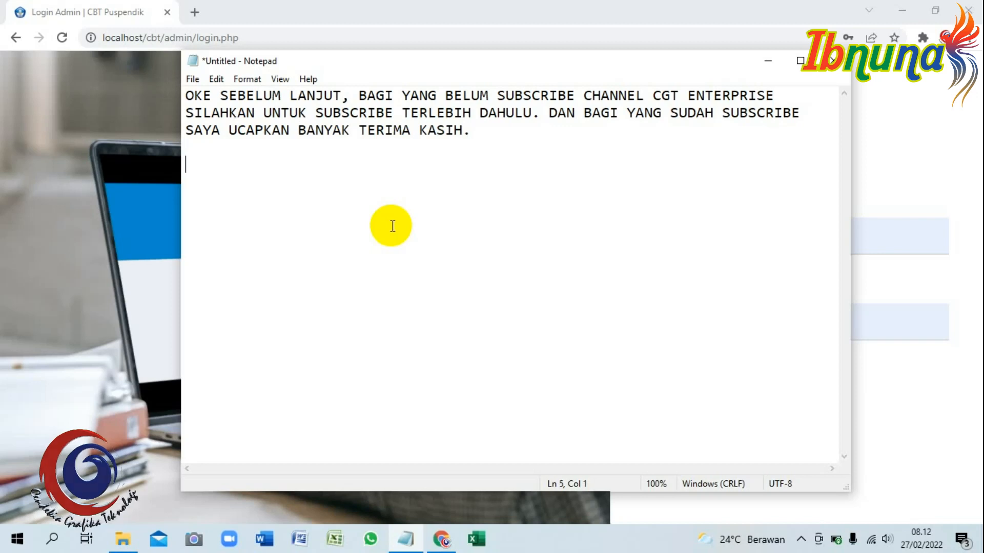
# Add the ready-to-input line and PERTAMA step: activate Puspendik CBT, enter username and password.
pyautogui.write('KALAU SEMUA DATA SUDAH LENGKAP')
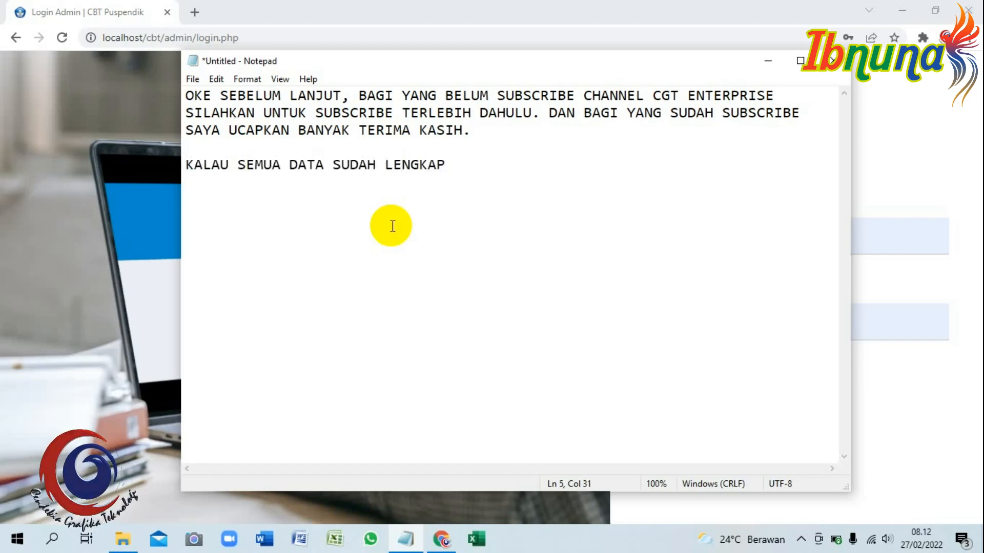
pyautogui.write(', KITA BISA MEMULAI ')
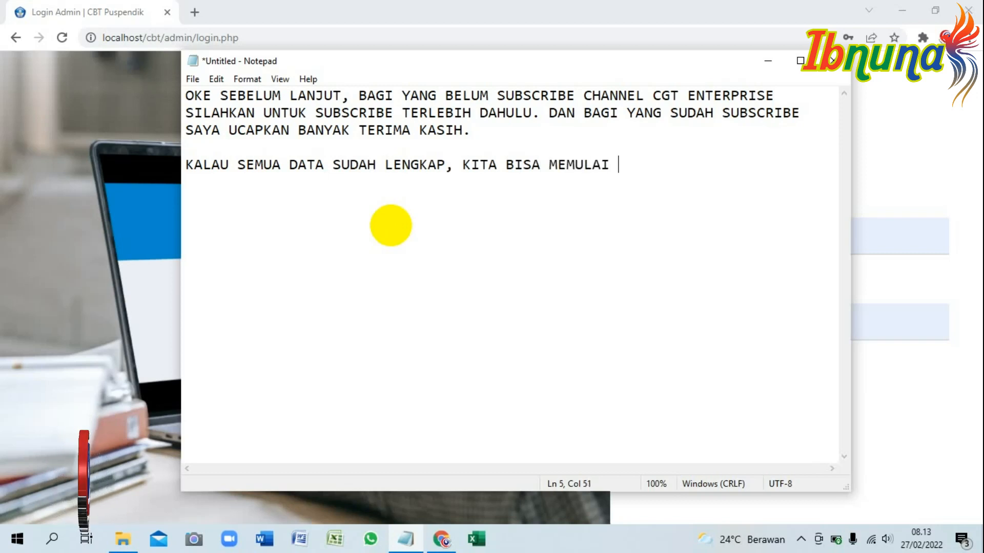
pyautogui.write('PENGINPUTANNYA.')
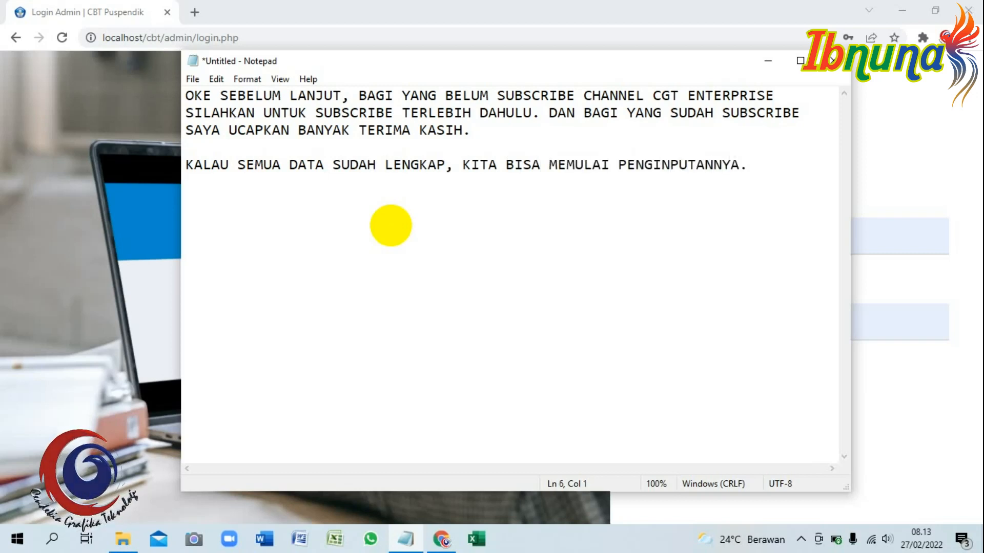
pyautogui.write('  PERTAMA SILAHKAN ')
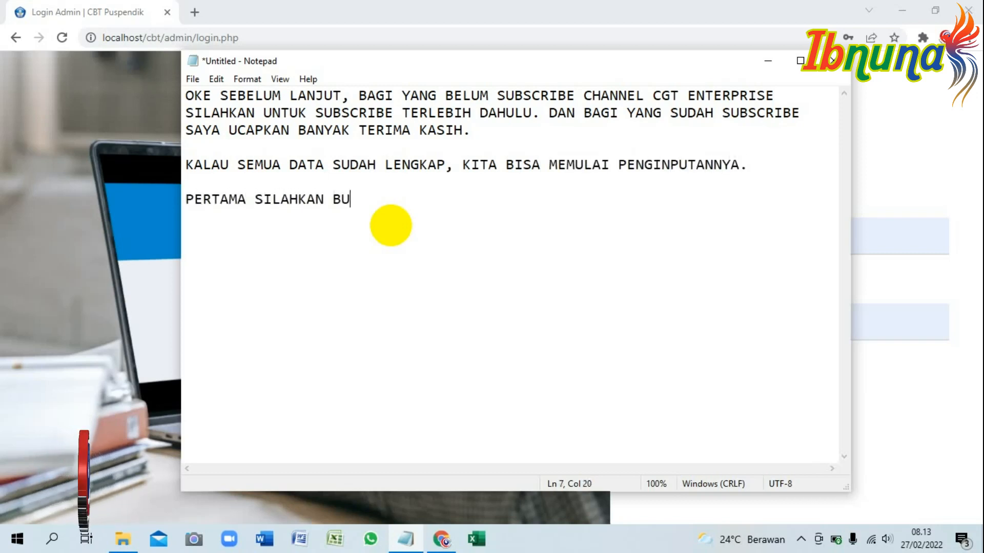
pyautogui.write('AKTIFKAN TER')
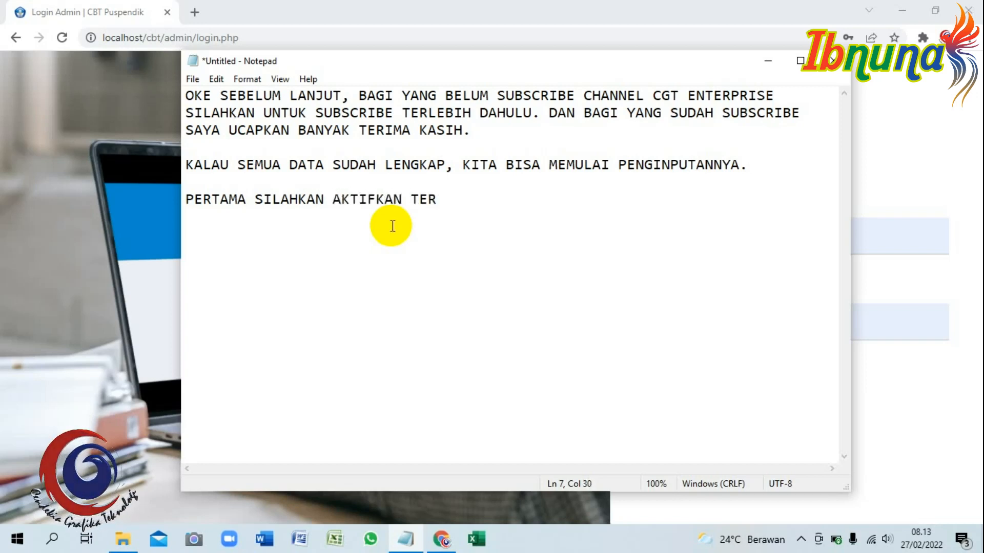
pyautogui.write('LEBIH DAHULU PUSPENDIK CBT')
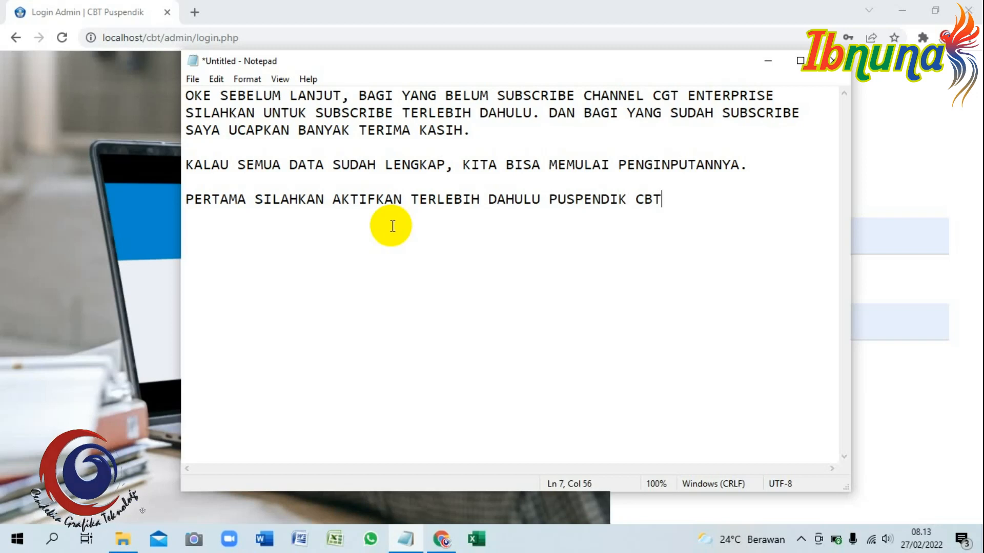
pyautogui.write('. SETELAH ITU')
pyautogui.press('Return')
pyautogui.press('Tab')
pyautogui.write('MASUKKAN ')
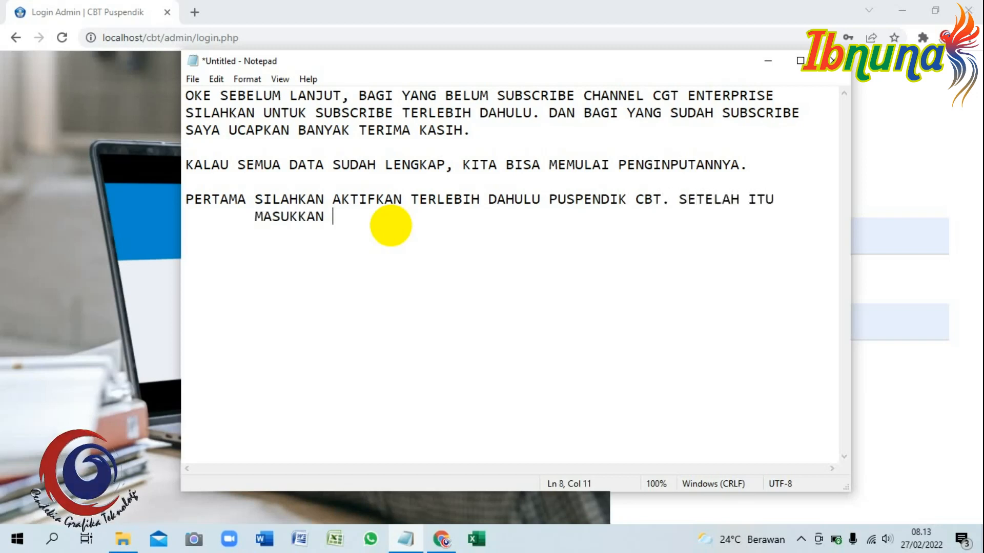
pyautogui.write('USERNAME DAN PASSWORDNYA')
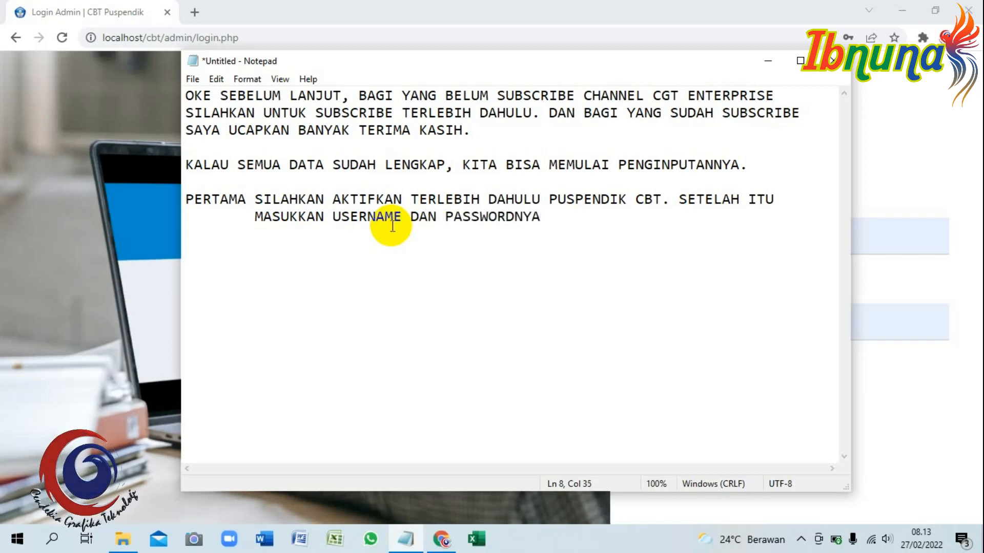
# Log in with username and password to reach the USBK 2022-SMP admin dashboard.
pyautogui.click(340, 7)
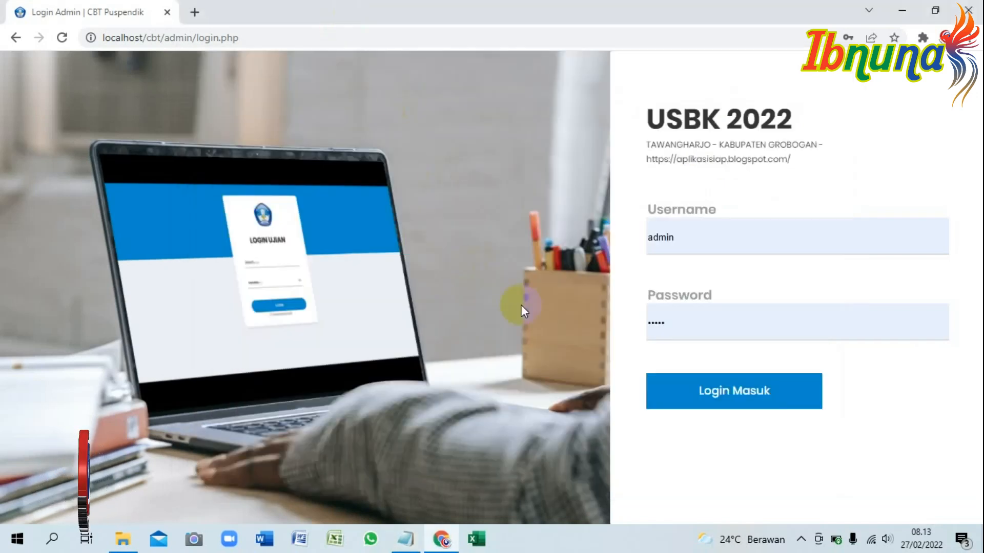
pyautogui.click(264, 36)
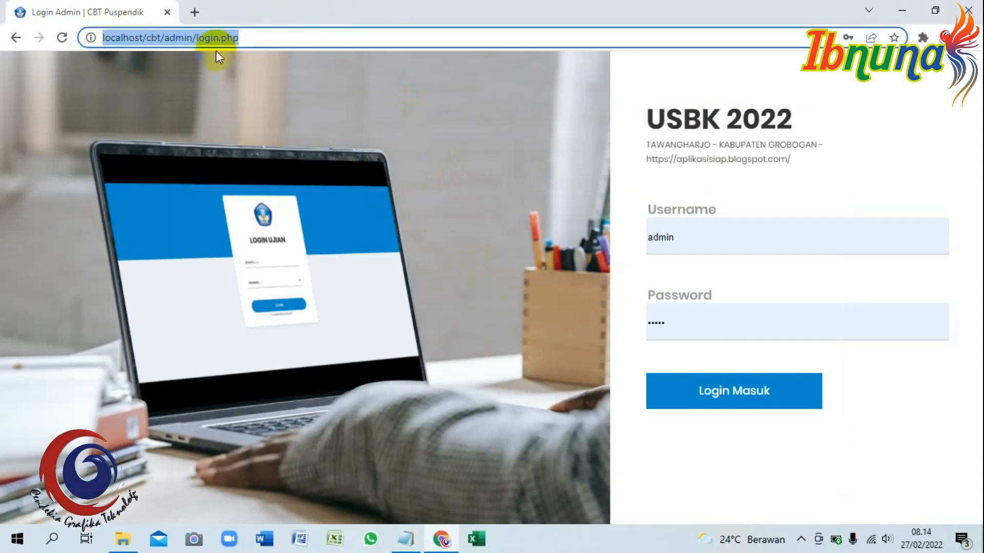
pyautogui.click(714, 243)
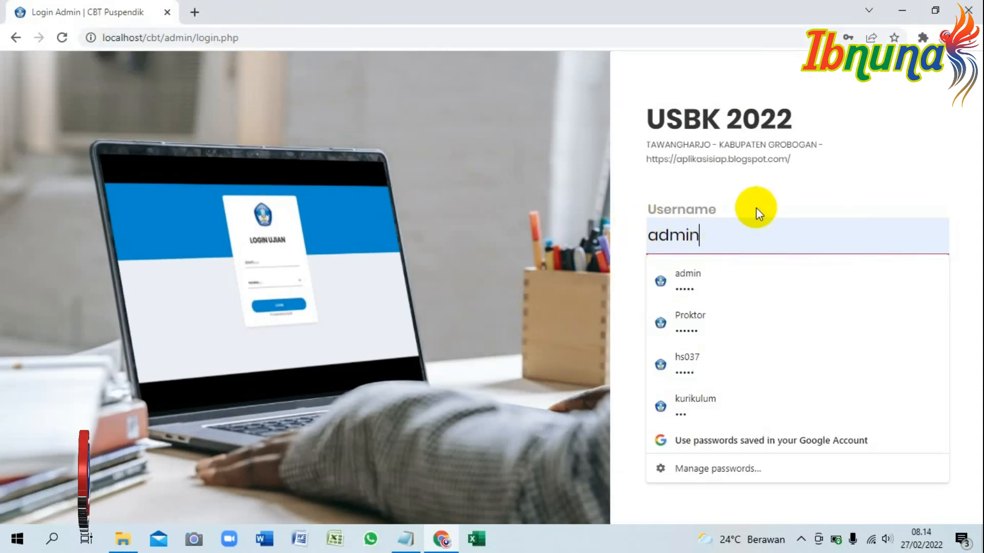
pyautogui.click(720, 338)
pyautogui.click(730, 399)
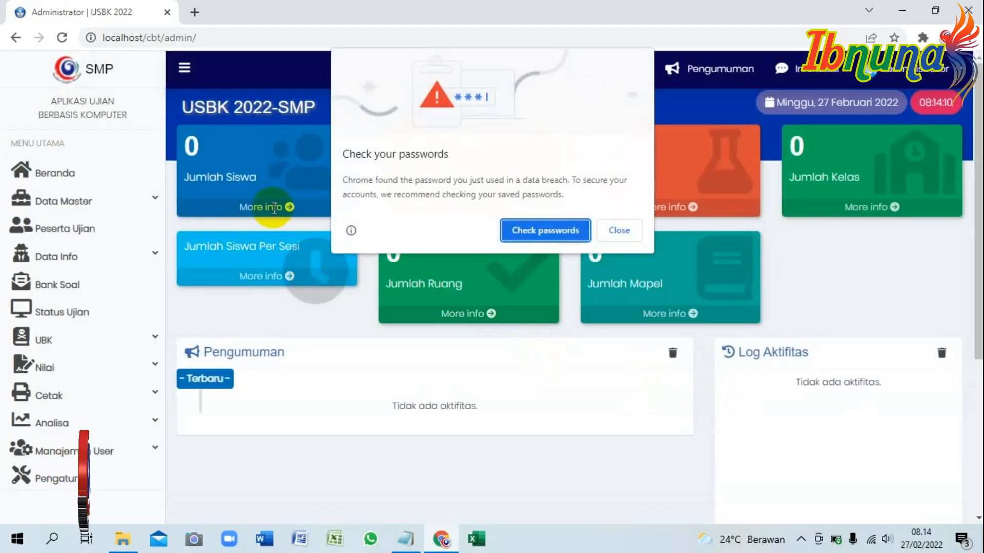
pyautogui.click(409, 538)
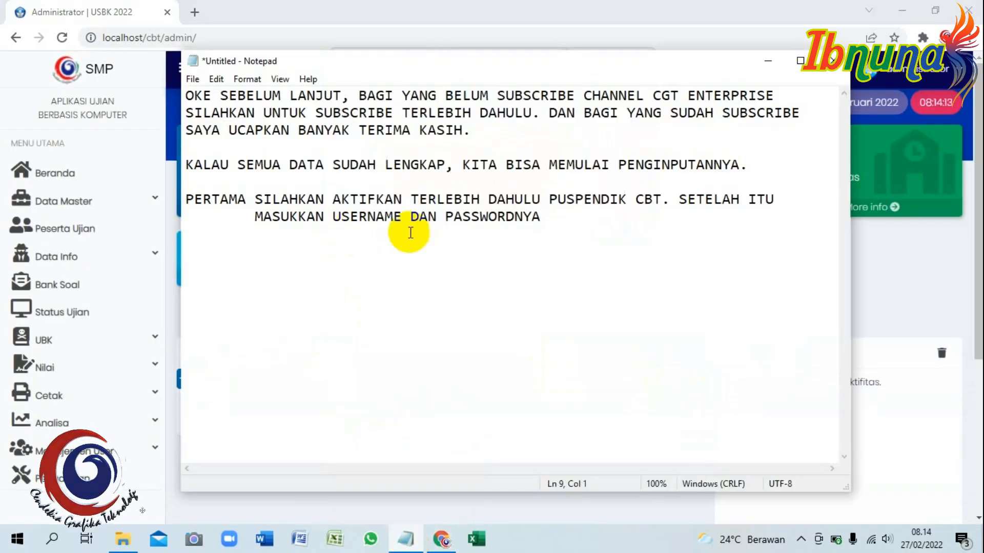
# Write the KEDUA step: after the dashboard opens, go to Data Master and choose Import Data Master.
pyautogui.write('KEDUA')
pyautogui.press('Tab')
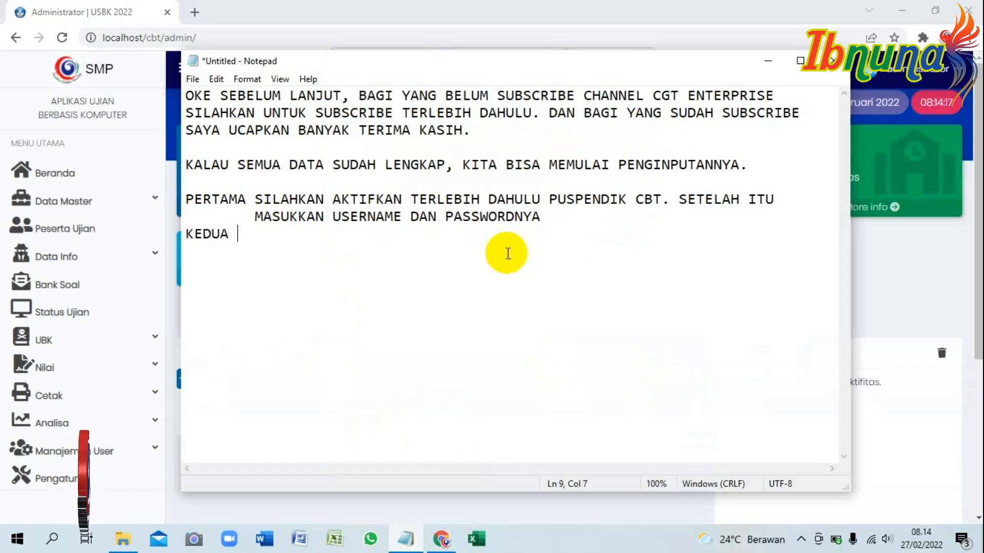
pyautogui.write('SETELAH DASB')
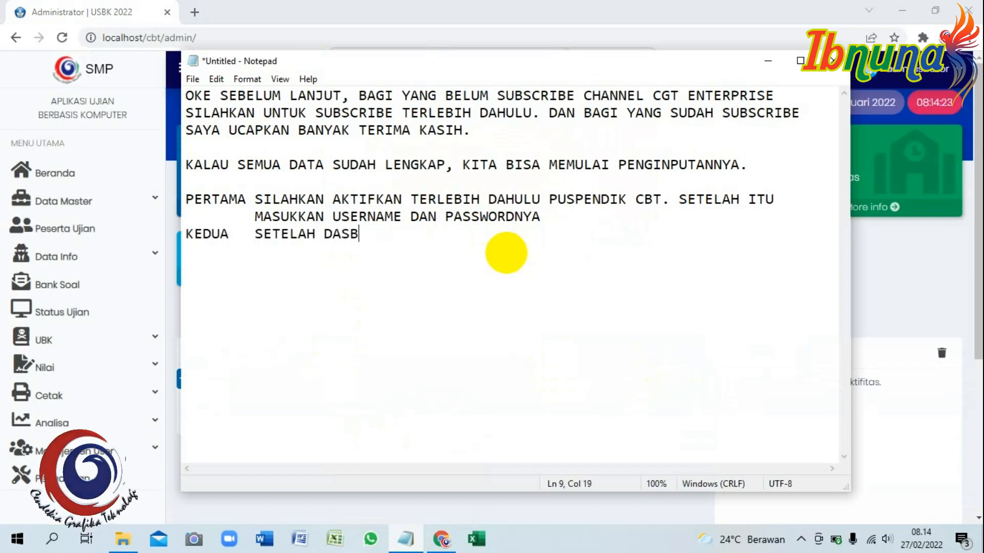
pyautogui.write('OARD PUSPENDIK ')
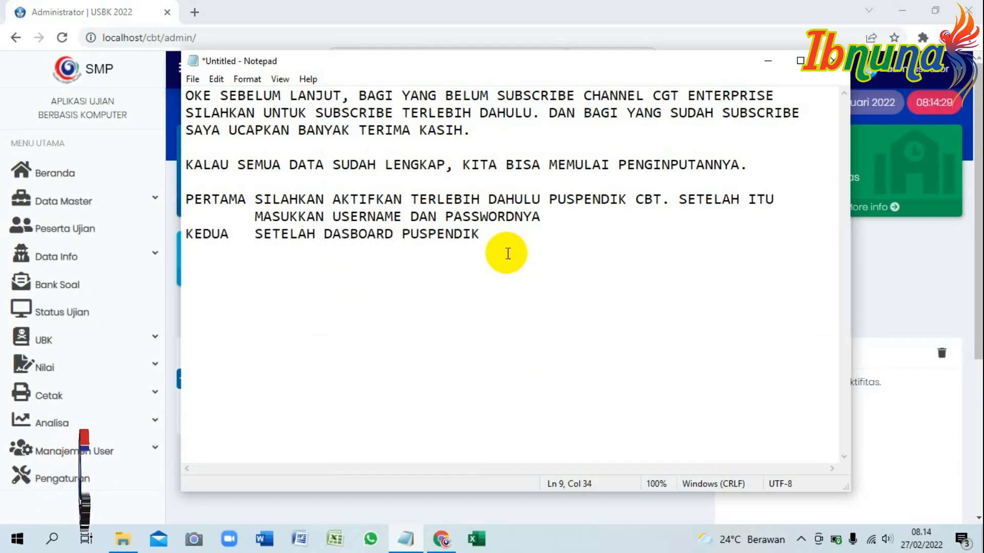
pyautogui.write('CBT TERBUKA, SILAHKAN ')
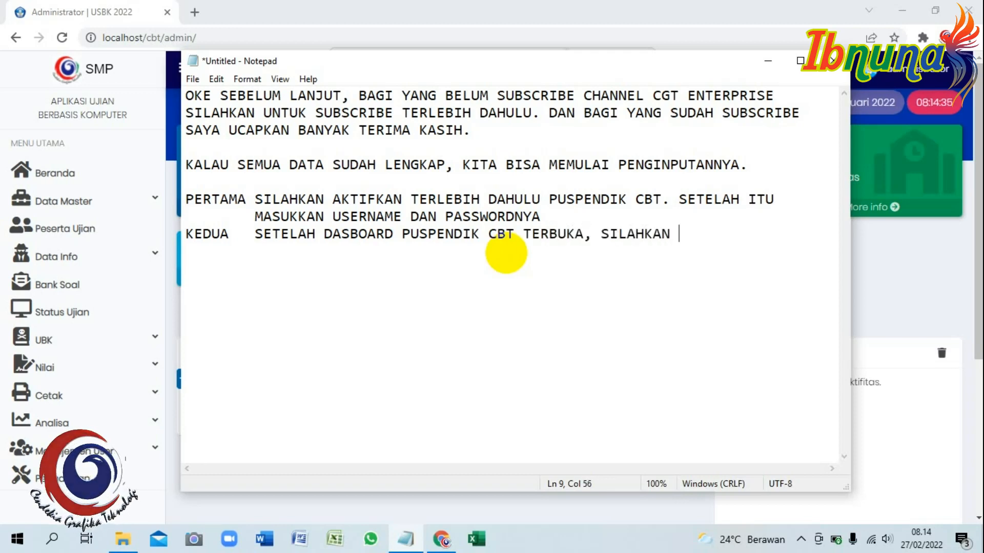
pyautogui.write('MASUK KE MENU')
pyautogui.press('Return')
pyautogui.press('Tab')
pyautogui.write('DATA MASTER DAN PILIH IMPORT DATA MASTER')
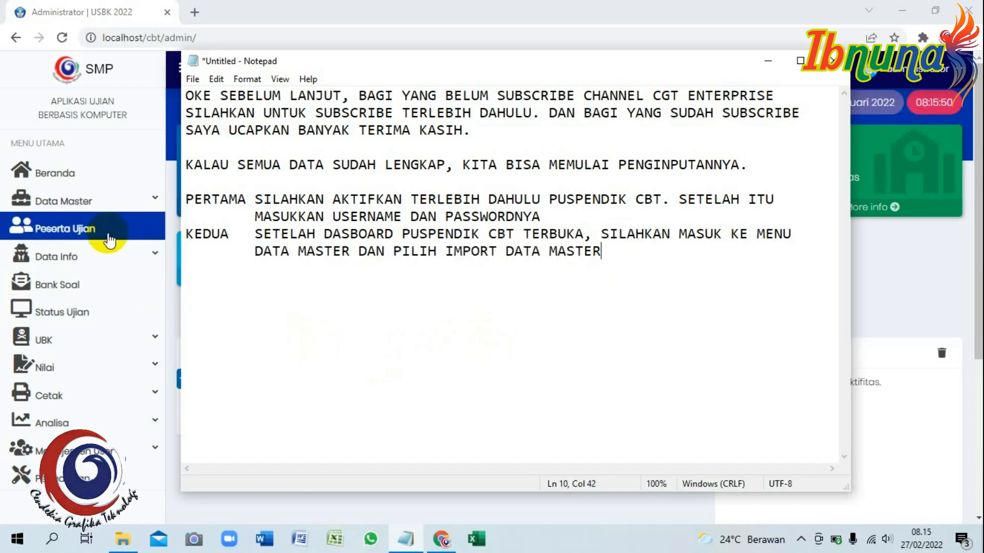
pyautogui.click(99, 198)
# Import Data Master Candy.xls from Documents > Download, giving 144 records succeeded and 0 failed.
pyautogui.click(105, 230)
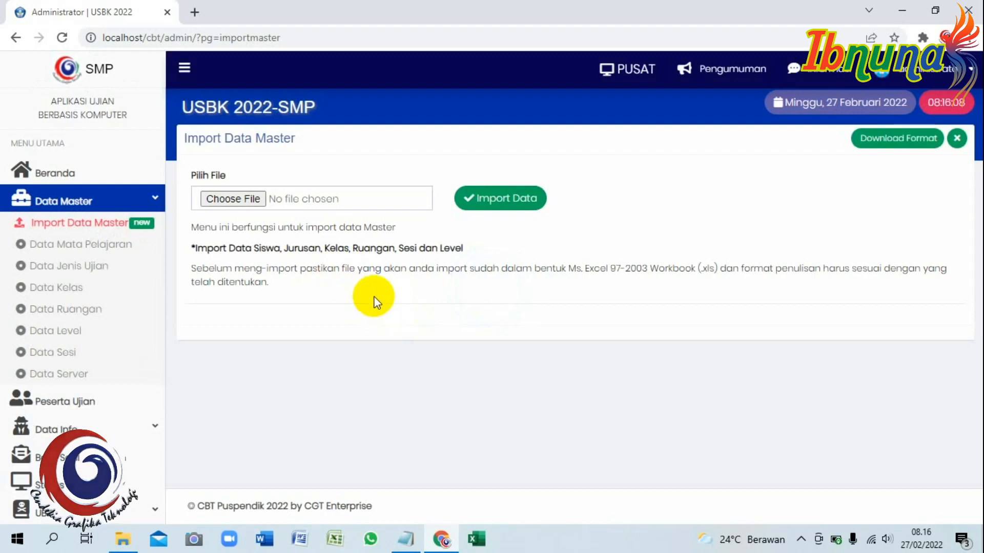
pyautogui.click(246, 198)
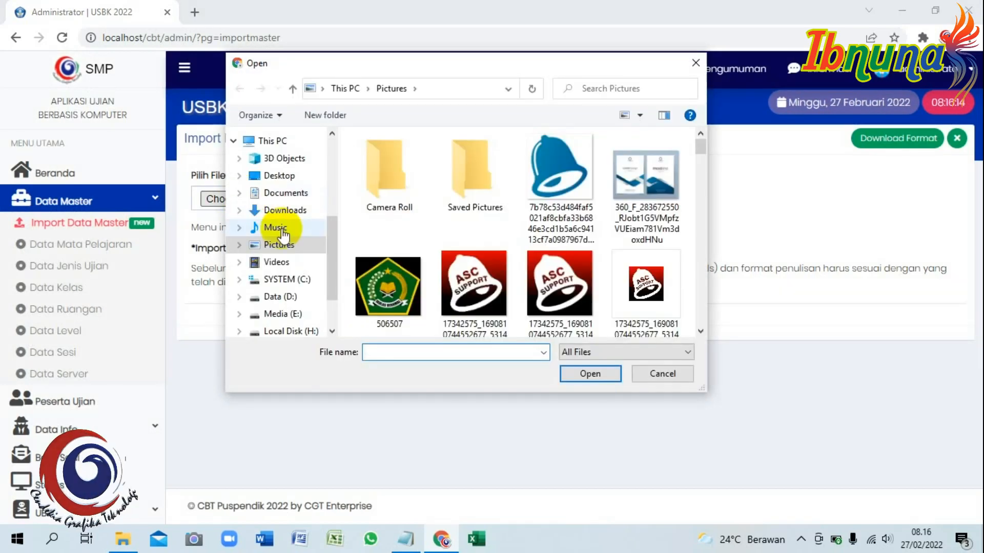
pyautogui.click(282, 193)
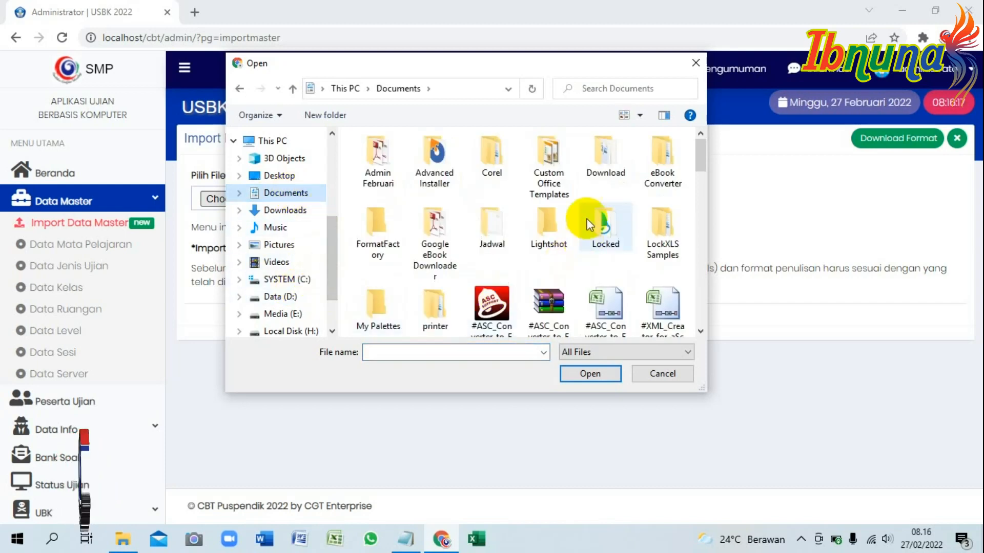
pyautogui.click(612, 163)
pyautogui.doubleClick(612, 160)
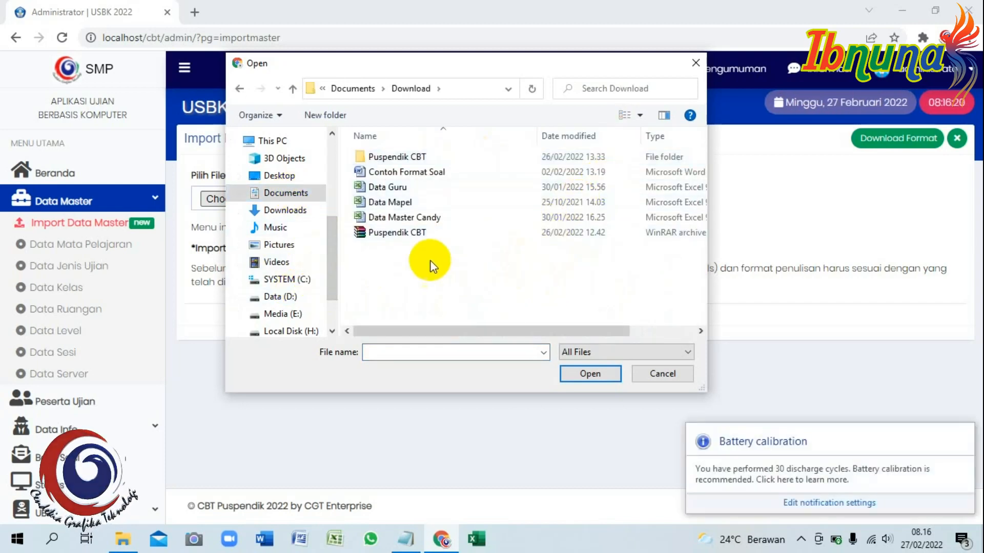
pyautogui.click(409, 217)
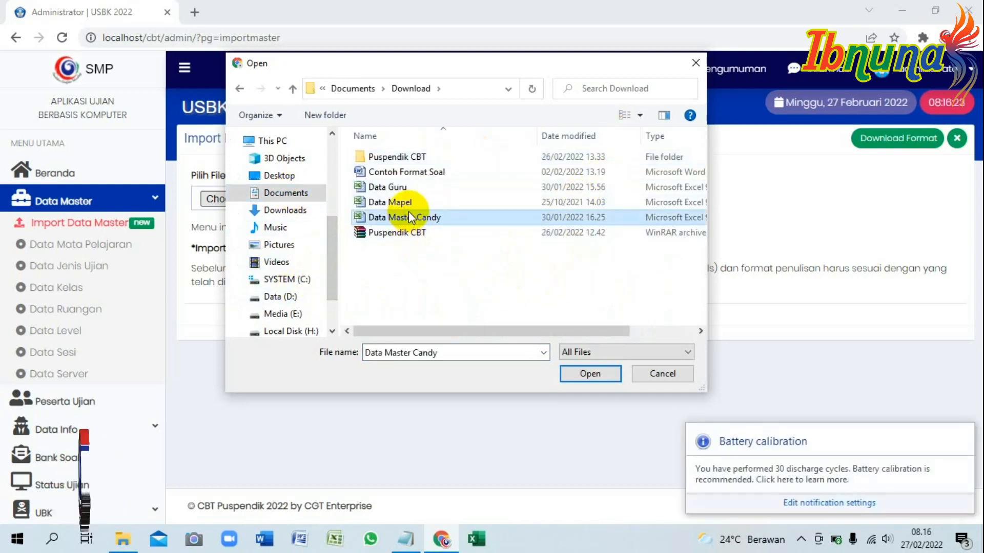
pyautogui.click(593, 372)
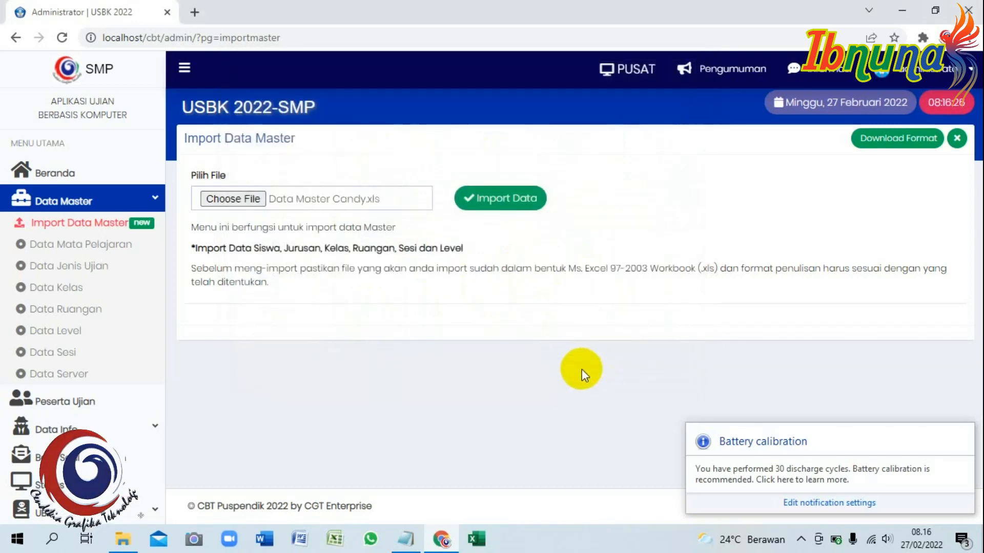
pyautogui.click(965, 436)
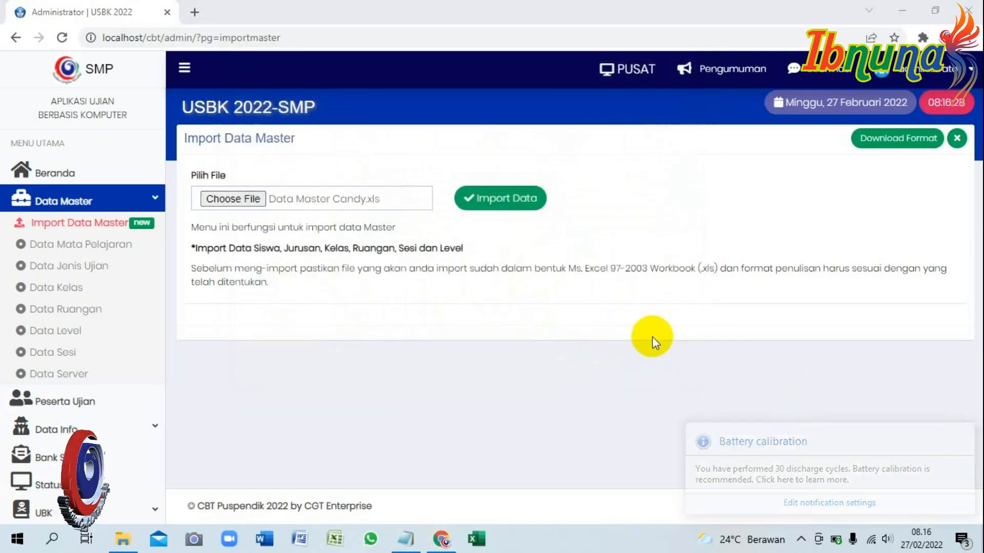
pyautogui.click(495, 199)
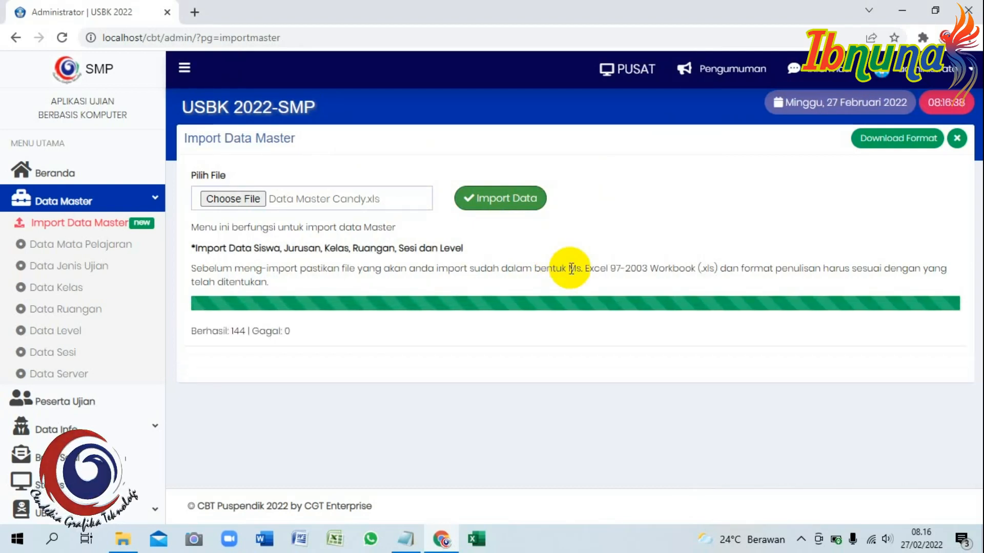
pyautogui.click(121, 202)
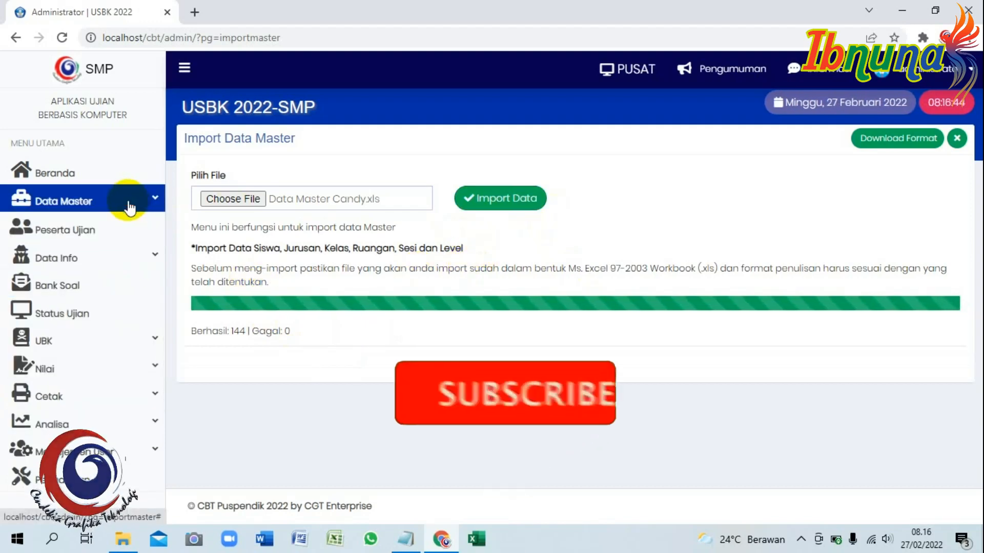
# Check the imported subjects, exam types, classes 7.1–9.2 and rooms R1–R6 lists.
pyautogui.click(125, 201)
pyautogui.click(94, 247)
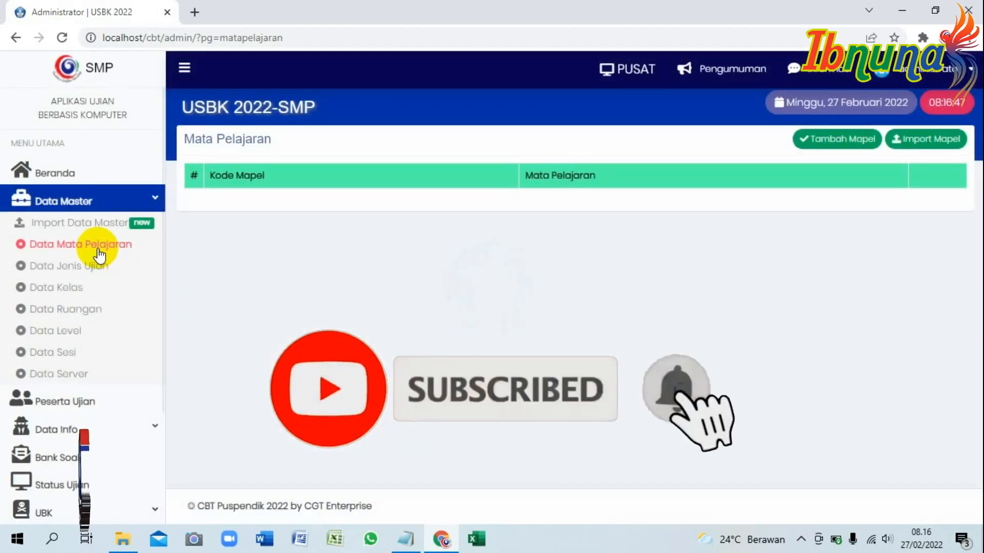
pyautogui.click(95, 273)
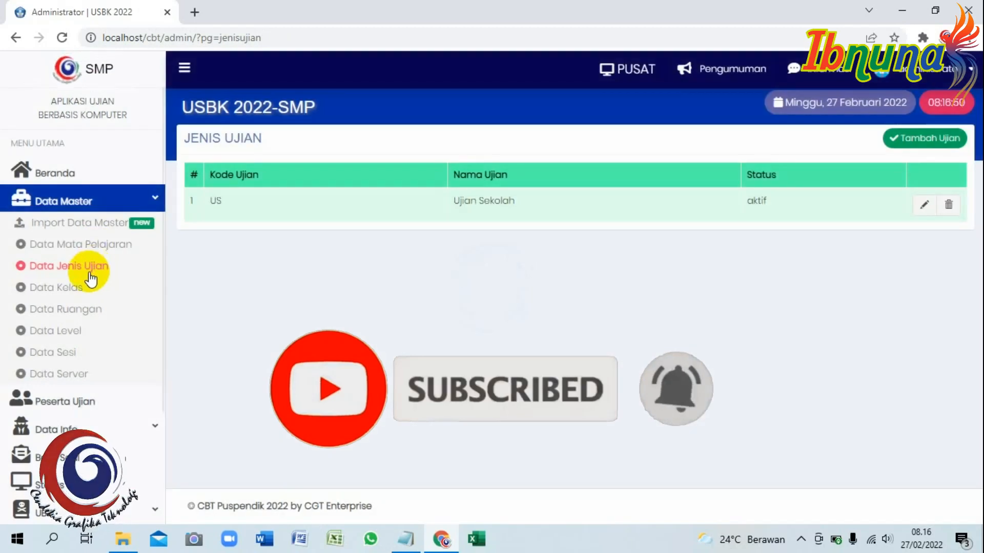
pyautogui.click(75, 292)
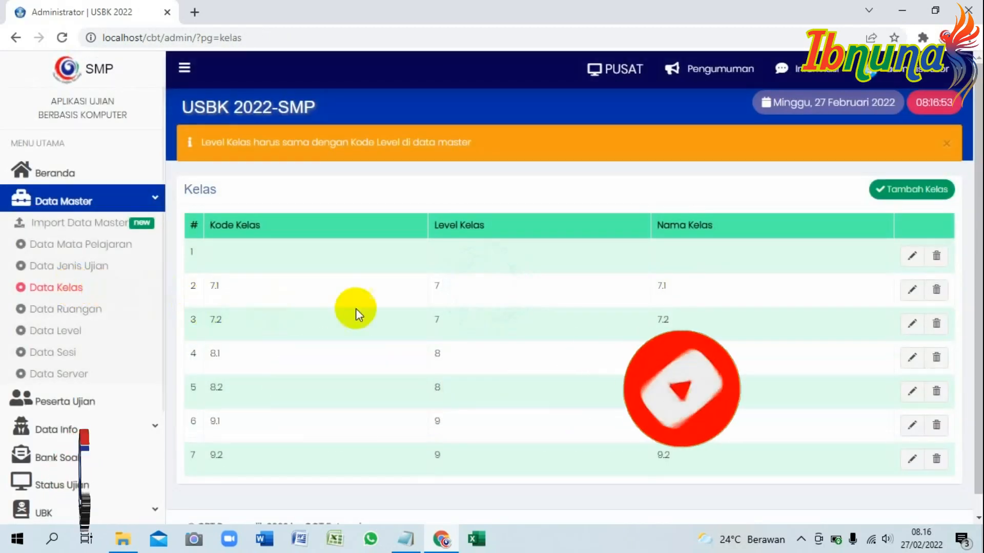
pyautogui.scroll(-1, 835, 319)
pyautogui.click(61, 309)
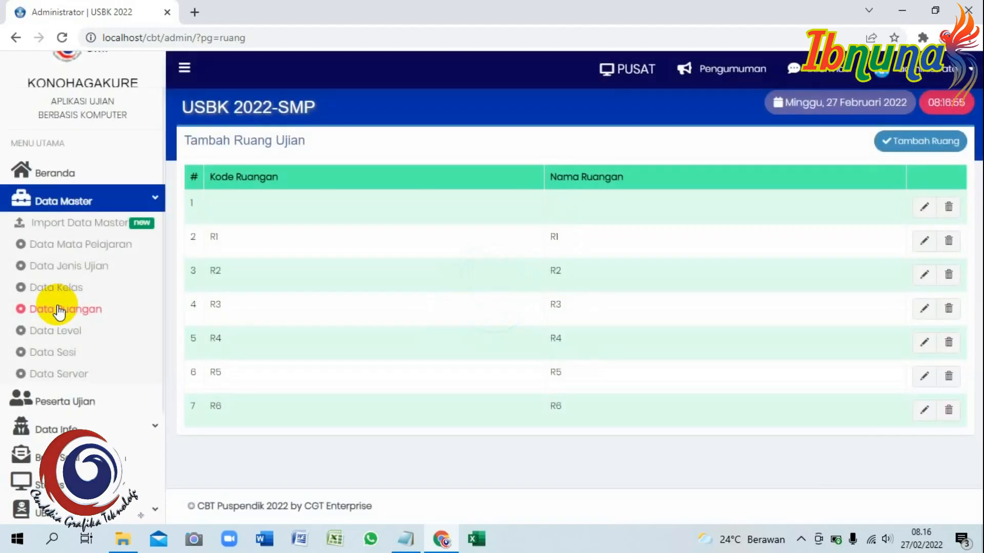
pyautogui.click(115, 248)
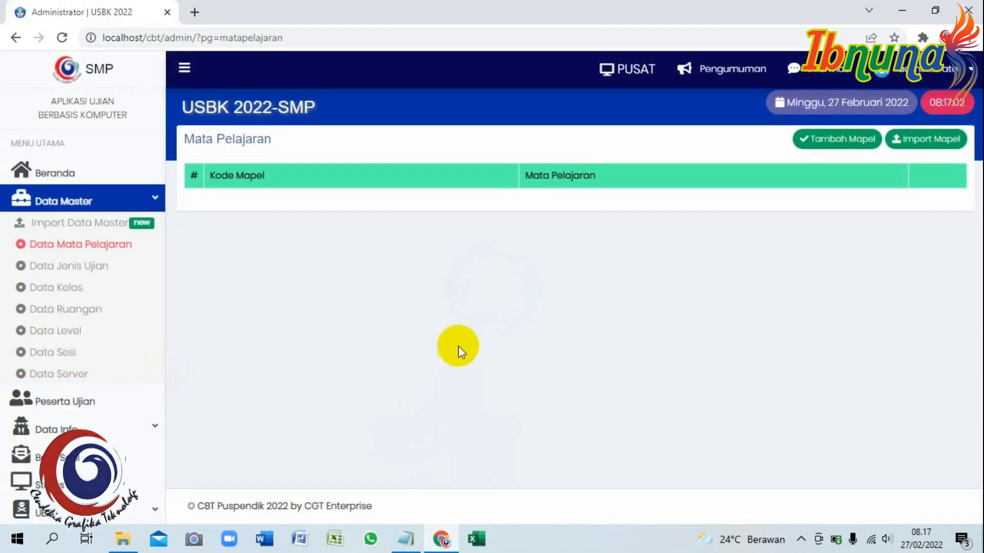
pyautogui.click(406, 538)
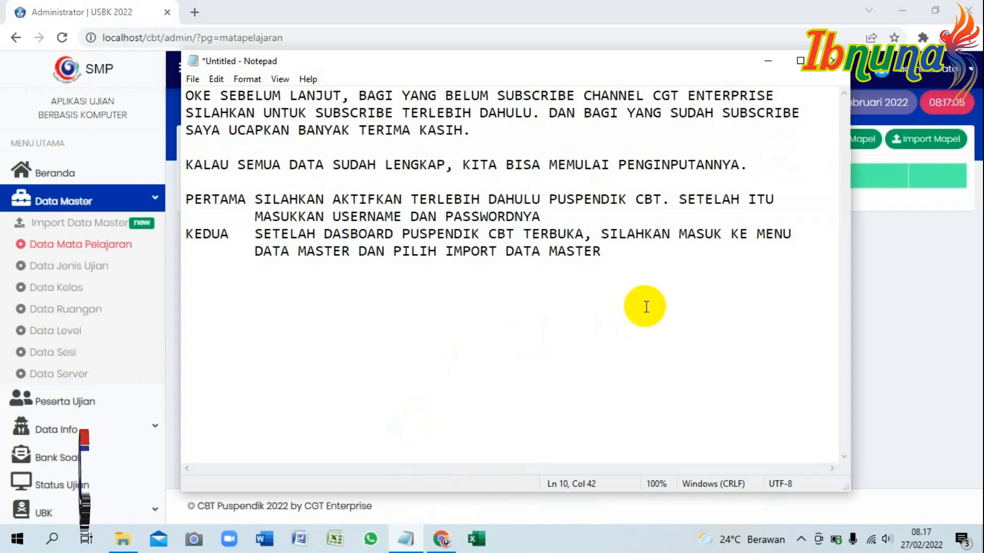
# Add the KETIGA step about also importing the subject data, then return to Data Mata Pelajaran.
pyautogui.press('Return')
pyautogui.write('GA')
pyautogui.press('Tab')
pyautogui.write('SETELAH ITU KITA IMPORT JUGA ')
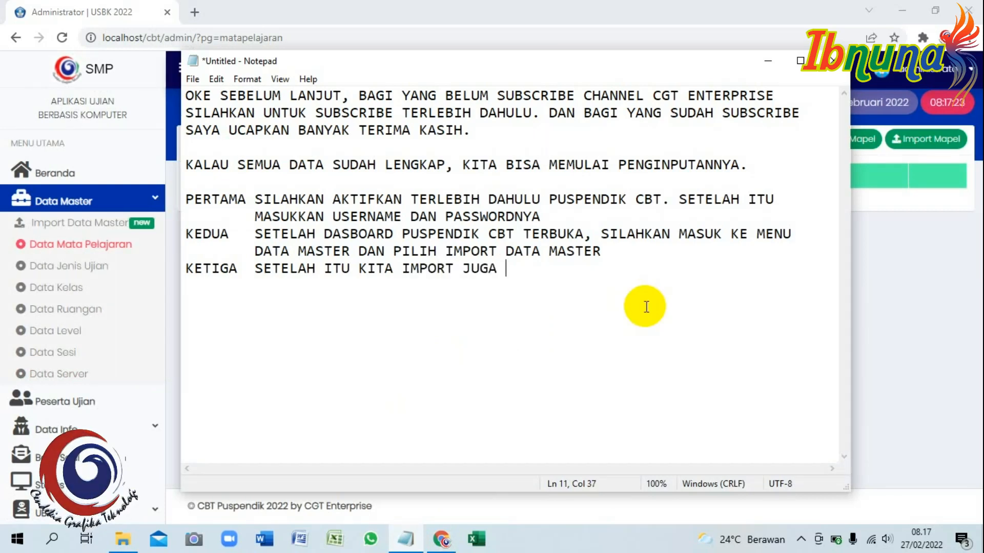
pyautogui.write('DATA MATA PELAJARANNYA')
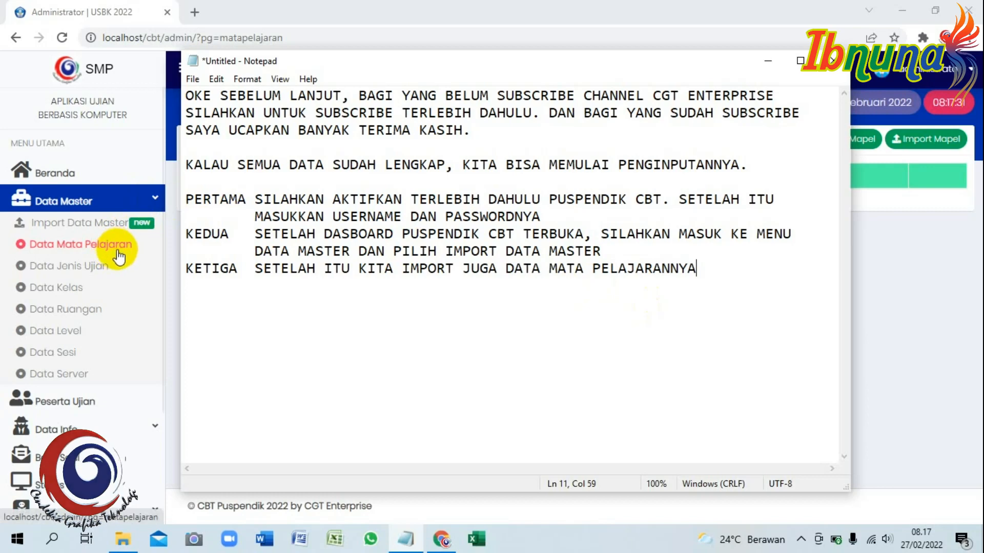
pyautogui.click(99, 242)
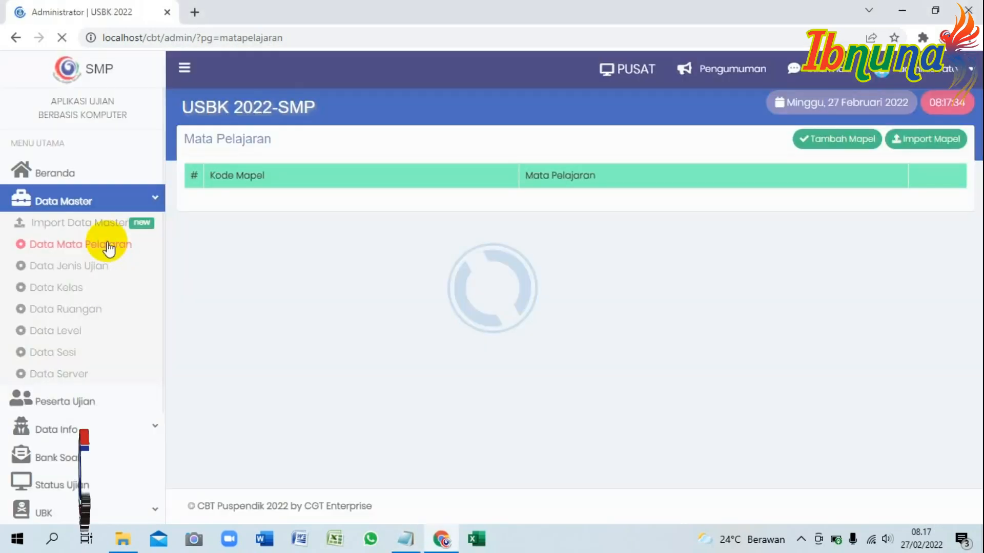
# Import Data Mapel.xls so subjects like BINDO, IPA and MTK fill the Mata Pelajaran list.
pyautogui.click(916, 140)
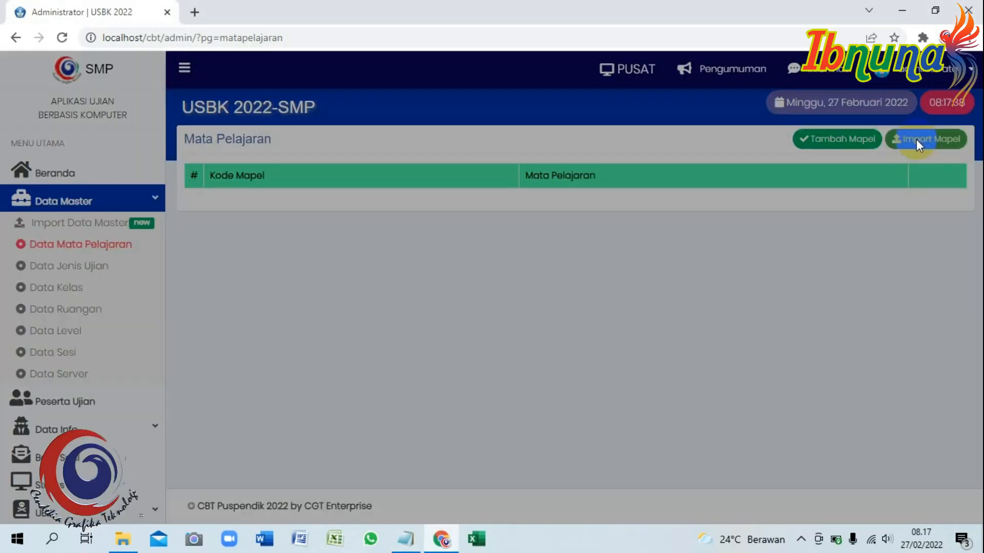
pyautogui.click(325, 161)
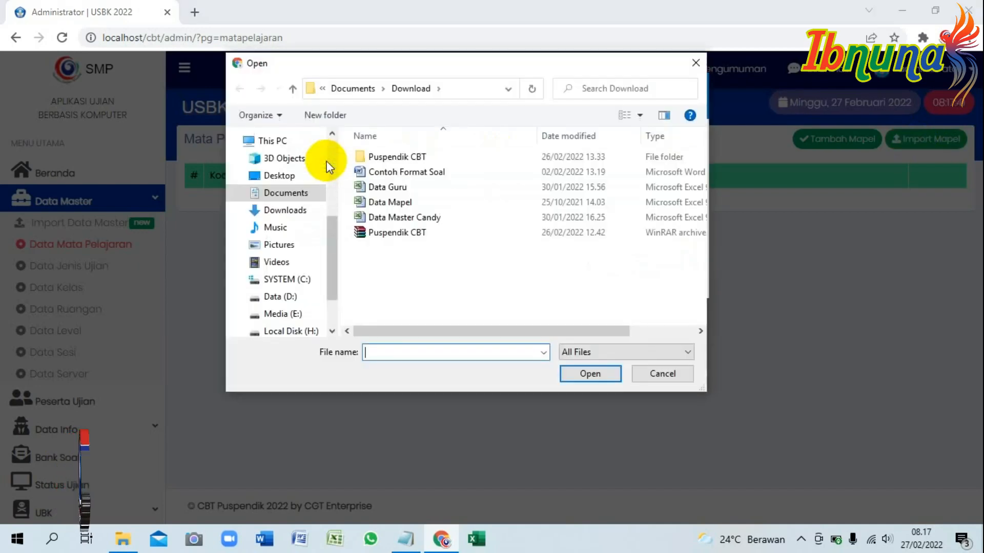
pyautogui.click(397, 202)
pyautogui.click(574, 375)
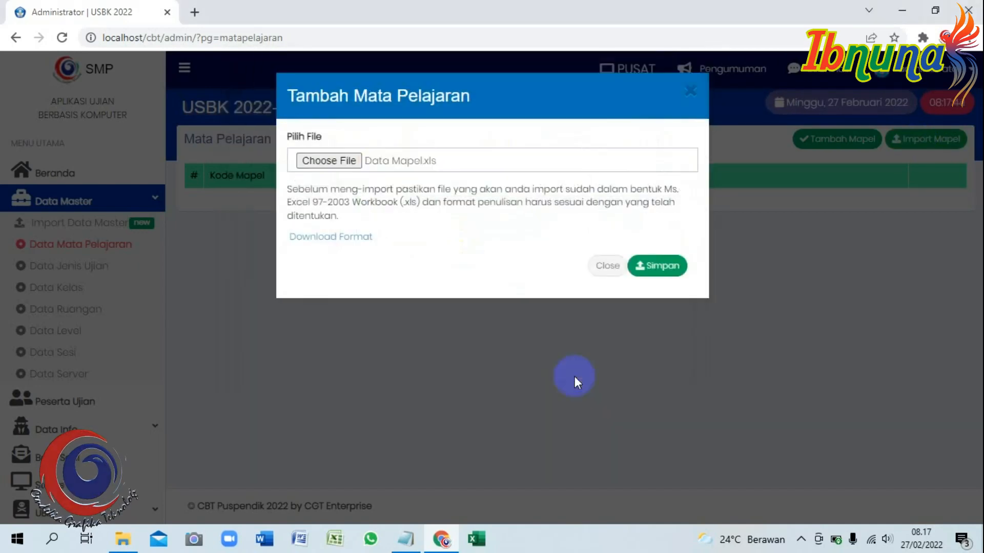
pyautogui.click(643, 267)
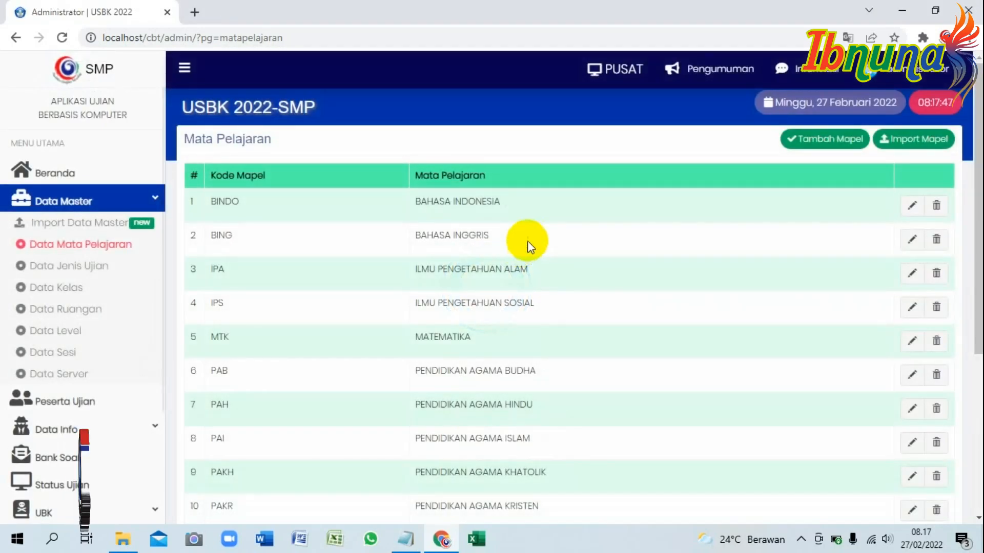
pyautogui.scroll(-3, 606, 210)
pyautogui.scroll(-3, 607, 210)
pyautogui.scroll(6, 607, 210)
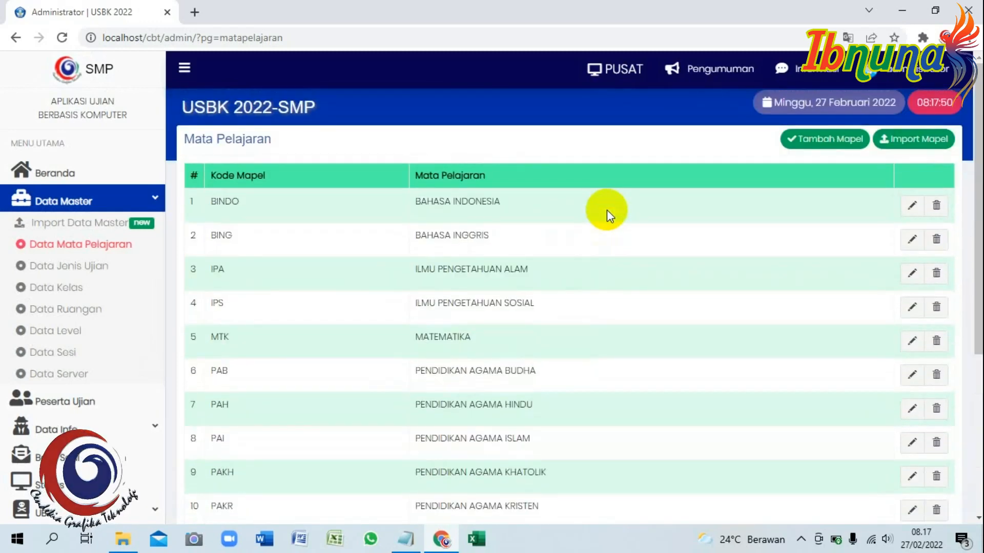
# Review the exam types, classes, rooms, levels, sessions and local servers lists.
pyautogui.click(66, 264)
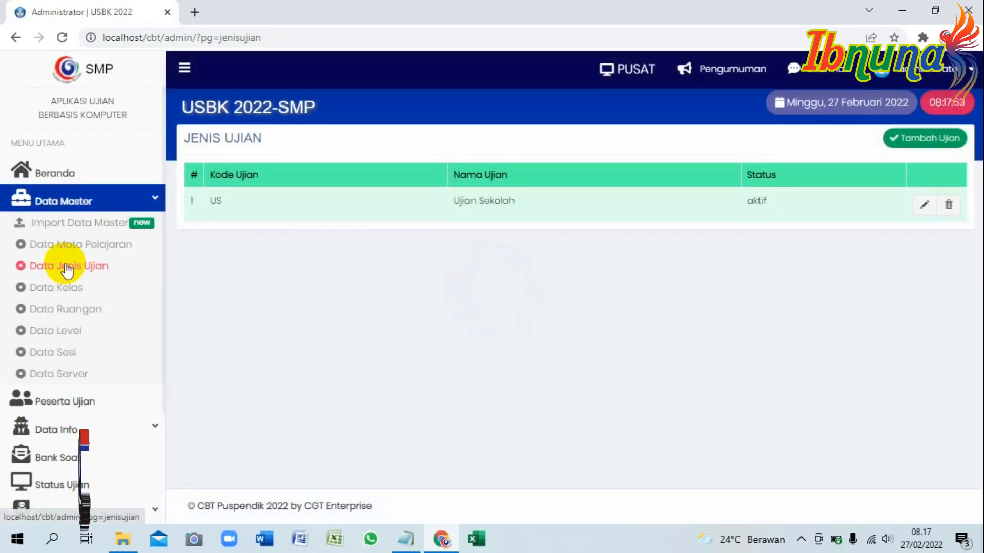
pyautogui.click(57, 287)
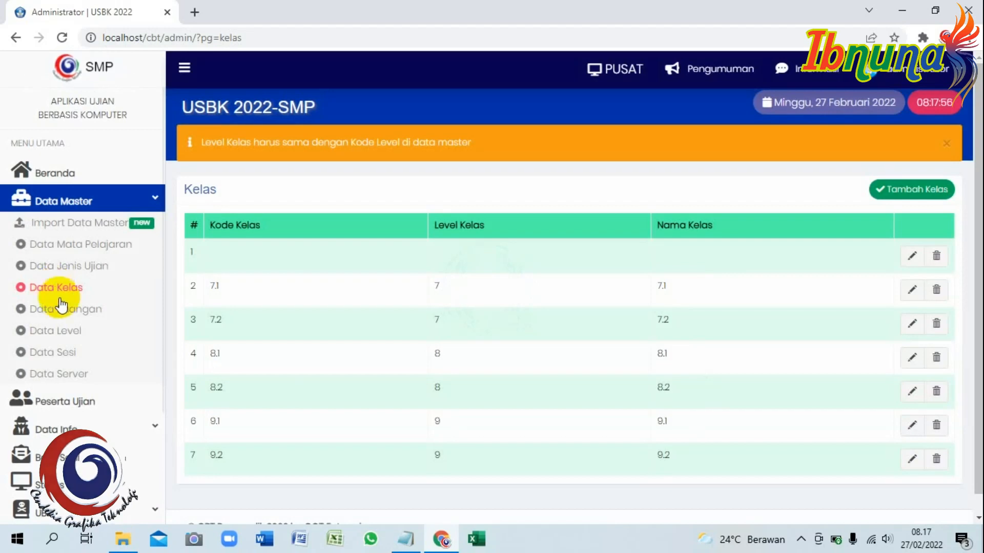
pyautogui.click(67, 312)
pyautogui.click(66, 333)
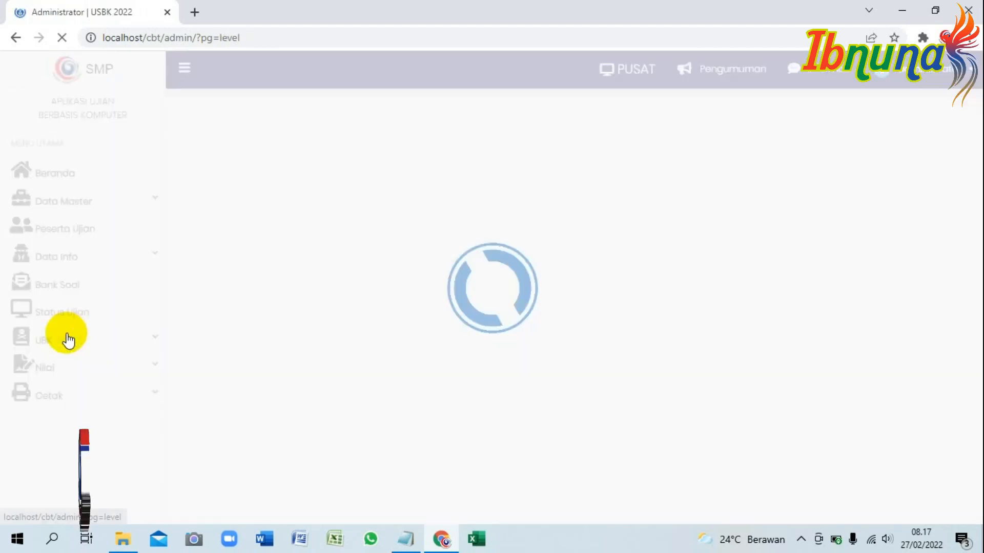
pyautogui.click(67, 352)
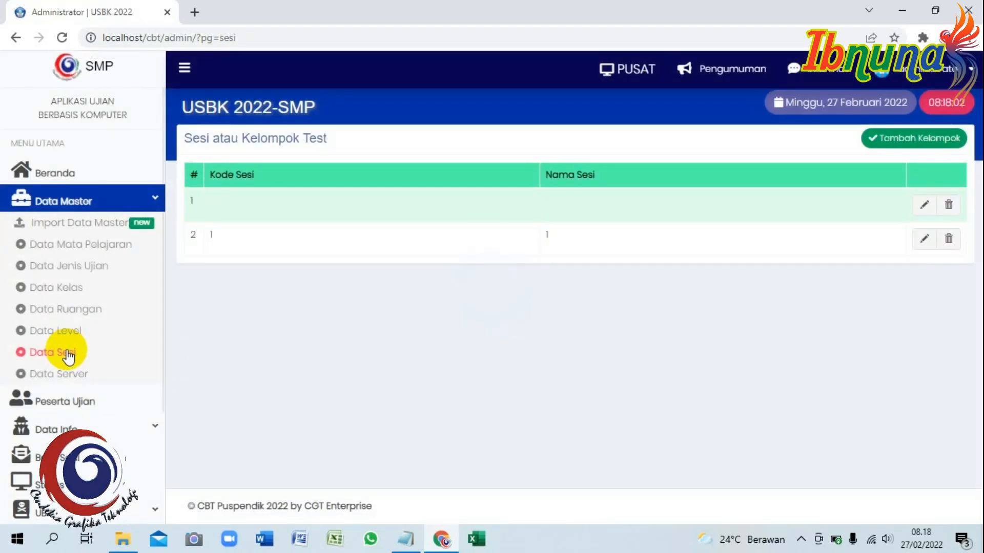
pyautogui.click(66, 376)
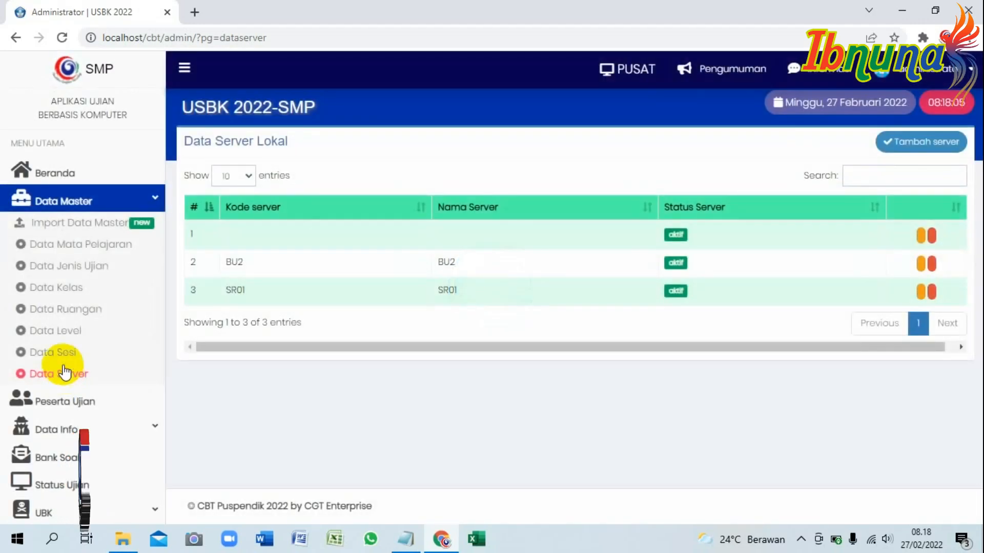
pyautogui.click(76, 247)
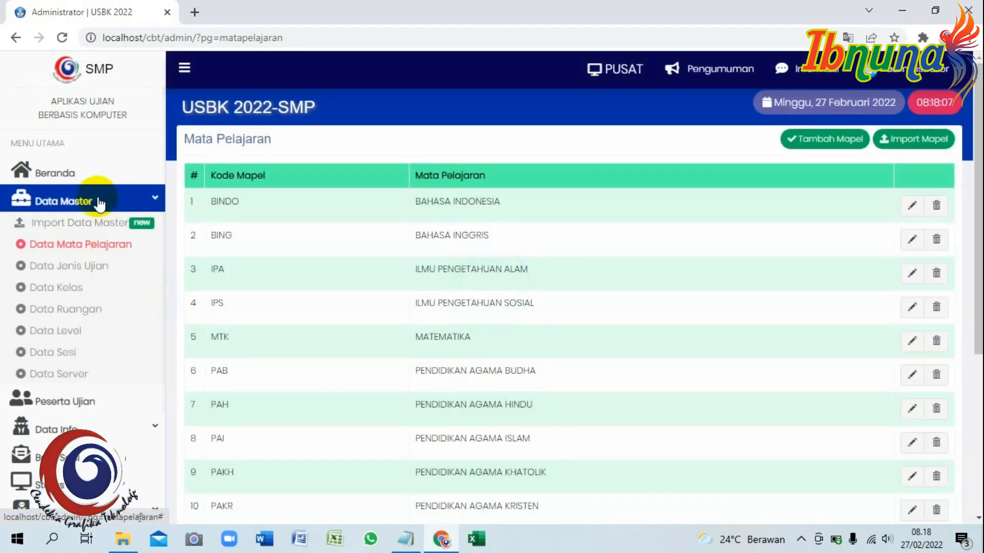
pyautogui.click(97, 200)
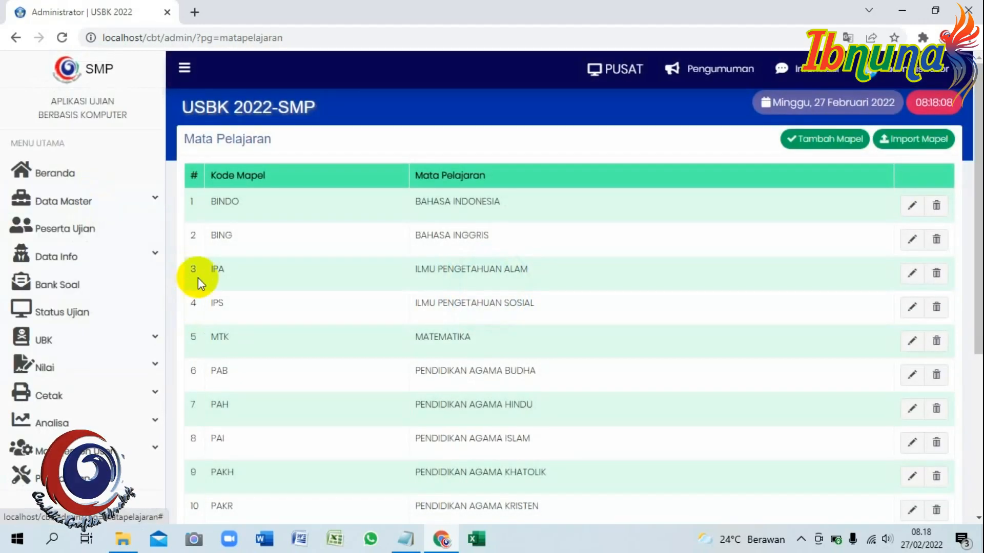
# Add the KEEMPAT step on importing teacher data via Manajemen User, then open Manajemen User.
pyautogui.click(406, 538)
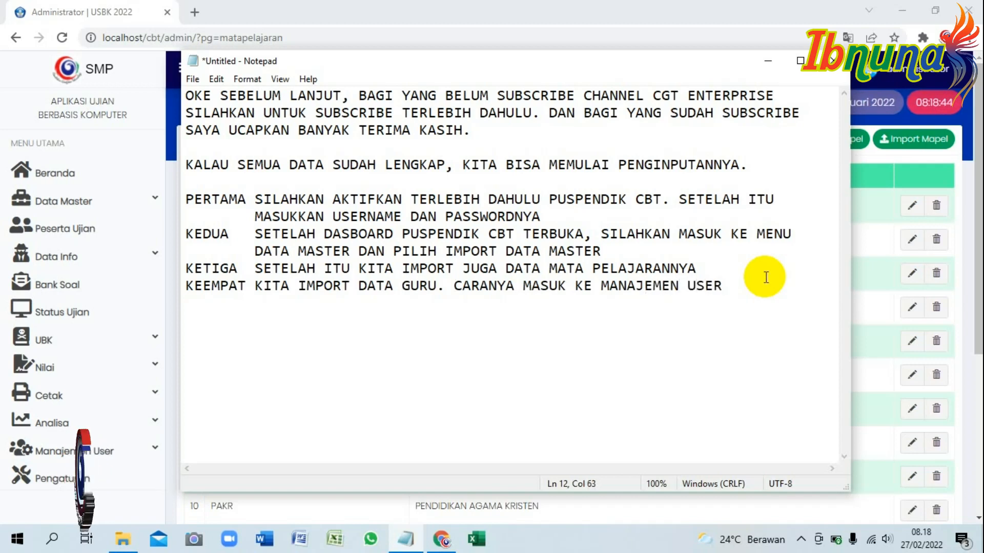
pyautogui.write('DAN KITA')
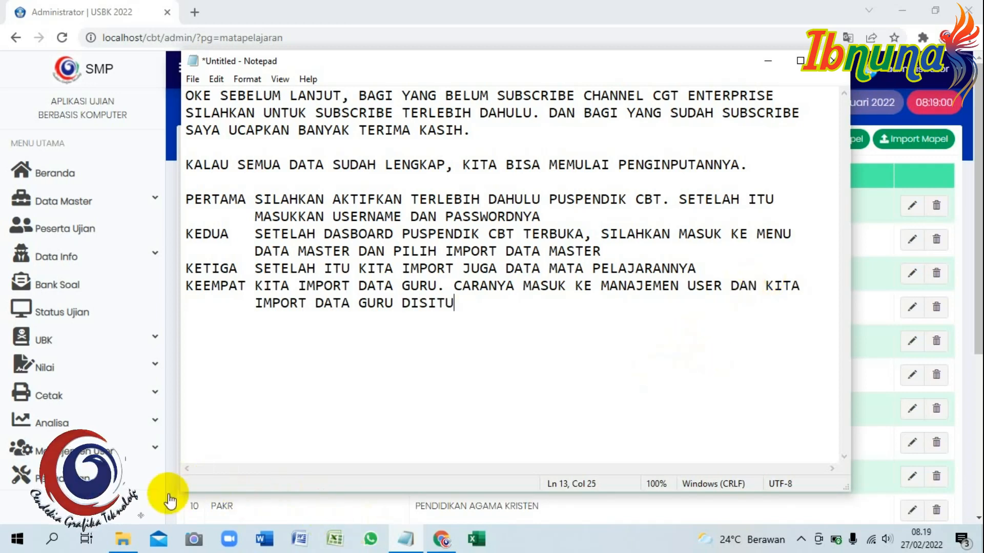
pyautogui.click(154, 448)
# Import the teachers from the Data Guru.xls spreadsheet.
pyautogui.scroll(-1, 82, 440)
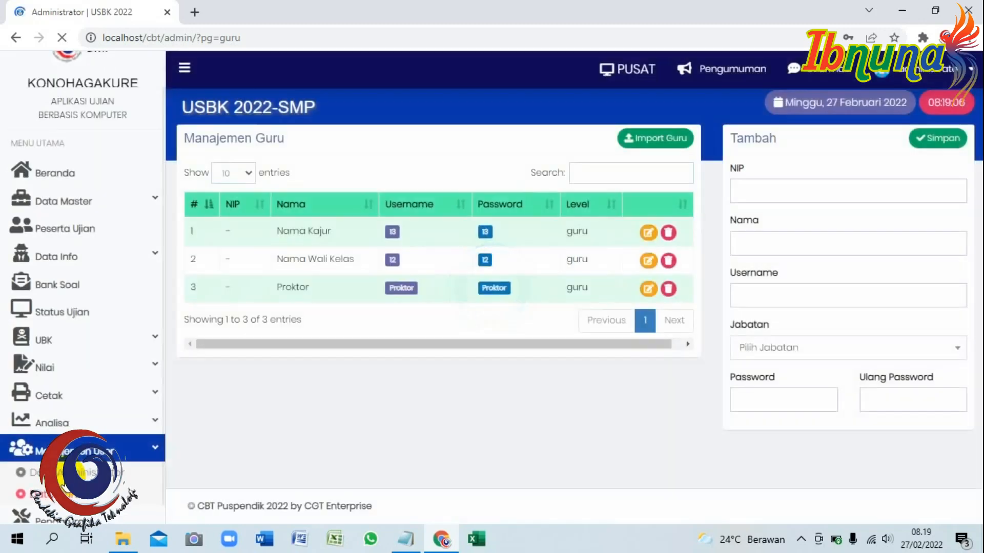
pyautogui.click(652, 137)
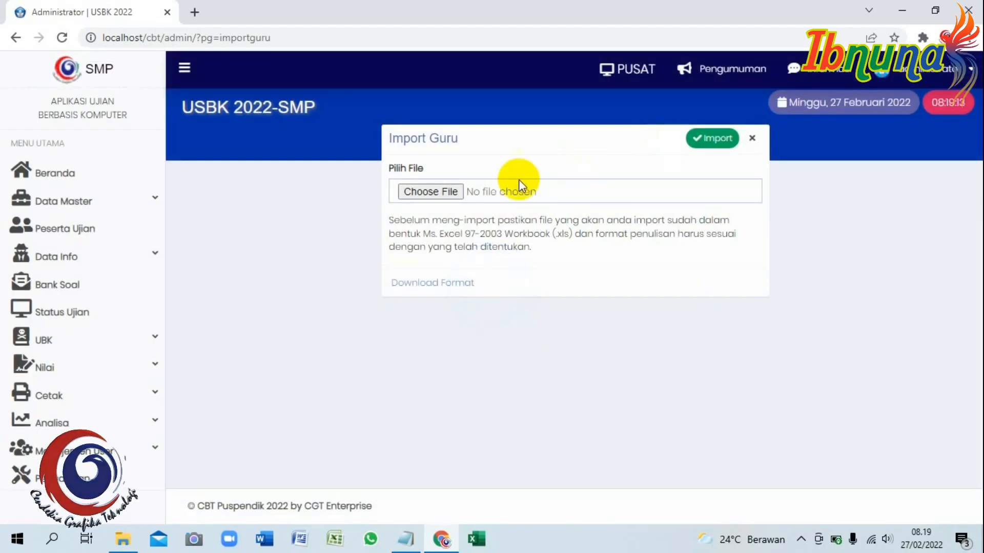
pyautogui.click(441, 193)
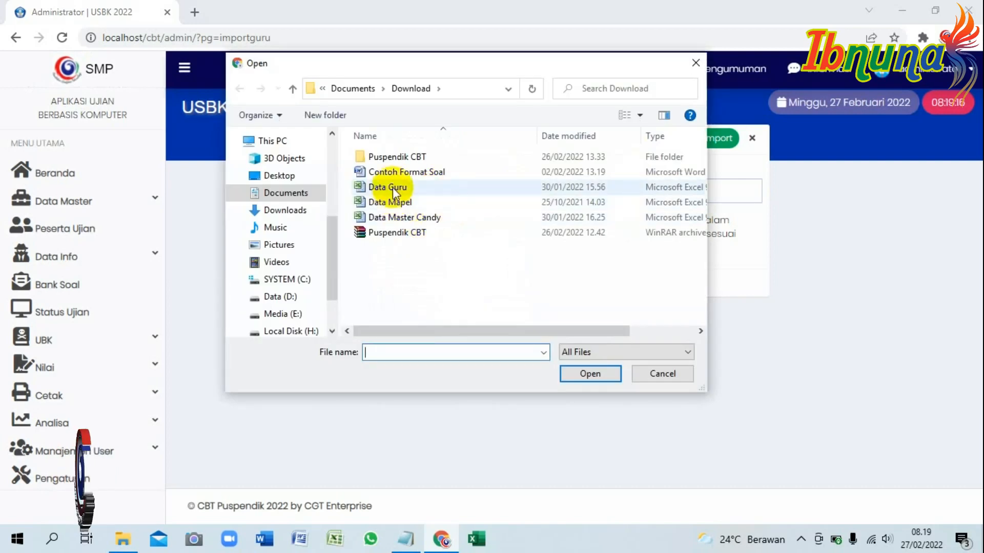
pyautogui.click(393, 188)
pyautogui.click(587, 374)
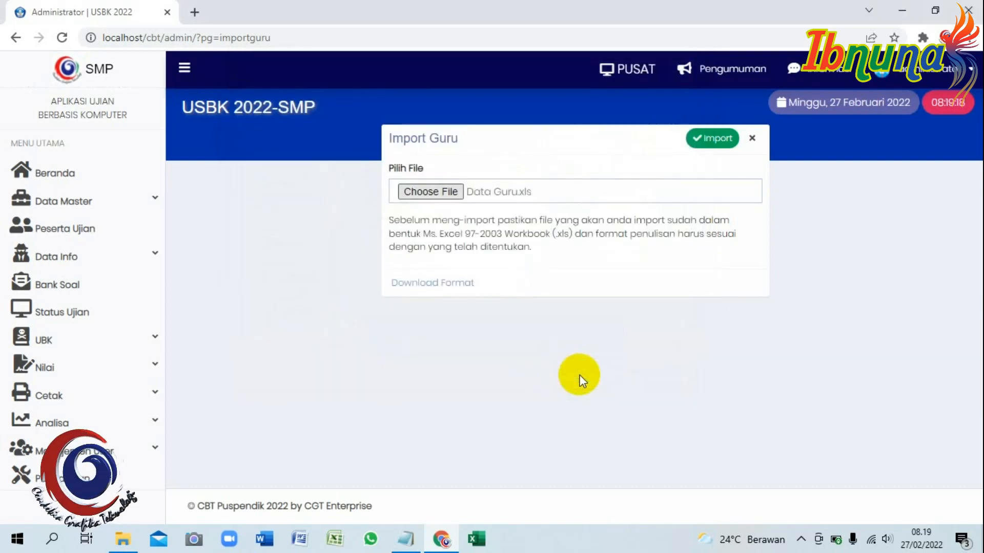
pyautogui.click(714, 143)
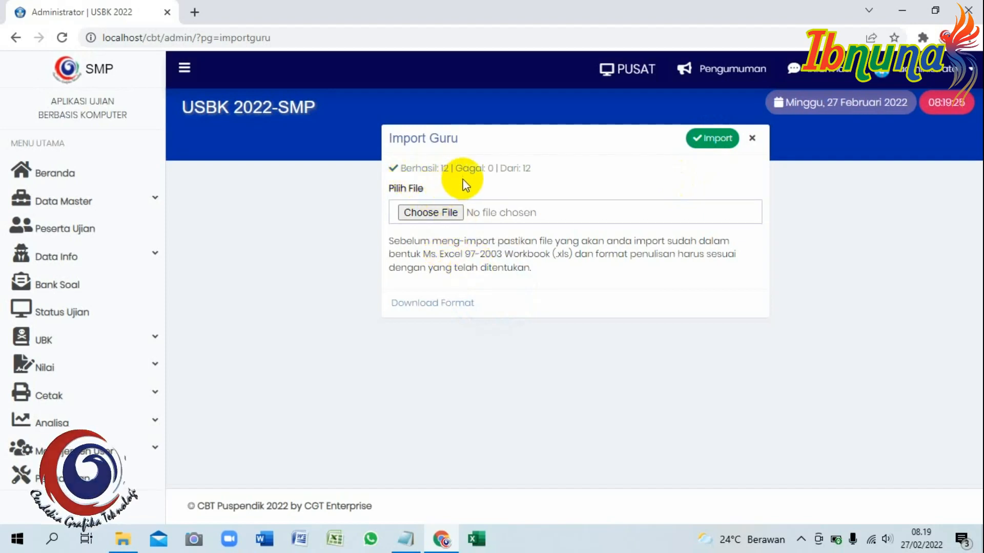
# Delete the blank first row in Data Guru, then review teacher pages 2 and 1.
pyautogui.click(131, 450)
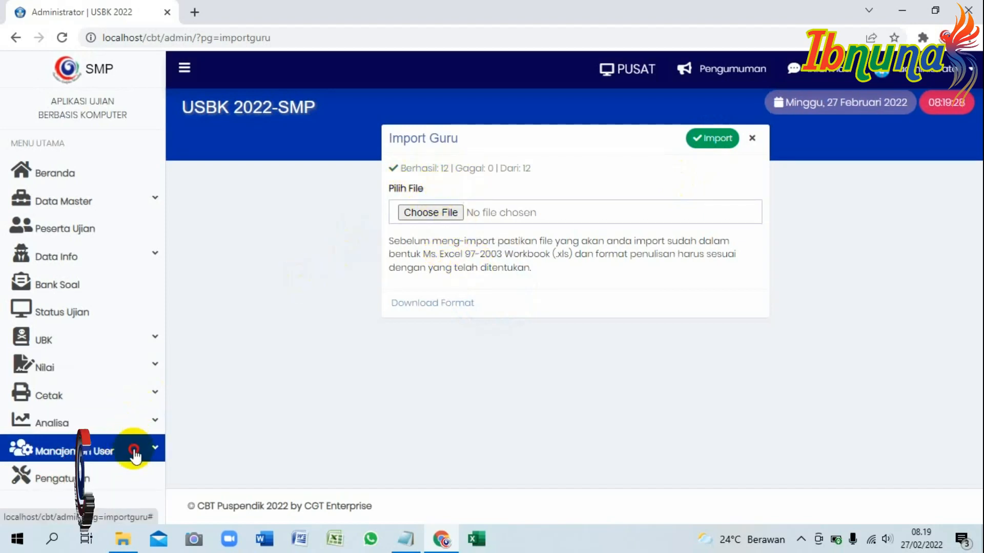
pyautogui.click(86, 474)
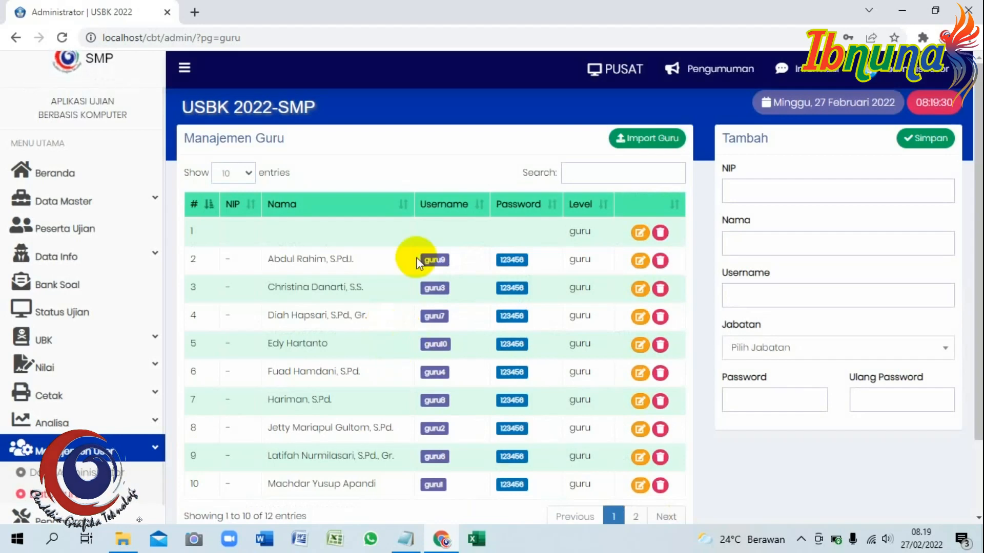
pyautogui.scroll(-2, 418, 257)
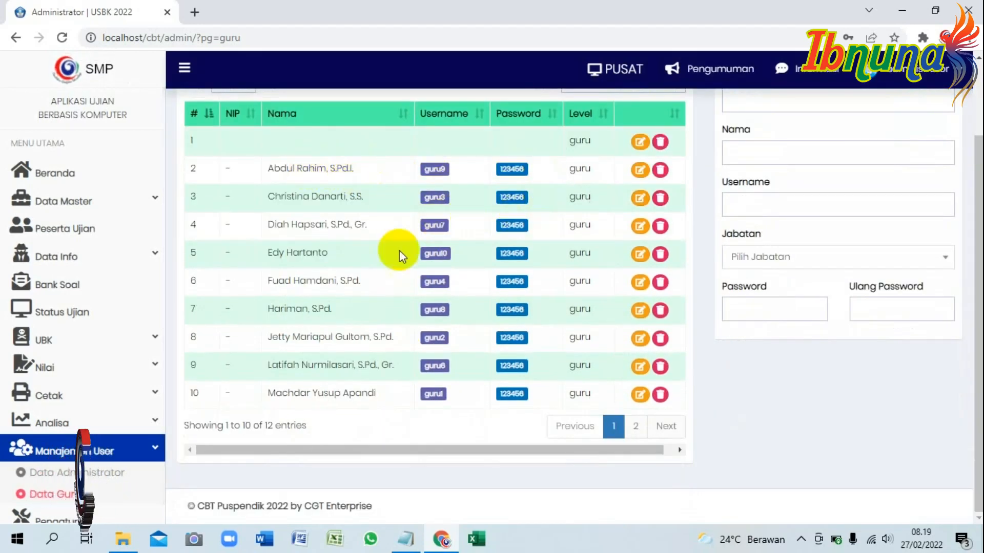
pyautogui.click(660, 142)
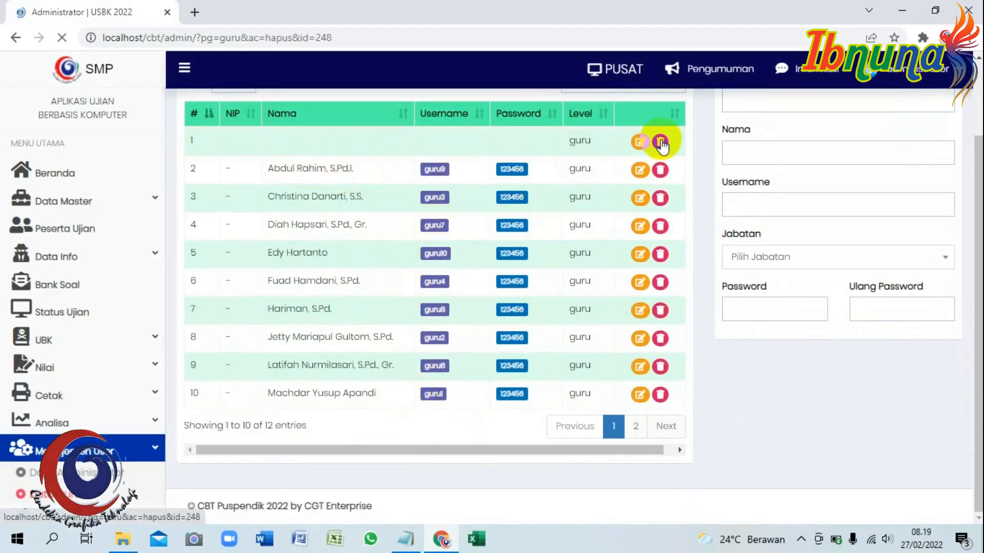
pyautogui.click(903, 140)
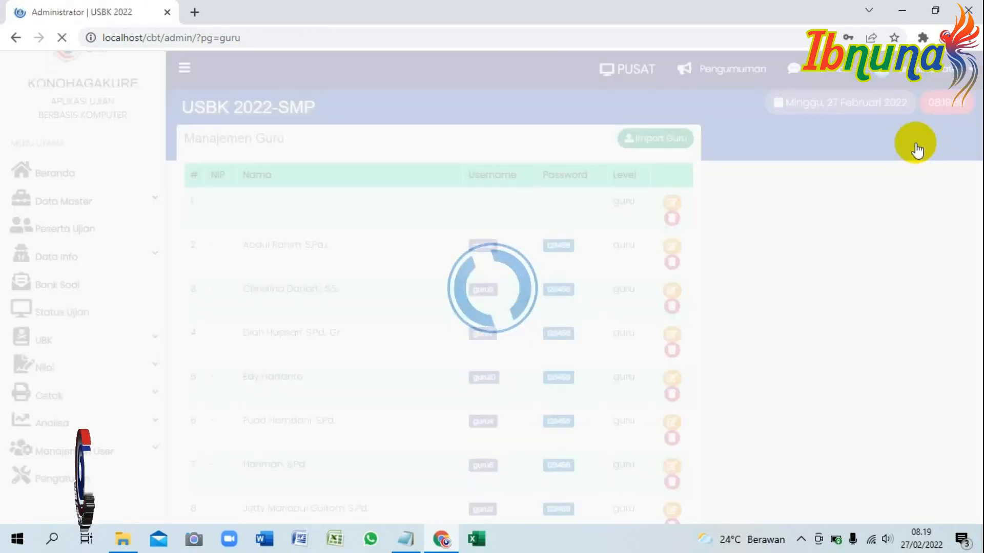
pyautogui.scroll(-2, 521, 407)
pyautogui.click(671, 424)
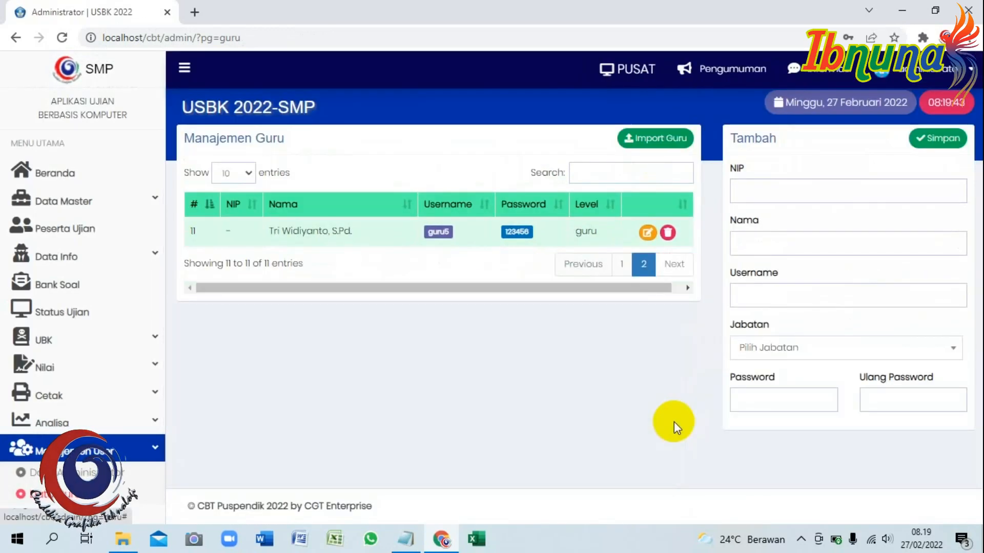
pyautogui.click(617, 263)
pyautogui.scroll(1, 527, 268)
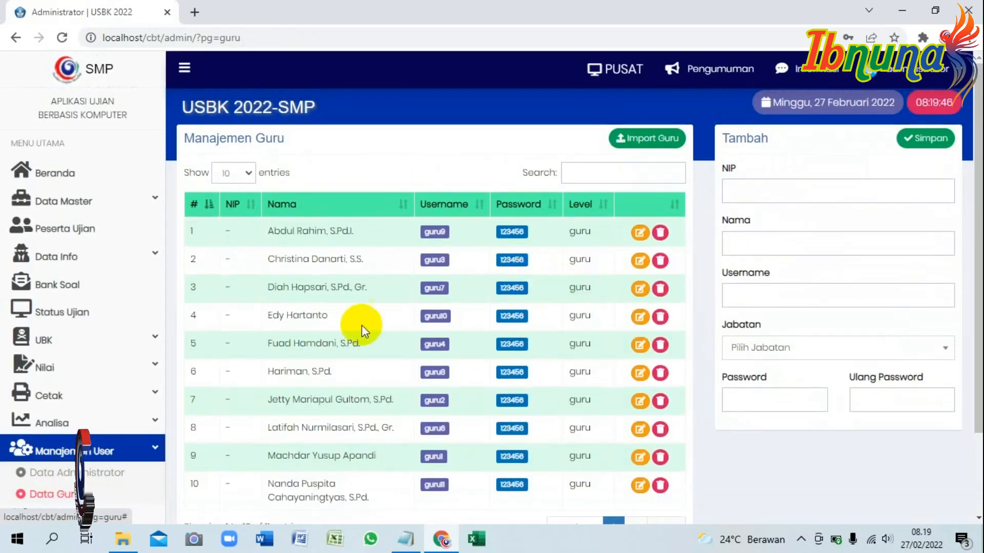
pyautogui.click(105, 204)
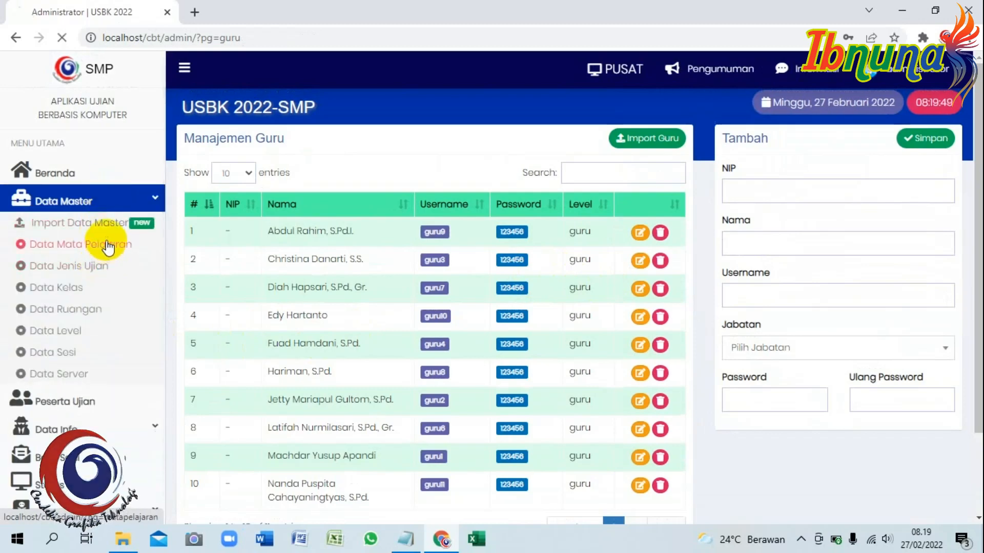
# Review the Data Mata Pelajaran subject list.
pyautogui.click(102, 244)
pyautogui.scroll(-5, 521, 247)
pyautogui.scroll(5, 501, 245)
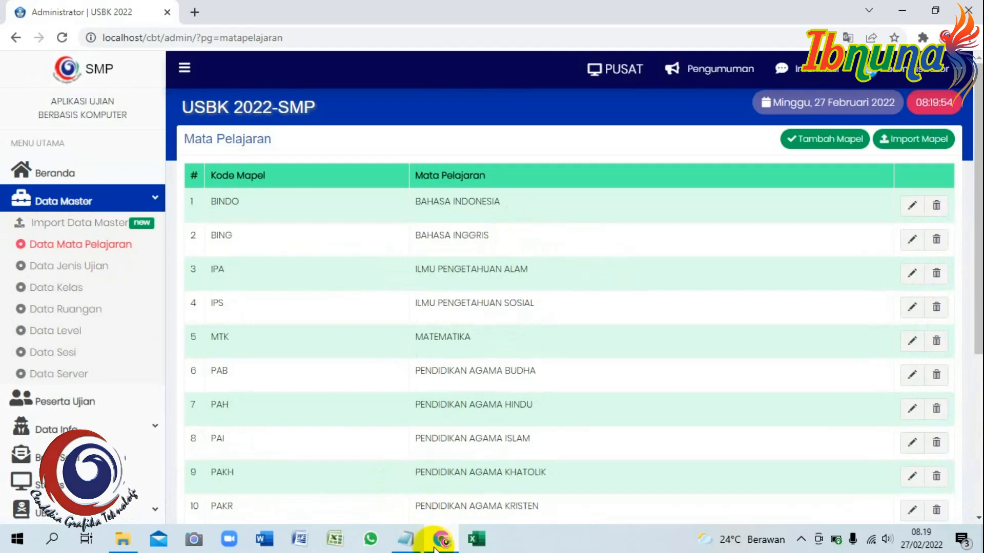
# Write the KELIMA note on choosing Bank Soal in Notepad, then start the Tambah Bank Soal form.
pyautogui.click(406, 539)
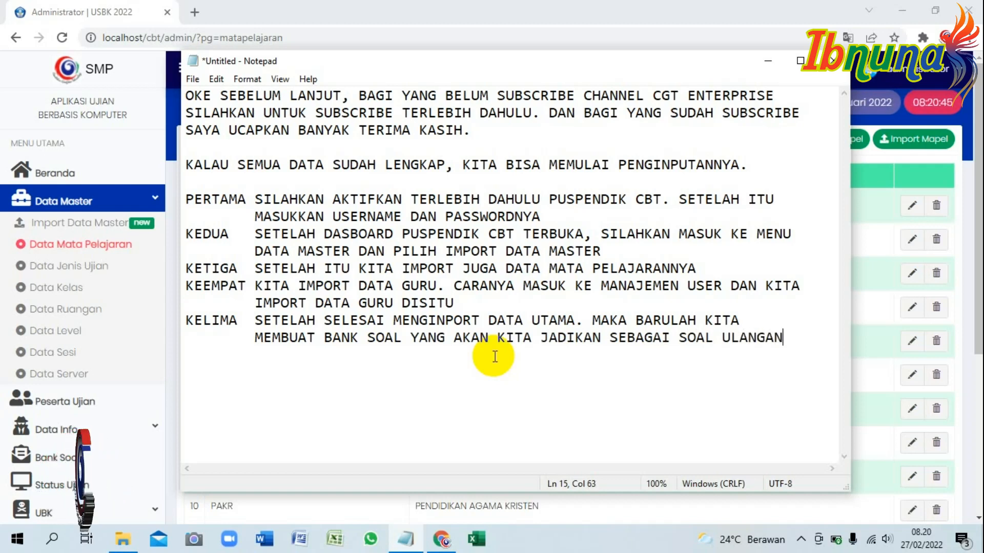
pyautogui.write('A DENGAN MEMIL')
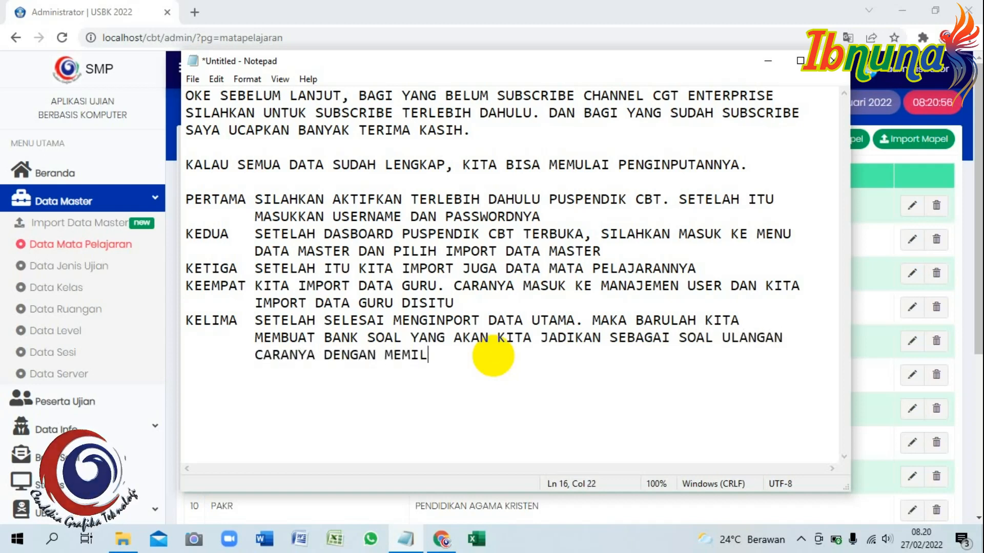
pyautogui.write('IH BANK SOAL')
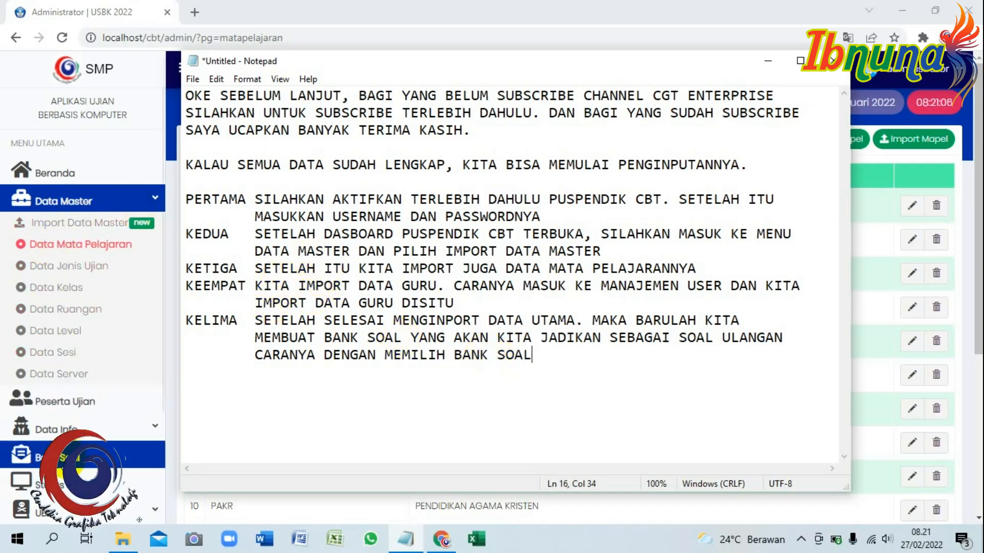
pyautogui.click(157, 454)
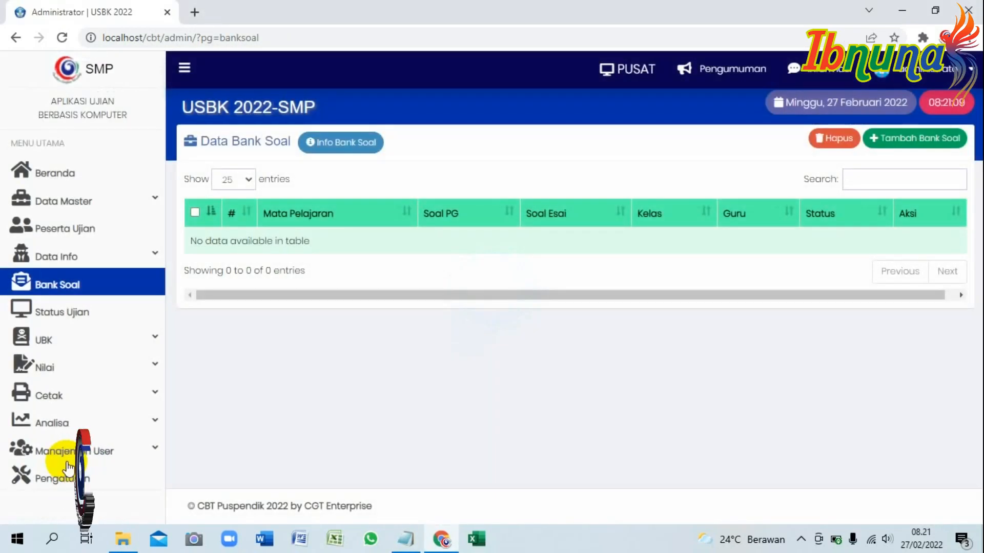
pyautogui.click(406, 538)
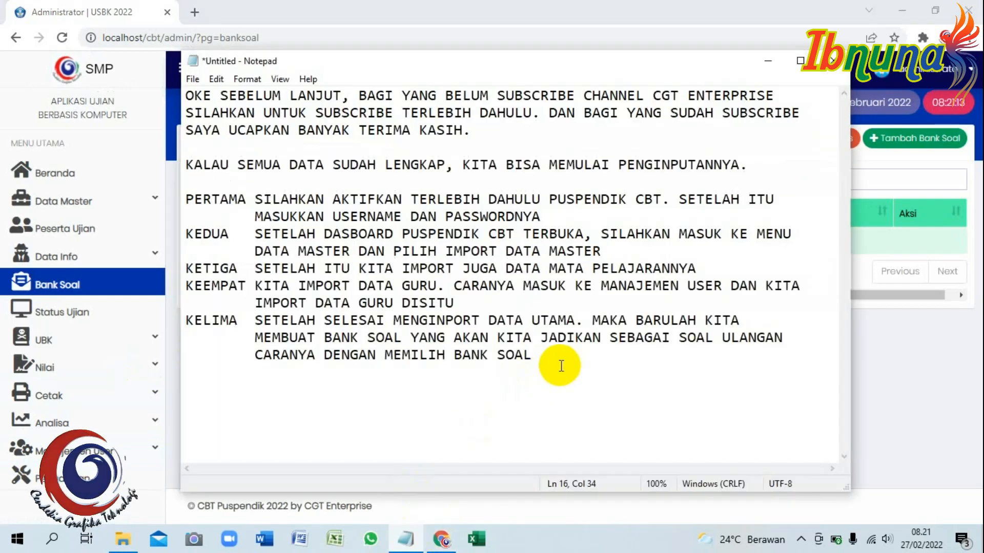
pyautogui.write('SOAL')
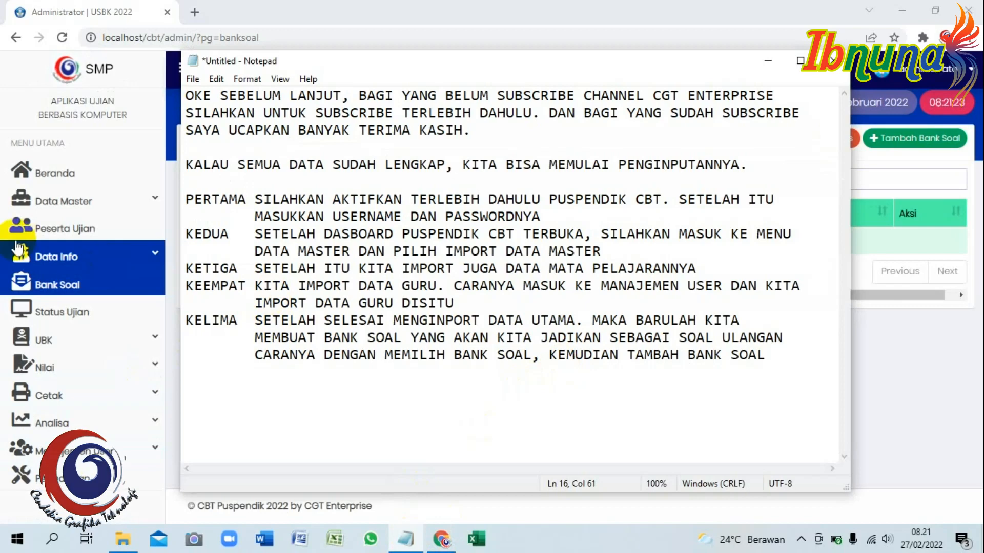
pyautogui.click(41, 287)
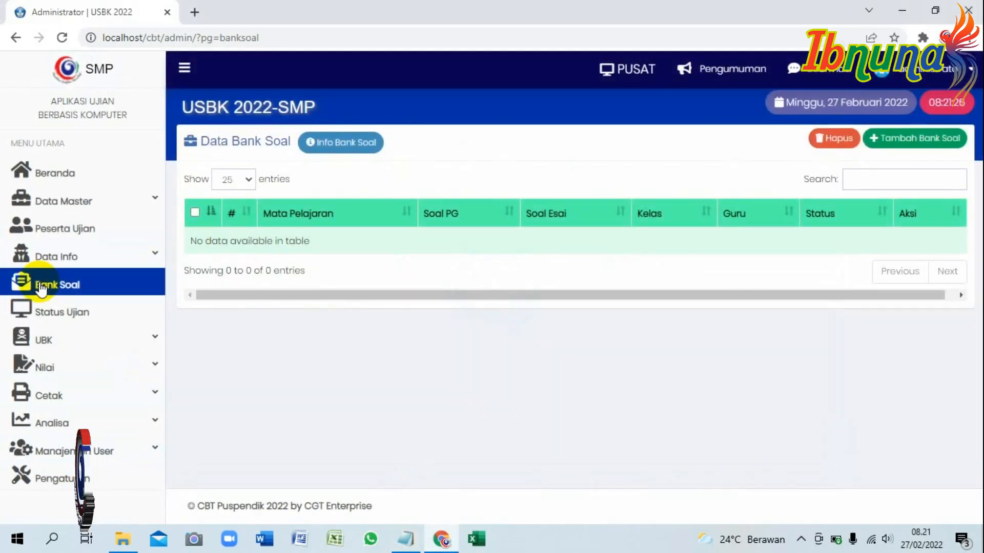
pyautogui.click(915, 137)
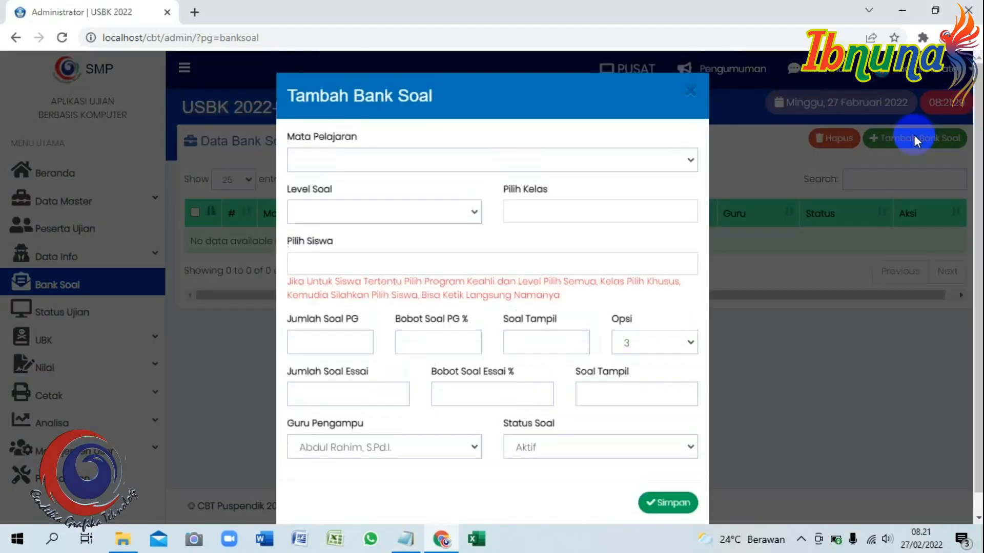
# Choose subject PENDIDIKAN AGAMA ISLAM, question level 7 and class 7.1 for the new bank.
pyautogui.click(689, 162)
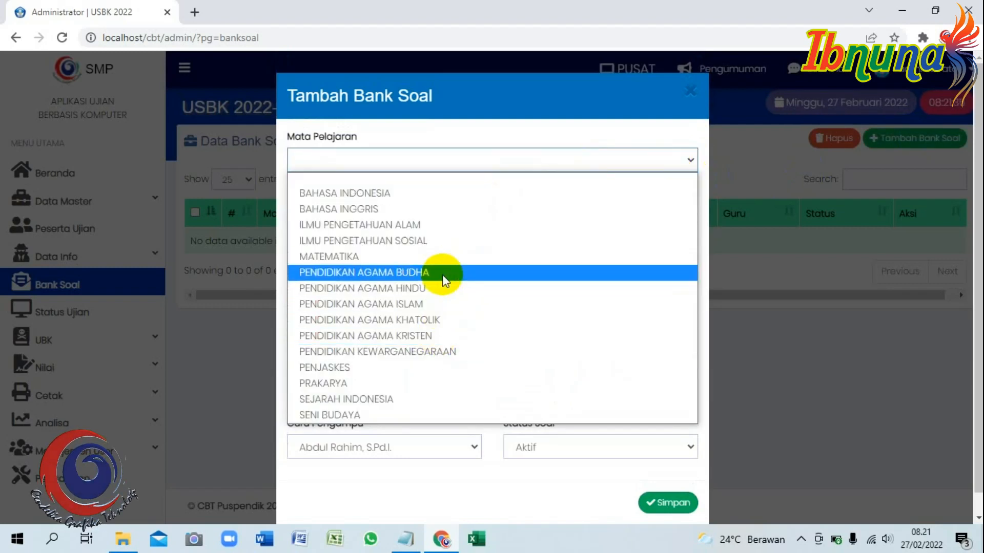
pyautogui.click(428, 303)
pyautogui.click(471, 211)
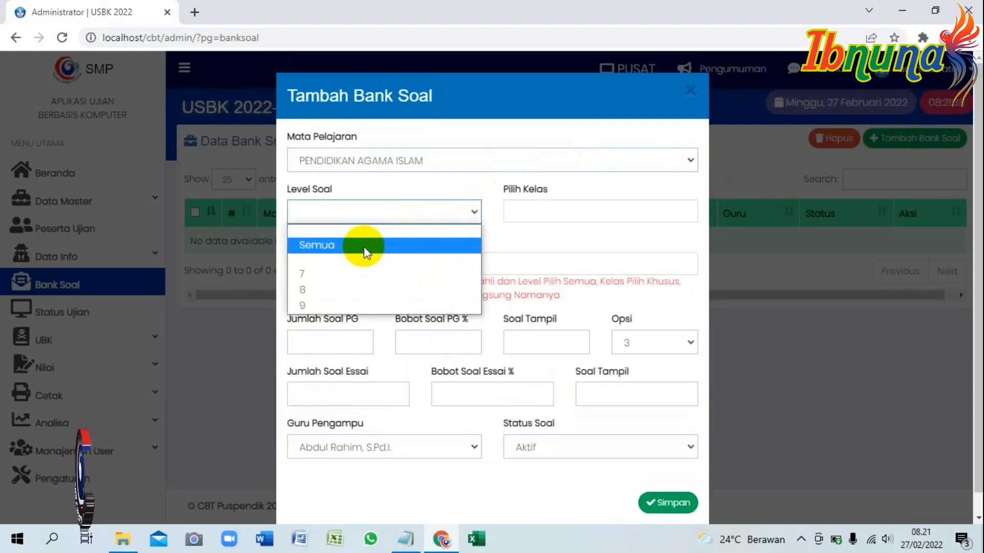
pyautogui.click(336, 275)
pyautogui.click(589, 210)
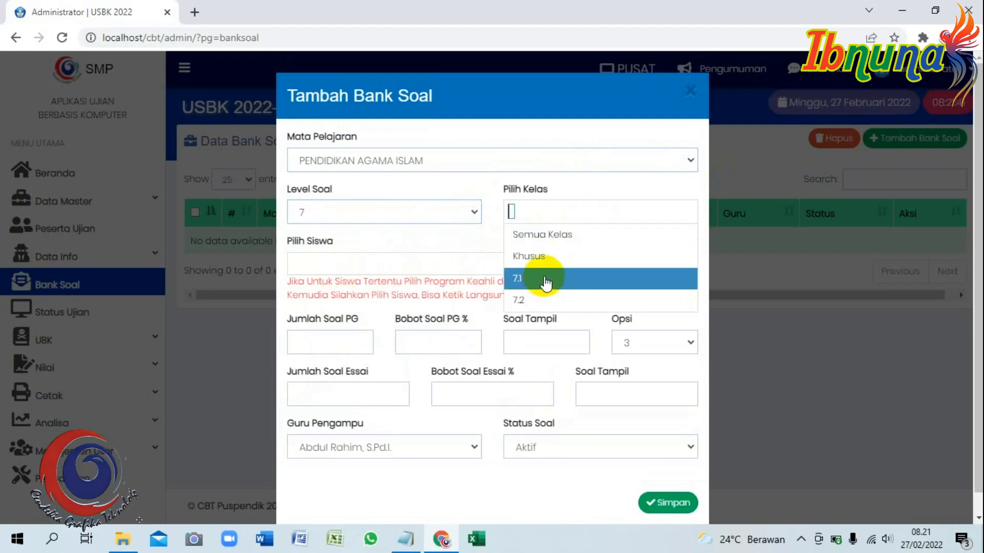
pyautogui.click(544, 279)
pyautogui.click(415, 259)
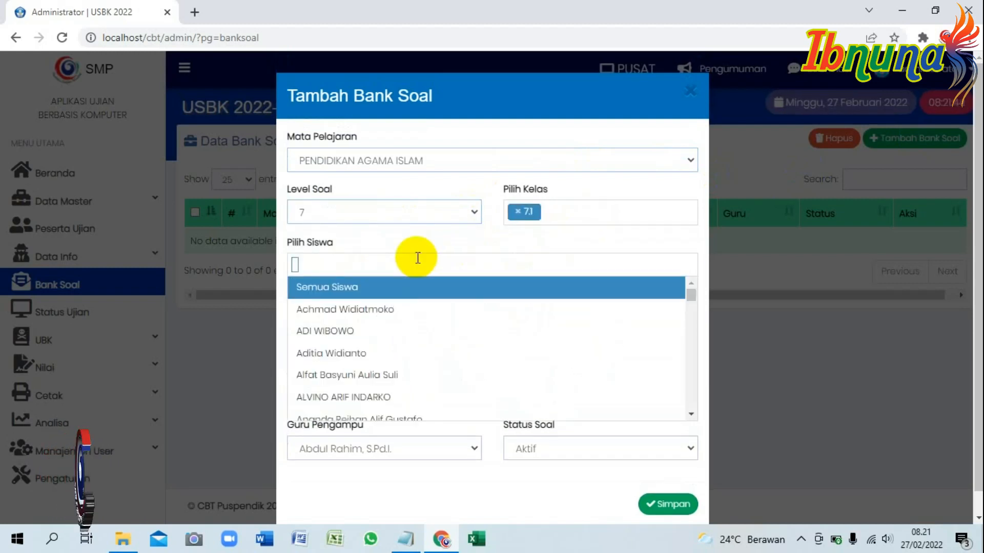
pyautogui.click(424, 238)
# Enter 25 multiple-choice questions with 4 options, 0 essays, keep the first teacher, and save.
pyautogui.click(346, 341)
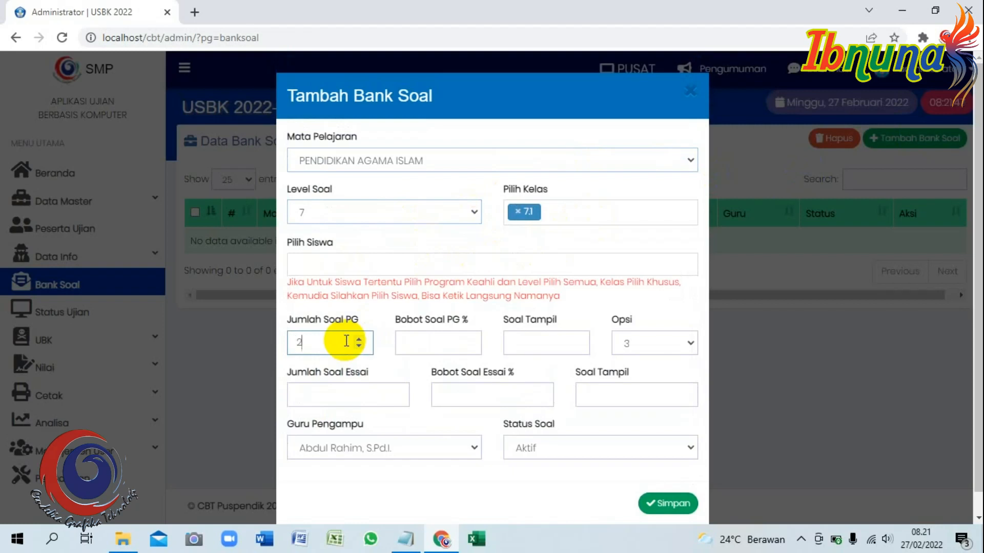
pyautogui.write('25')
pyautogui.click(452, 342)
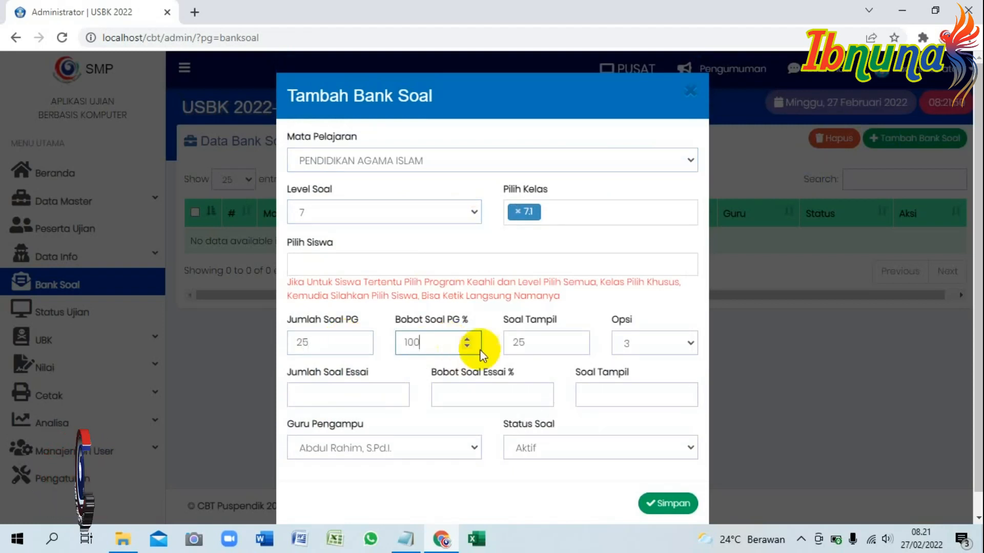
pyautogui.click(665, 343)
pyautogui.click(646, 380)
pyautogui.click(385, 395)
pyautogui.write('0')
pyautogui.click(481, 400)
pyautogui.write('0')
pyautogui.click(451, 446)
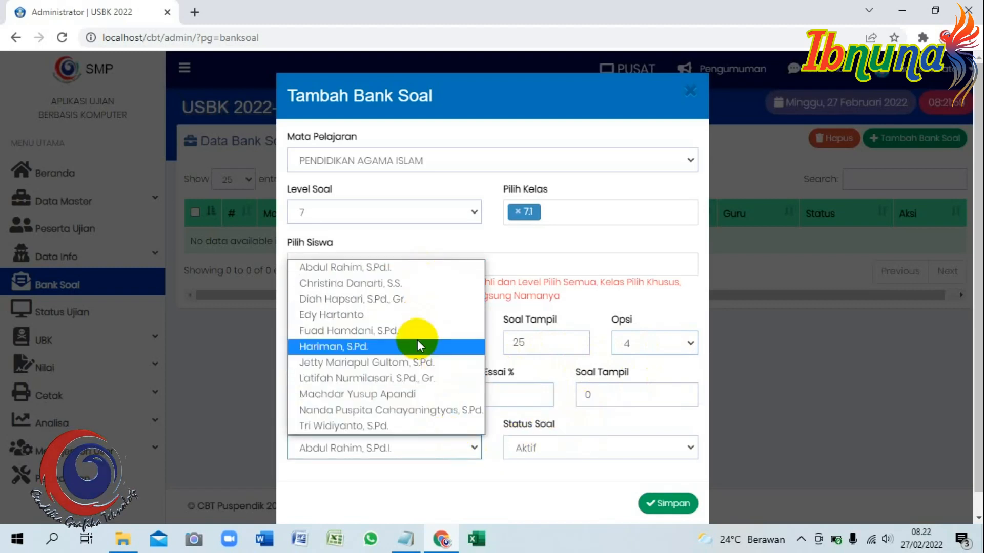
pyautogui.click(404, 267)
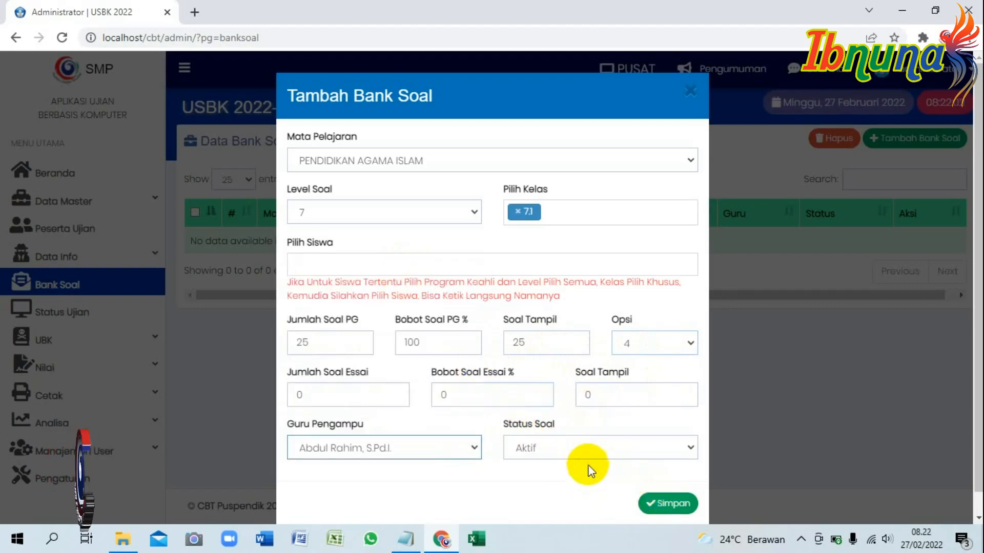
pyautogui.scroll(-1, 573, 456)
pyautogui.click(666, 481)
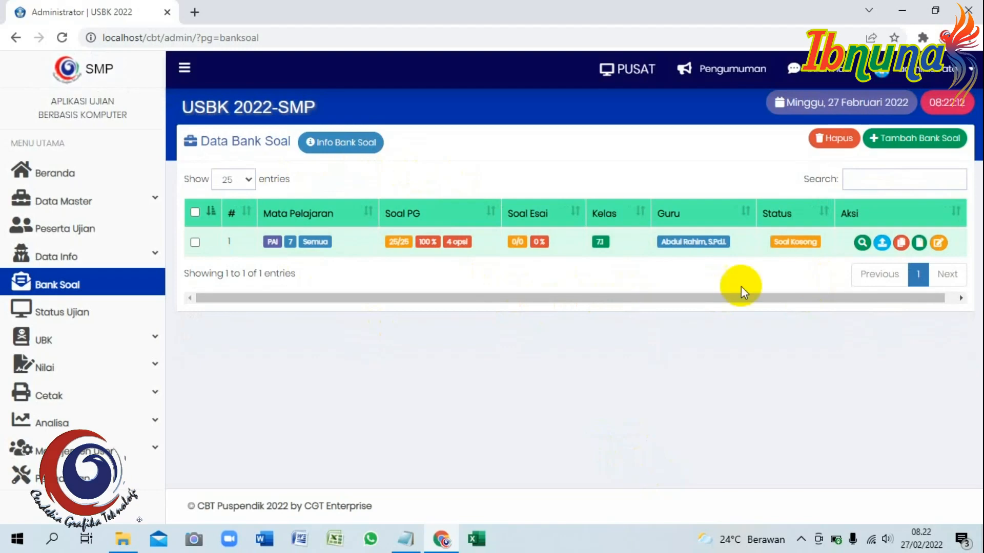
pyautogui.click(881, 243)
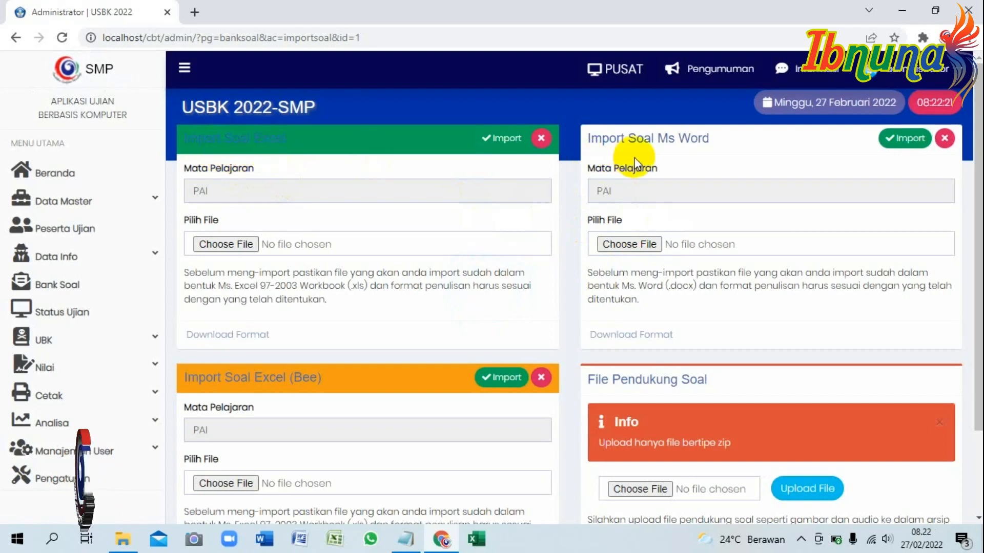
pyautogui.scroll(-1, 705, 232)
pyautogui.scroll(1, 637, 183)
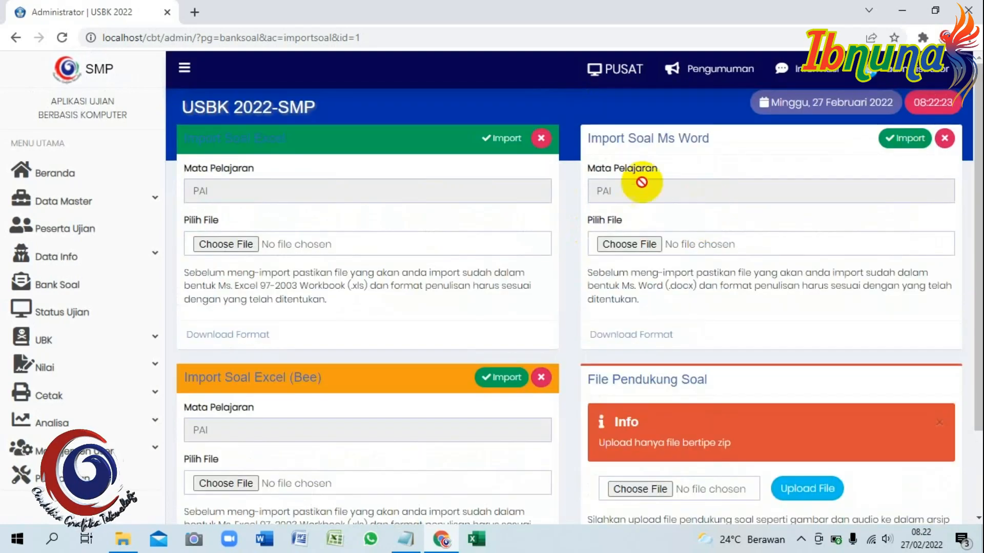
pyautogui.click(639, 244)
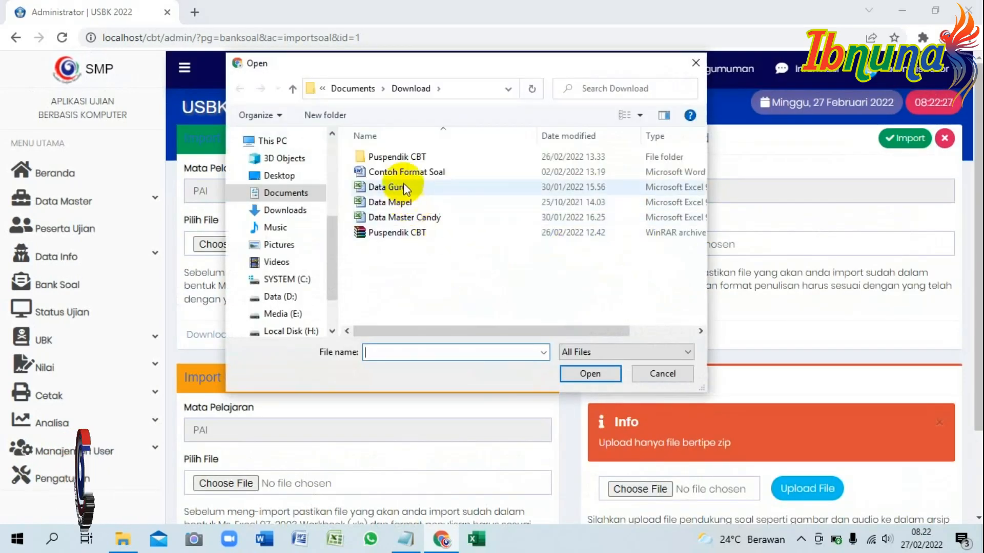
pyautogui.click(408, 175)
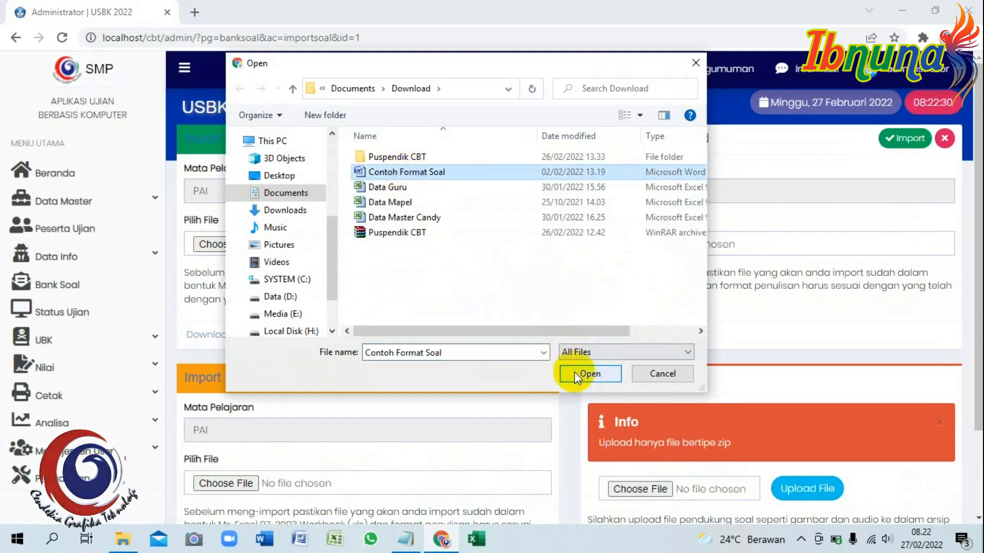
pyautogui.click(589, 372)
pyautogui.click(889, 151)
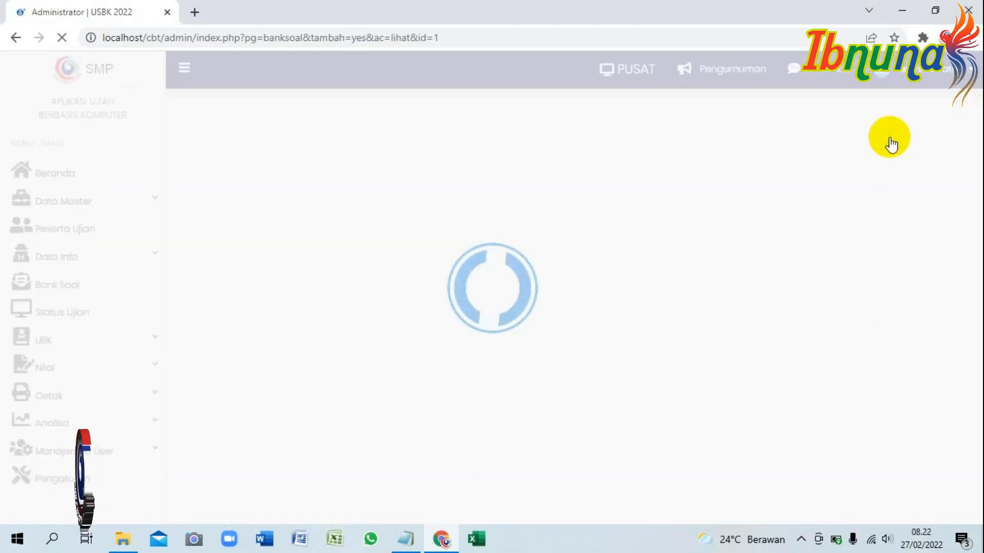
pyautogui.scroll(-20, 445, 226)
pyautogui.scroll(18, 491, 211)
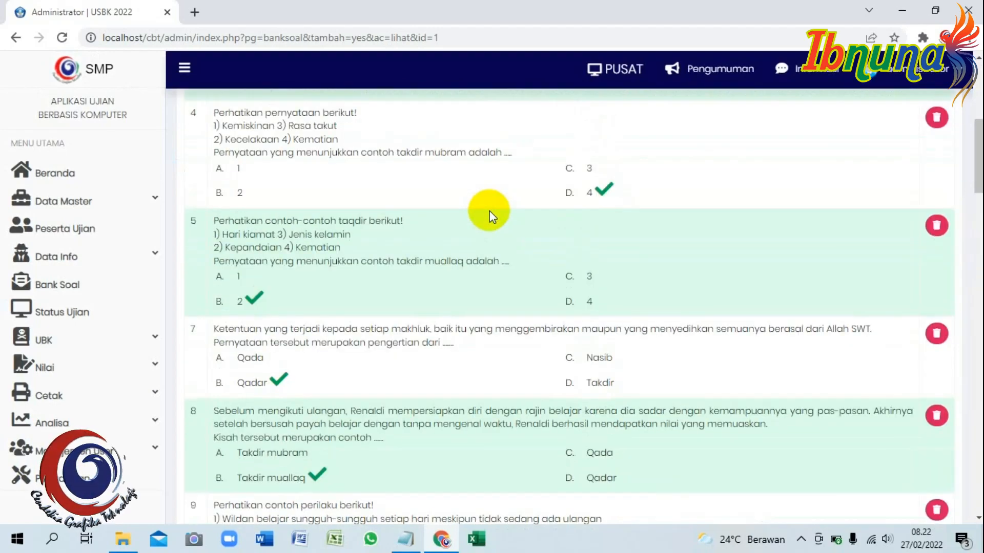
pyautogui.scroll(7, 491, 211)
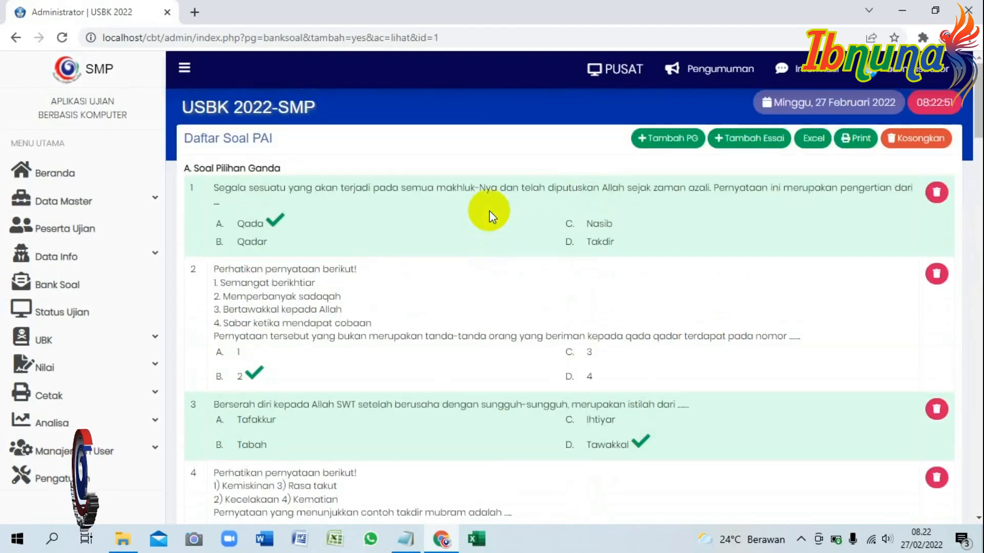
pyautogui.scroll(-4, 491, 212)
pyautogui.scroll(-20, 490, 211)
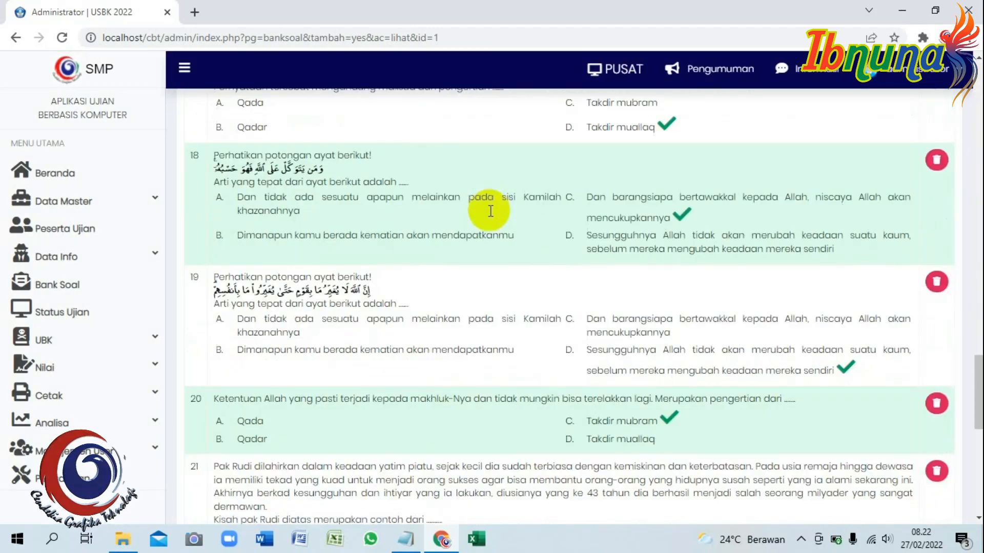
pyautogui.scroll(-10, 428, 182)
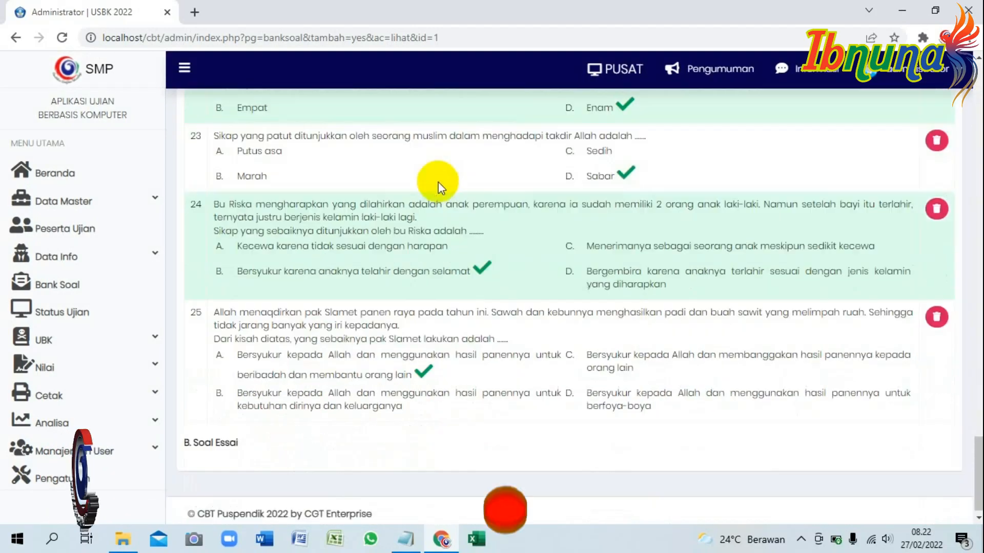
pyautogui.scroll(20, 580, 227)
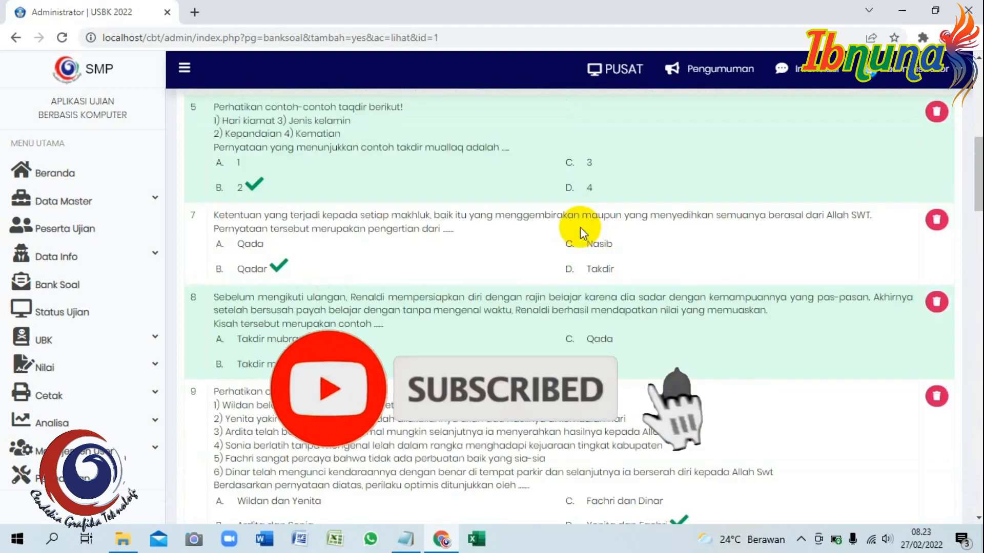
pyautogui.scroll(1, 580, 227)
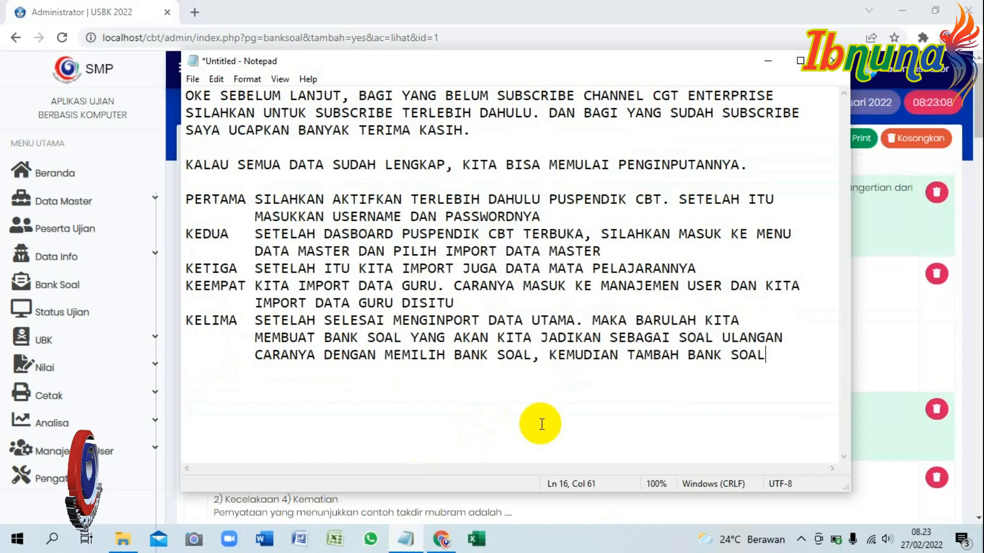
# Begin a new indented paragraph 'PADA SA…' about imported questions that are missing.
pyautogui.press('Return')
pyautogui.press('Return')
pyautogui.press('Tab')
pyautogui.write('PADA SA')
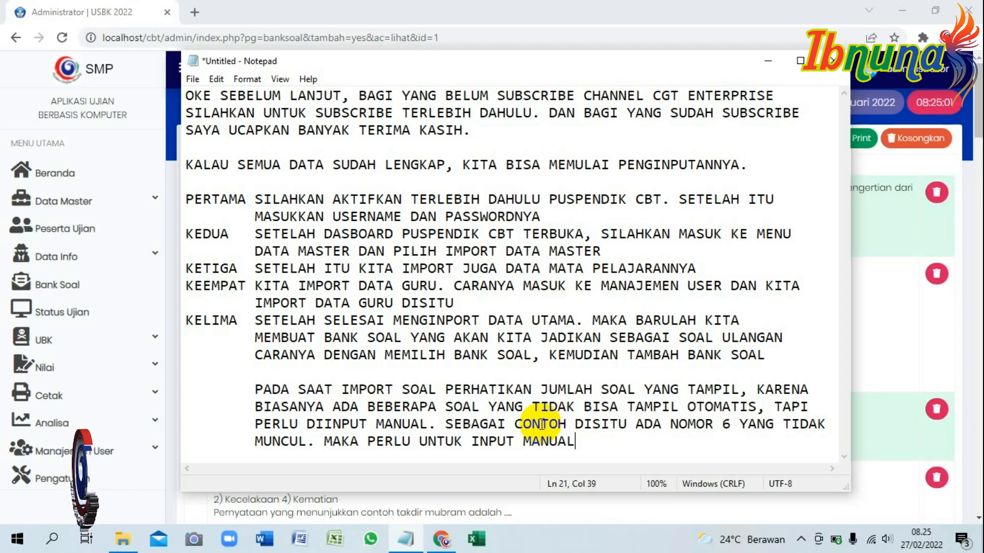
# Open the multiple-choice editor at question 6 and paste its text from Contoh Format Soal.
pyautogui.hotkey('alt', 'Tab')
pyautogui.scroll(-5, 223, 294)
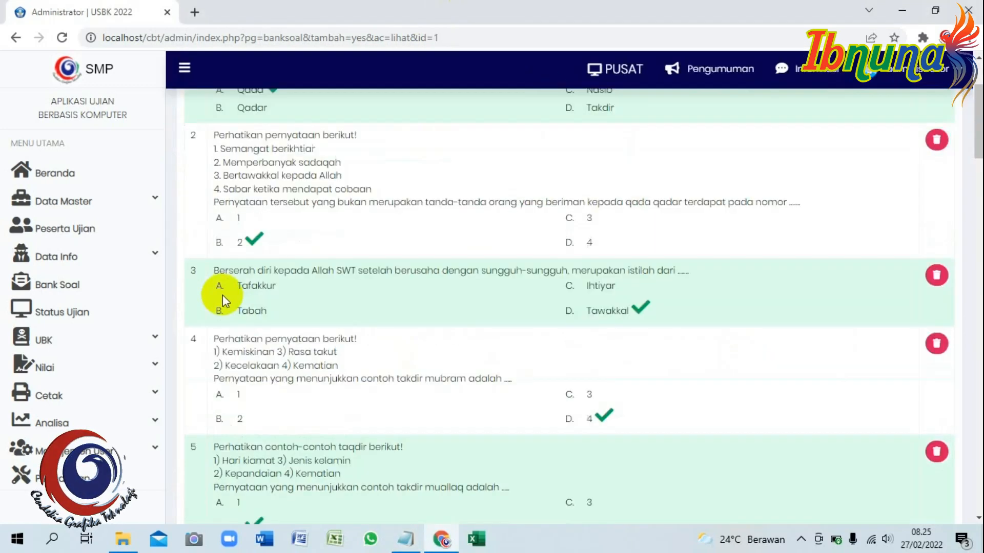
pyautogui.scroll(-1, 229, 347)
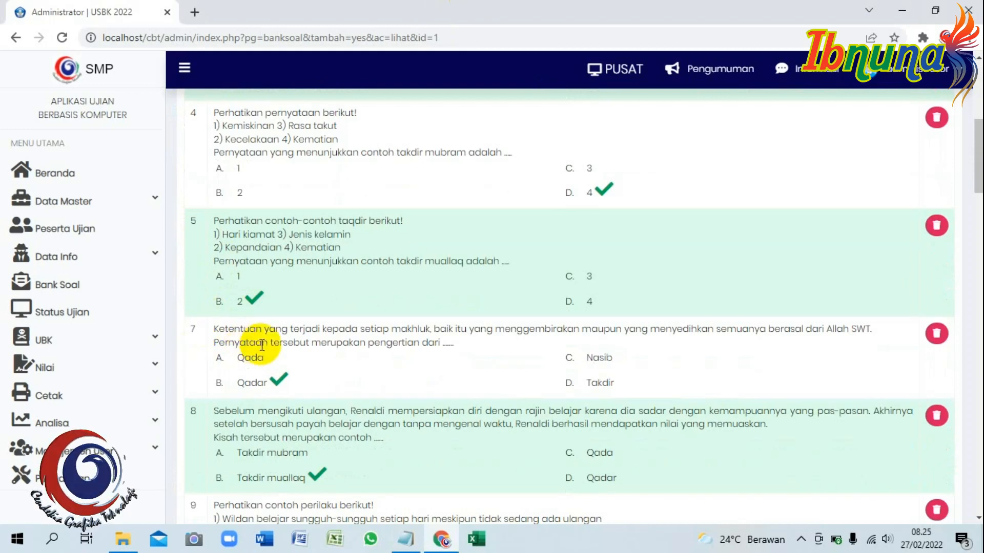
pyautogui.scroll(3, 464, 261)
pyautogui.scroll(3, 461, 266)
pyautogui.click(671, 142)
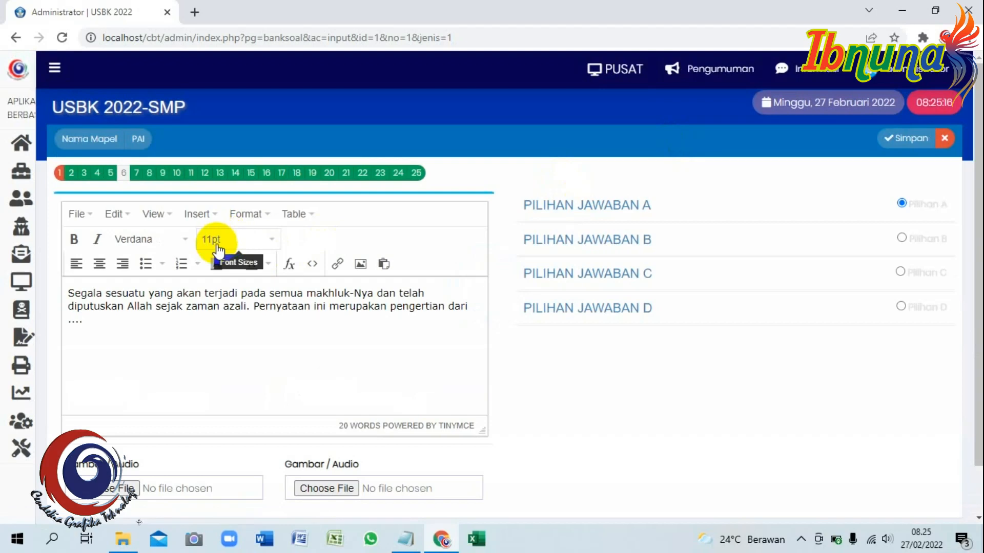
pyautogui.click(110, 173)
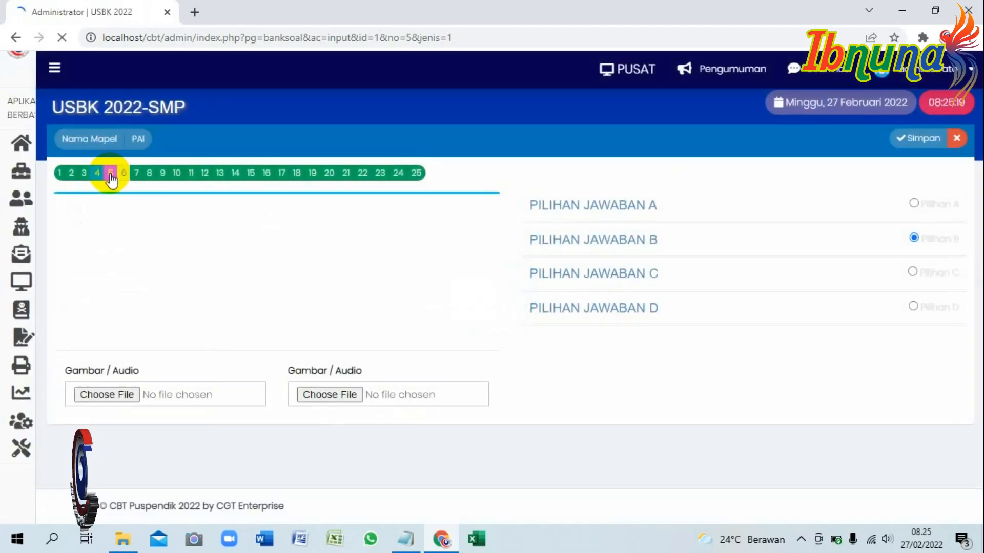
pyautogui.click(123, 173)
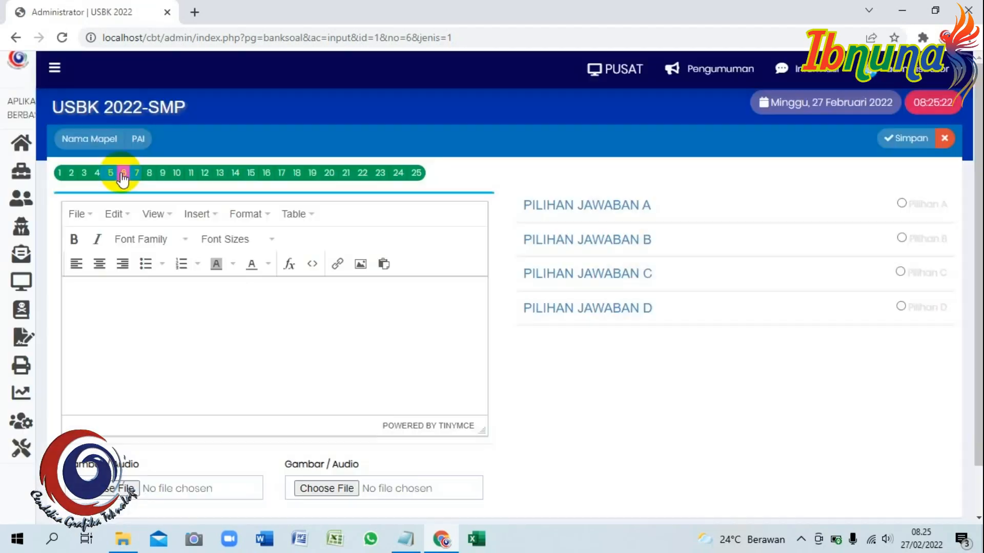
pyautogui.click(206, 307)
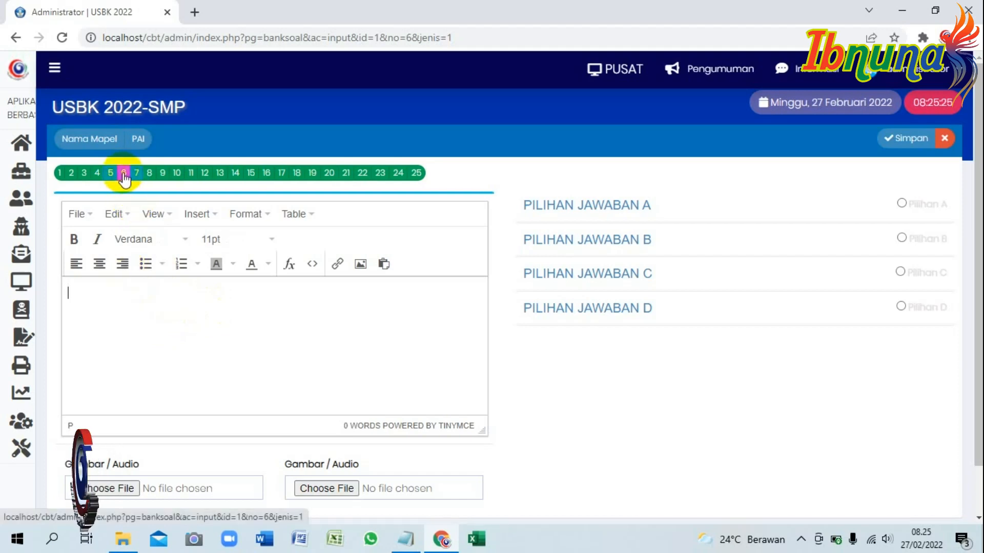
pyautogui.click(122, 538)
pyautogui.click(219, 155)
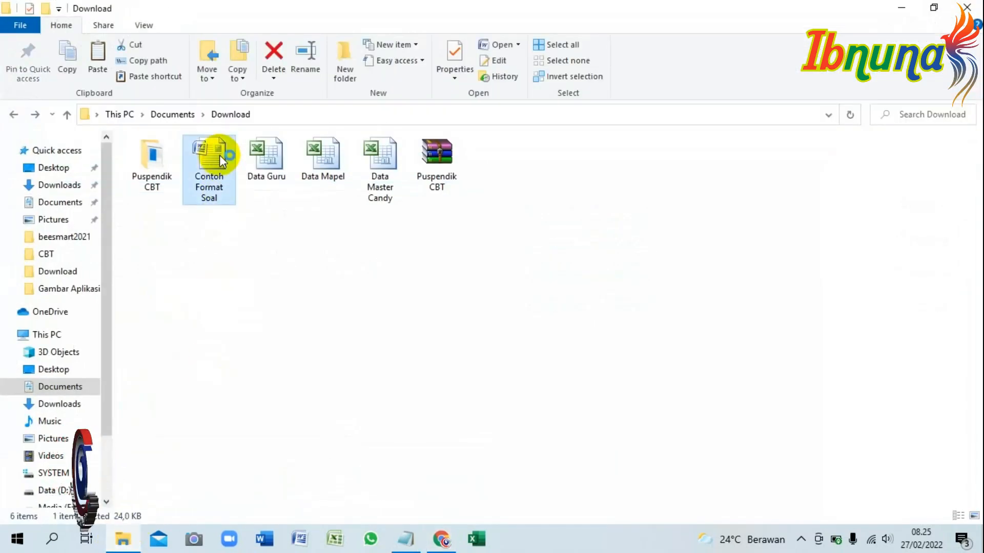
pyautogui.doubleClick(219, 154)
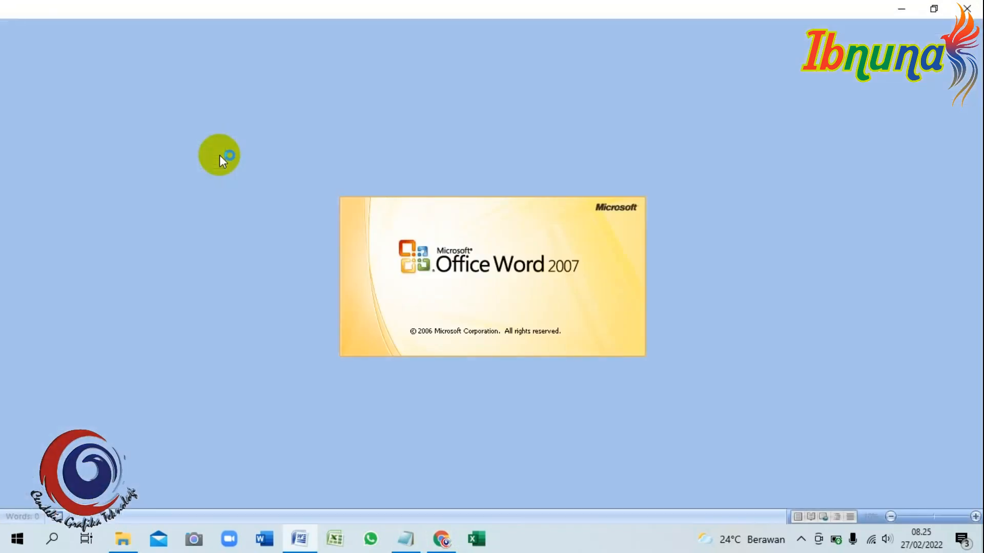
pyautogui.scroll(-15, 445, 235)
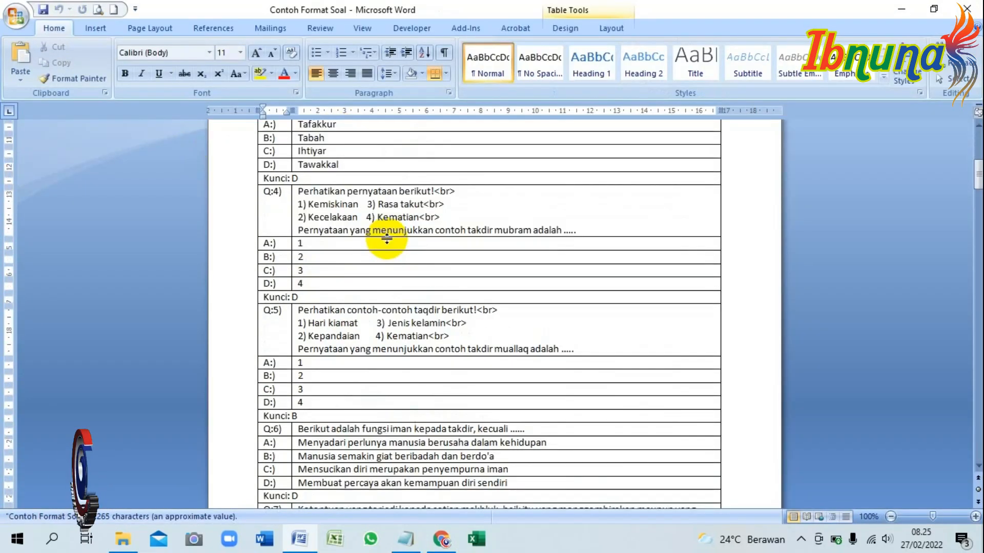
pyautogui.scroll(-5, 341, 261)
pyautogui.moveTo(296, 186); pyautogui.dragTo(523, 186)
pyautogui.hotkey('ctrl', 'c')
pyautogui.click(441, 539)
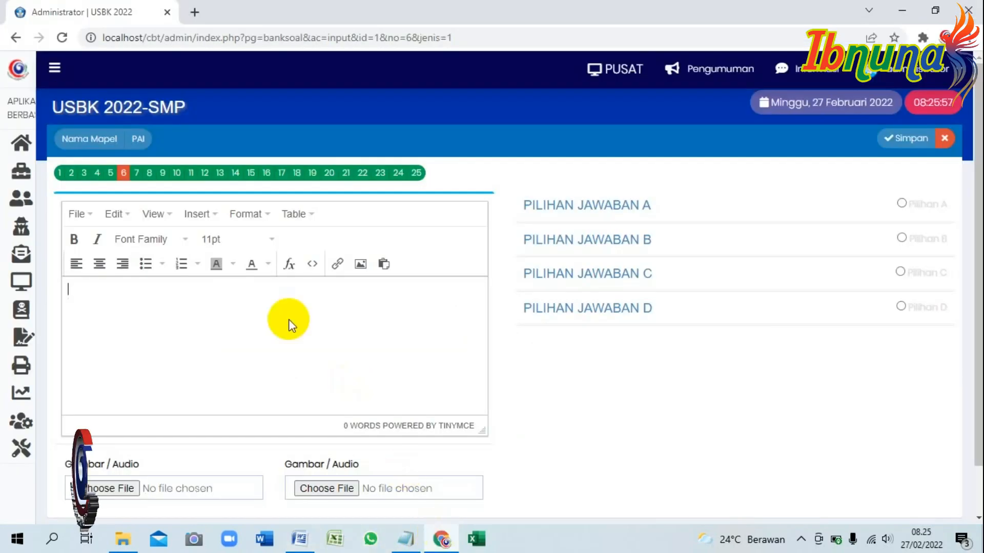
pyautogui.hotkey('ctrl', 'v')
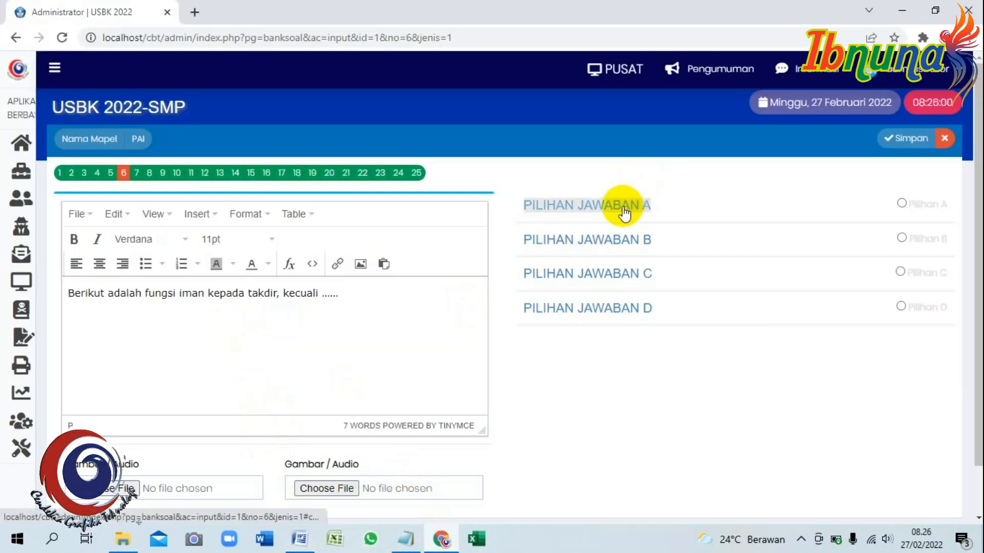
# Copy answer choices A and B of question 6 from the Word document into the editor.
pyautogui.click(623, 209)
pyautogui.click(300, 539)
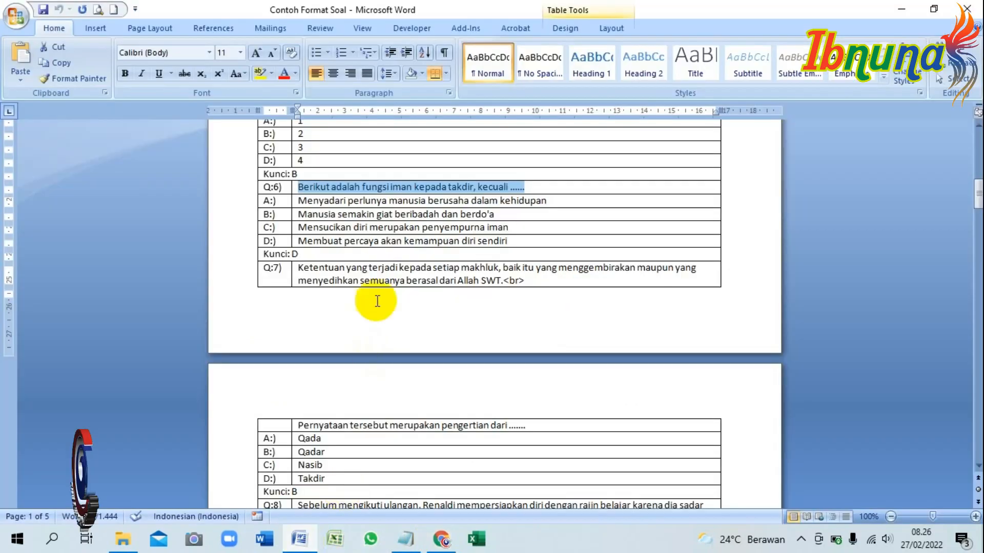
pyautogui.click(292, 201)
pyautogui.hotkey('ctrl', 'c')
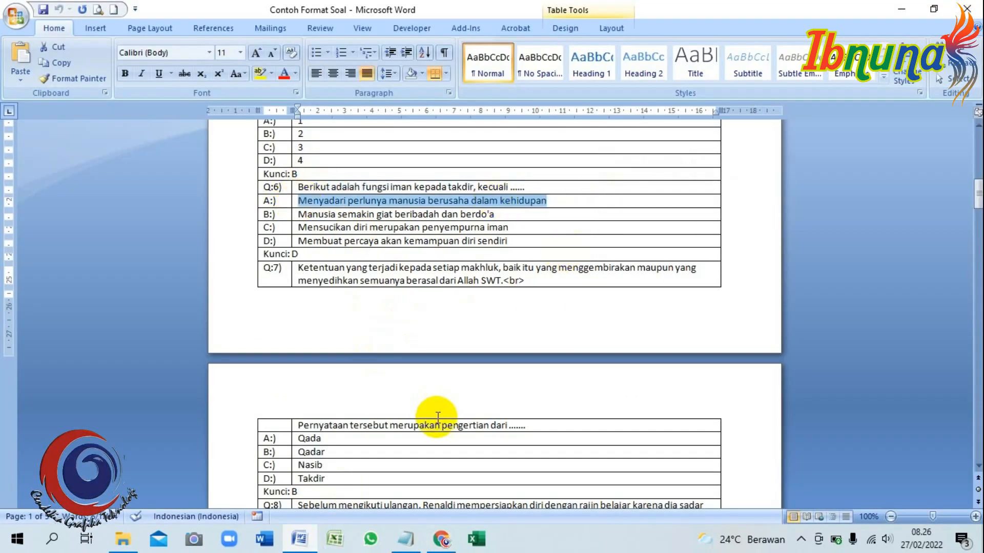
pyautogui.click(440, 539)
pyautogui.click(583, 339)
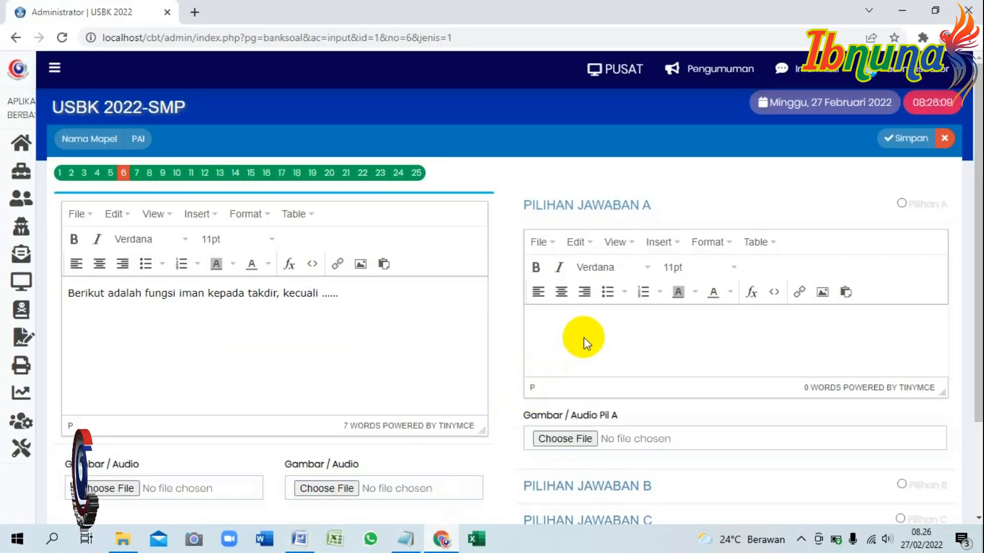
pyautogui.hotkey('ctrl', 'v')
pyautogui.scroll(-2, 589, 358)
pyautogui.click(581, 411)
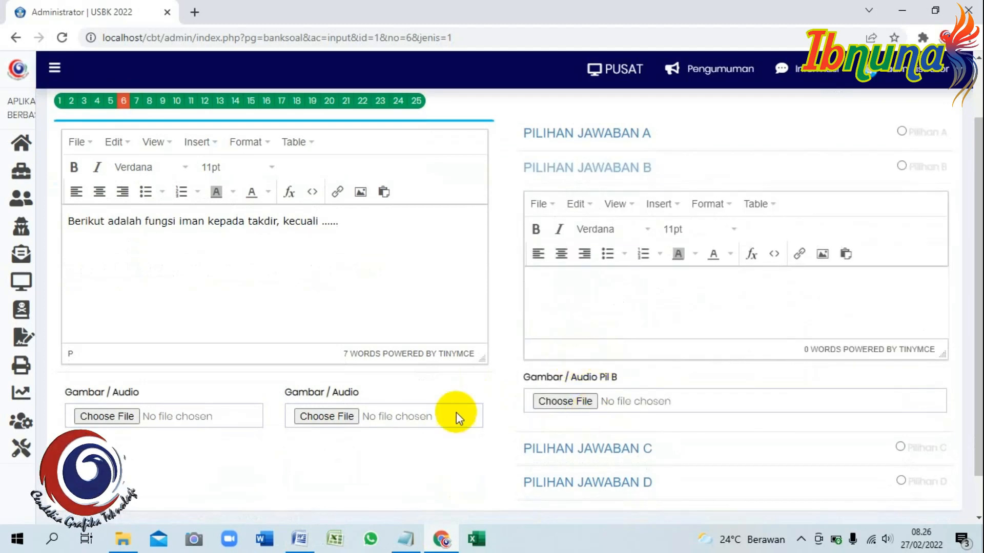
pyautogui.click(300, 538)
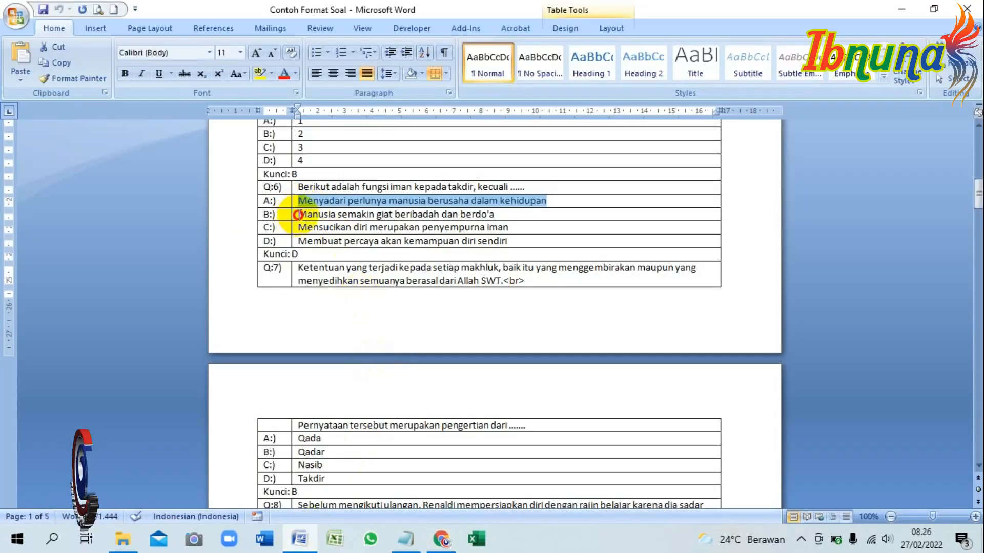
pyautogui.moveTo(297, 214); pyautogui.dragTo(501, 213)
pyautogui.hotkey('ctrl', 'c')
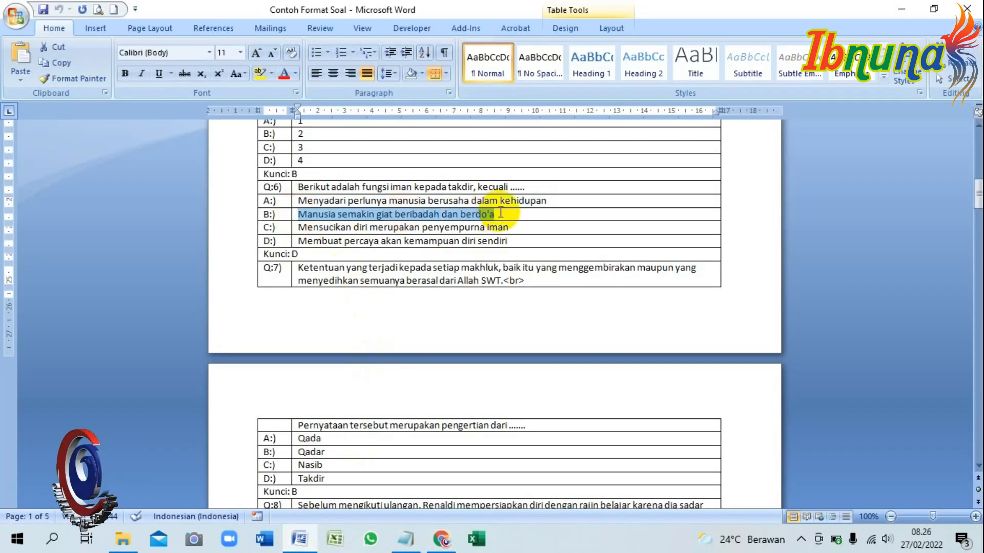
pyautogui.click(439, 546)
pyautogui.click(637, 303)
pyautogui.hotkey('ctrl', 'v')
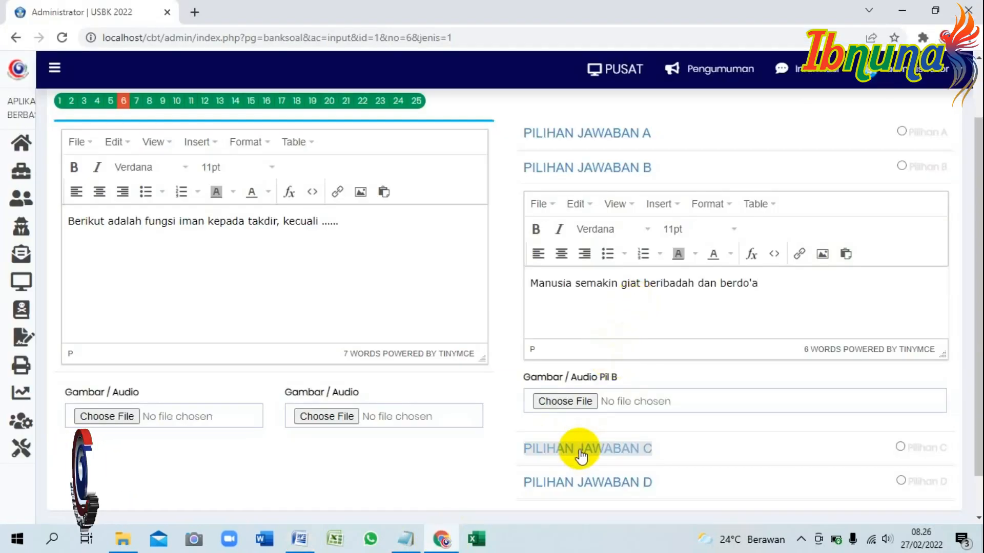
# Copy answer choices C and D of question 6 from Word into their editors.
pyautogui.click(581, 450)
pyautogui.click(313, 531)
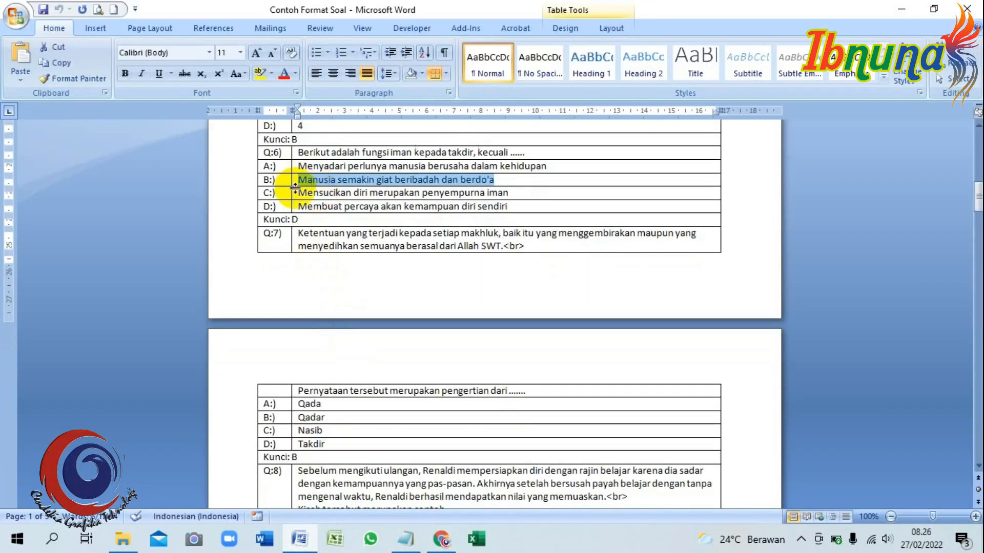
pyautogui.moveTo(299, 194); pyautogui.dragTo(501, 191)
pyautogui.hotkey('ctrl', 'c')
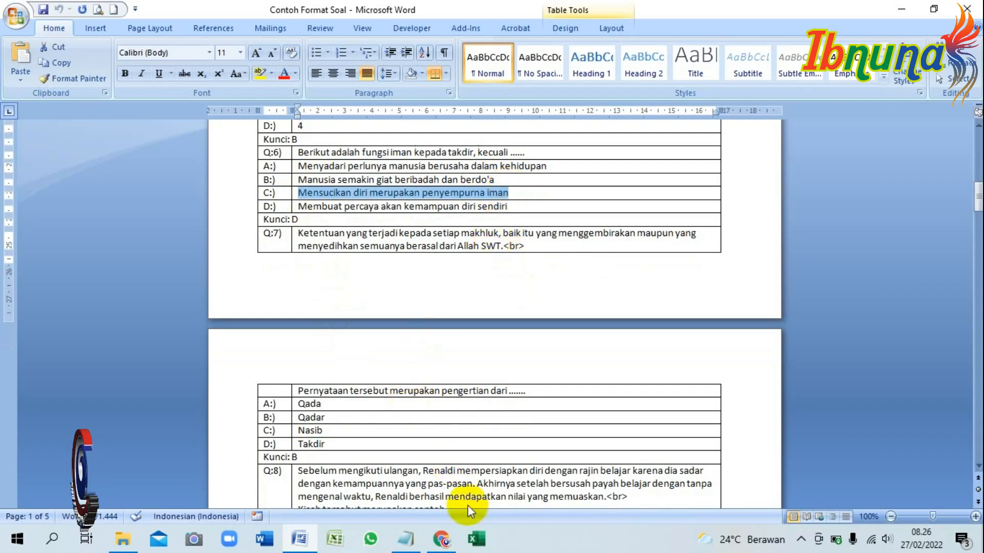
pyautogui.click(441, 539)
pyautogui.hotkey('ctrl', 'v')
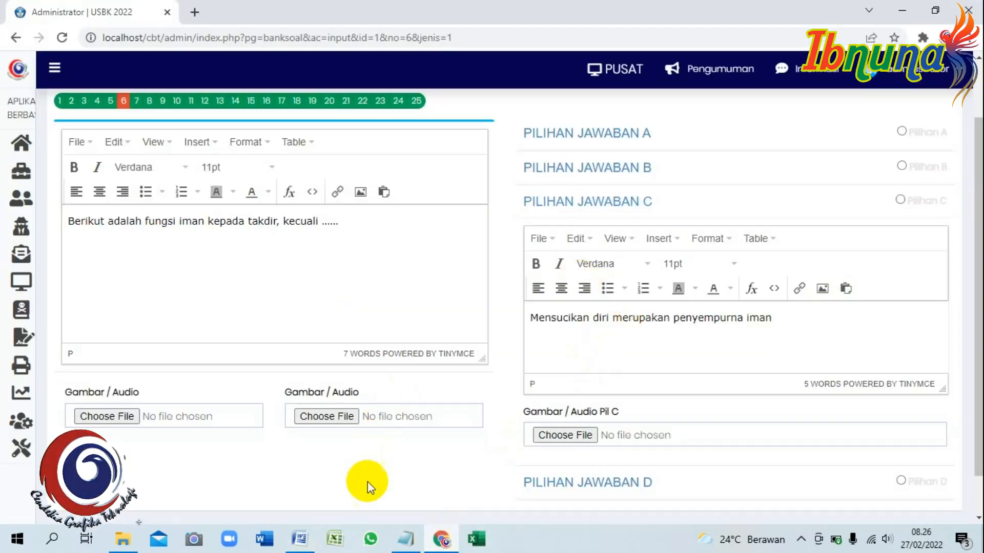
pyautogui.click(299, 539)
pyautogui.moveTo(297, 206); pyautogui.dragTo(487, 205)
pyautogui.hotkey('ctrl', 'c')
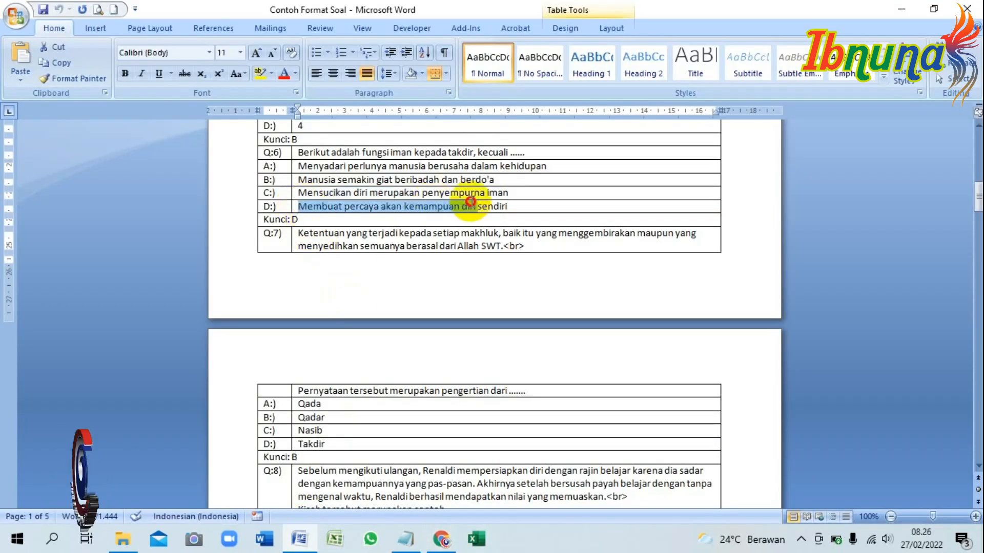
pyautogui.click(441, 539)
pyautogui.scroll(-1, 586, 333)
pyautogui.click(567, 440)
pyautogui.click(608, 312)
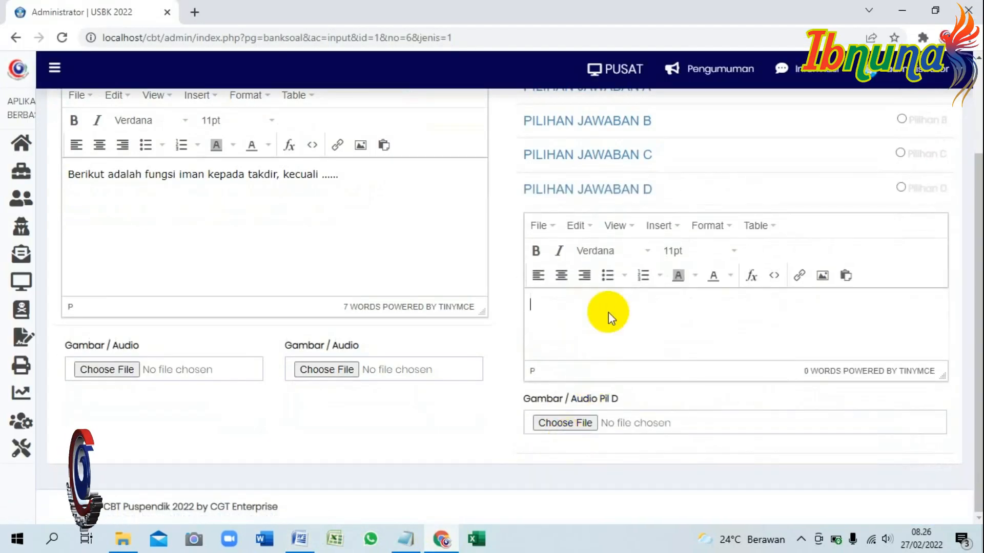
pyautogui.hotkey('ctrl', 'v')
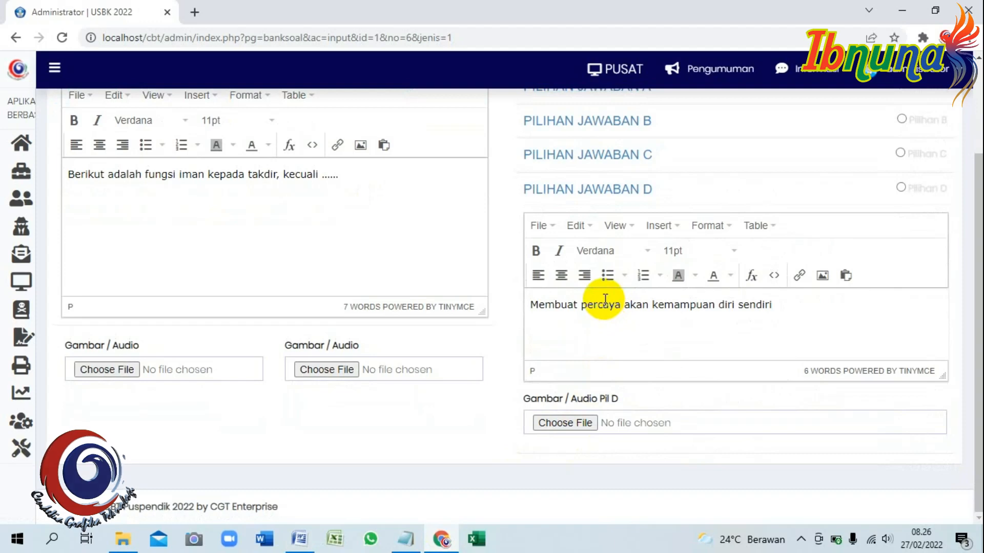
# Mark D as the correct answer, checking the Kunci: D line in Word.
pyautogui.click(614, 190)
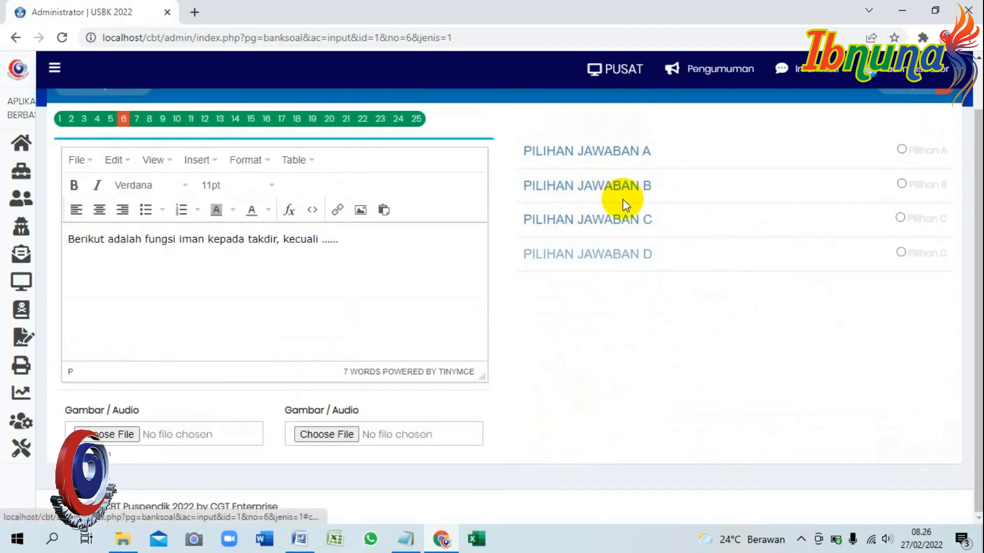
pyautogui.click(900, 252)
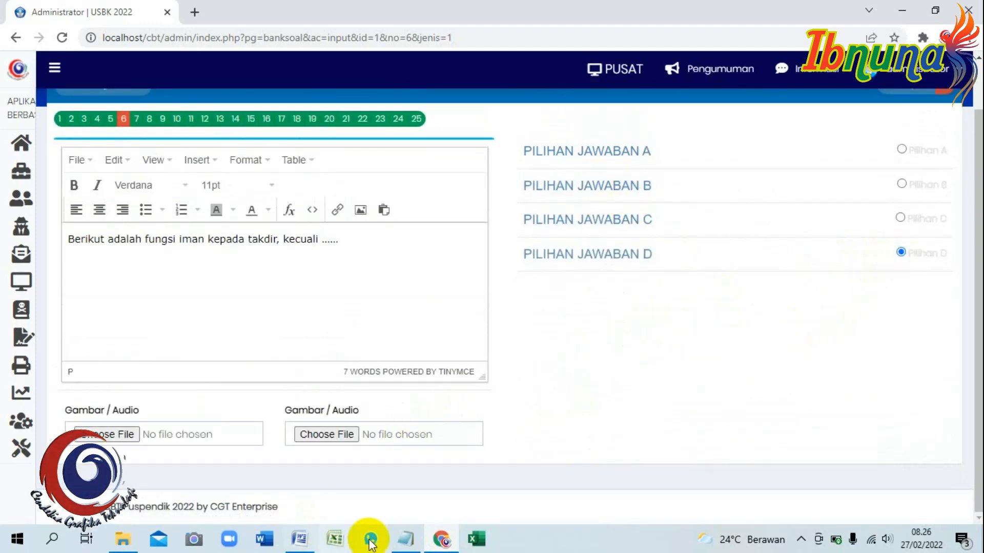
pyautogui.click(302, 539)
pyautogui.moveTo(264, 219); pyautogui.dragTo(309, 219)
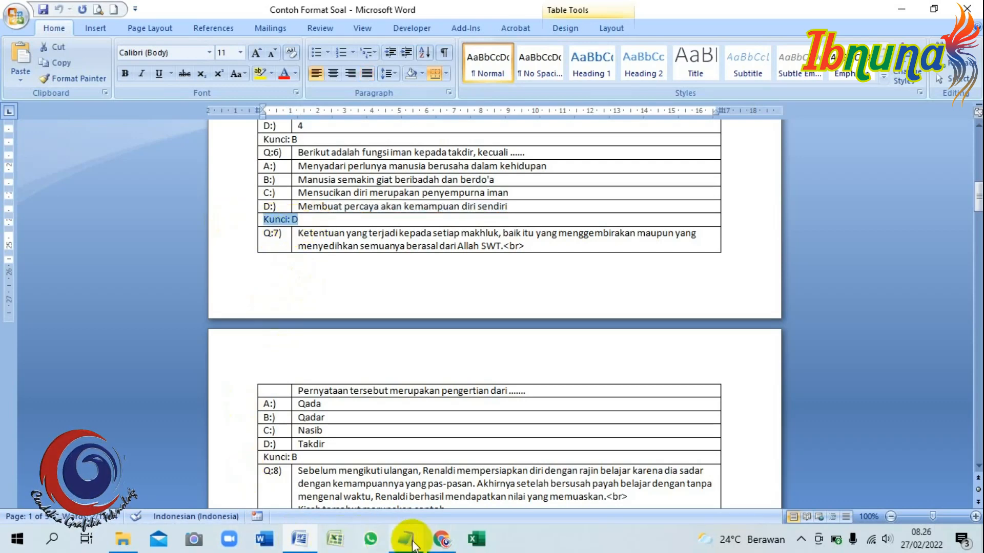
pyautogui.click(441, 538)
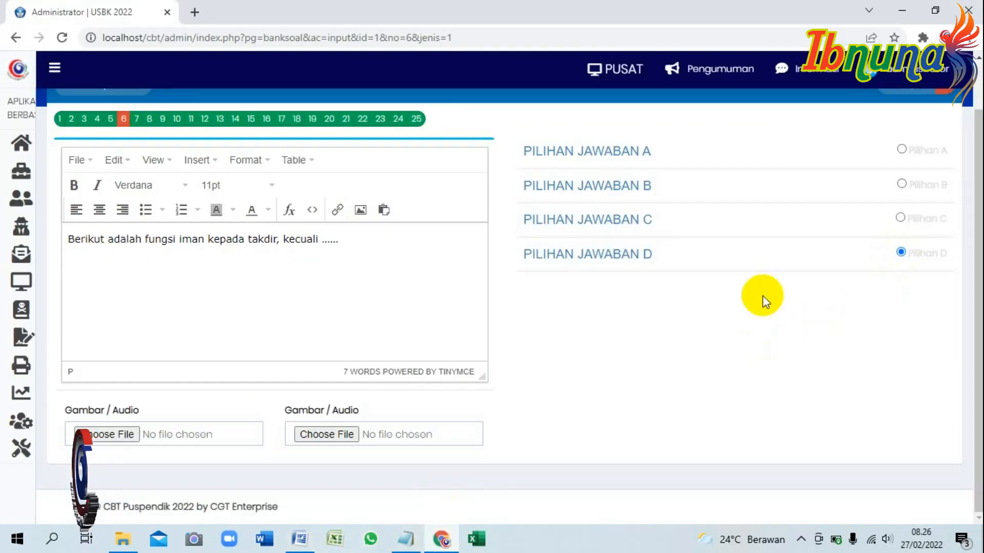
pyautogui.scroll(1, 738, 303)
# Save question 6 and view the PAI bank's questions to confirm answer D.
pyautogui.click(906, 140)
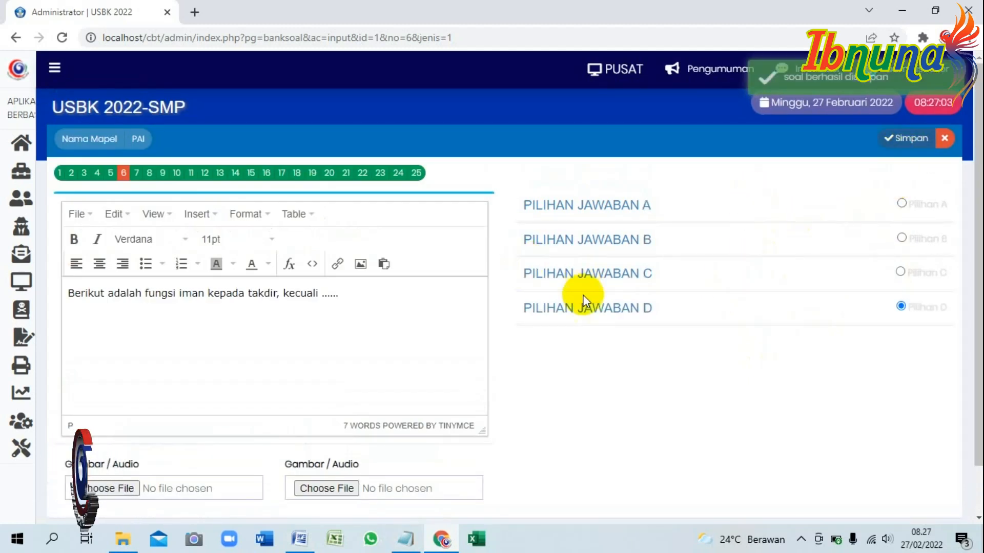
pyautogui.click(82, 285)
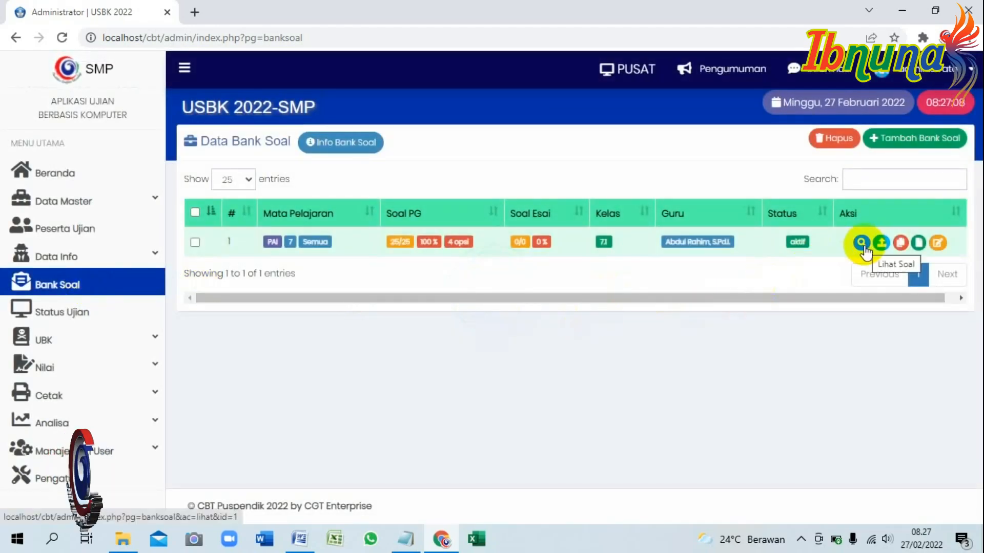
pyautogui.click(862, 243)
pyautogui.scroll(-6, 358, 263)
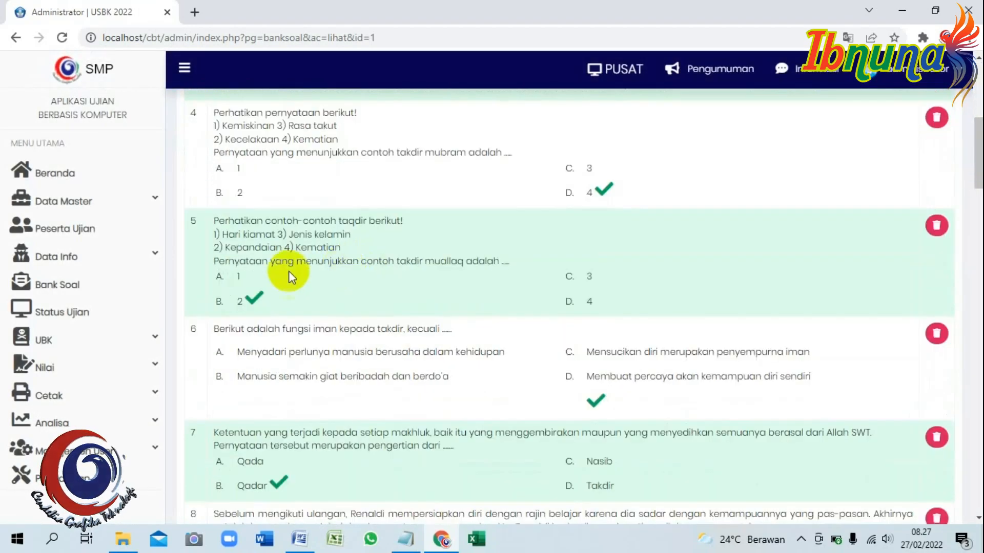
pyautogui.scroll(-2, 288, 272)
pyautogui.scroll(1, 234, 204)
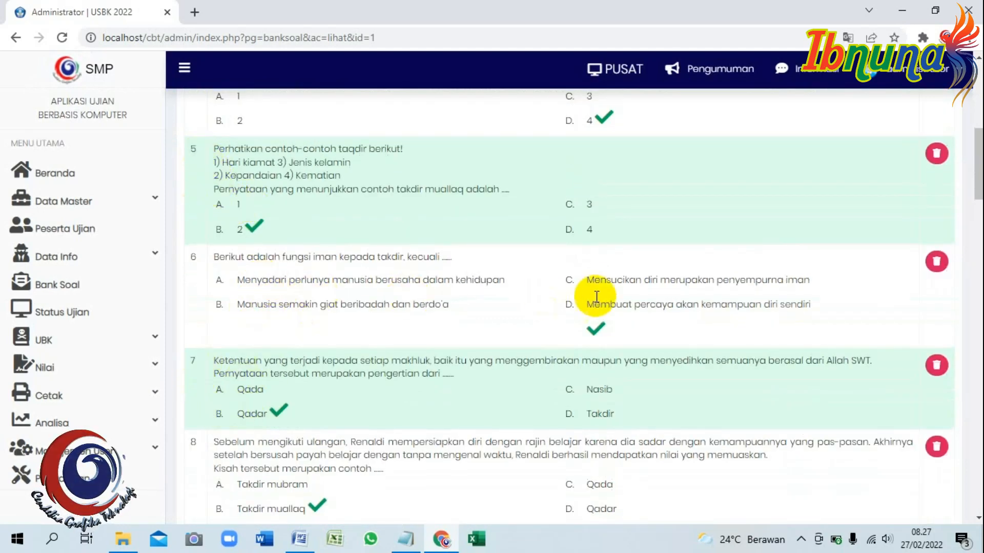
# Replace the notes with the KEENAM step about going through Status Ujian, then open that page.
pyautogui.click(405, 539)
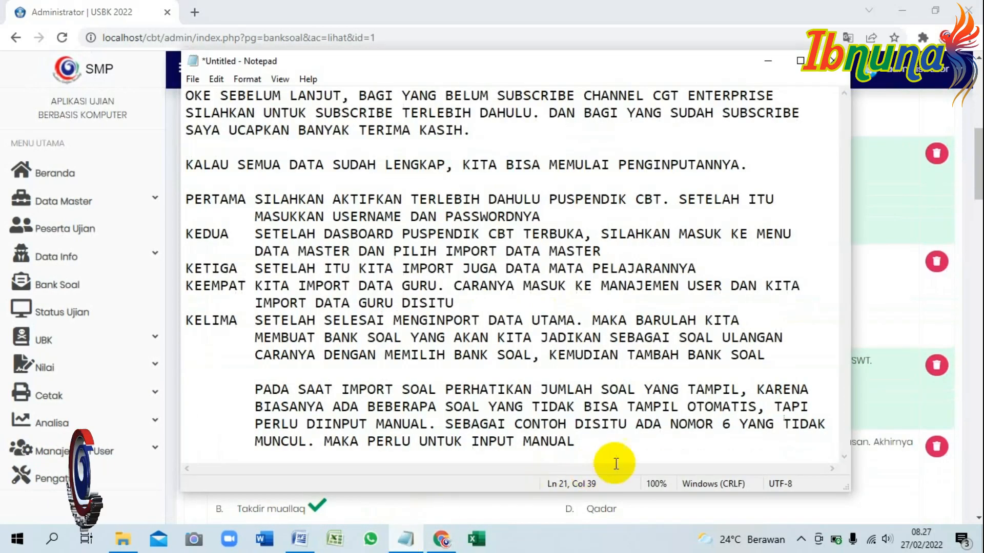
pyautogui.hotkey('ctrl', 'a')
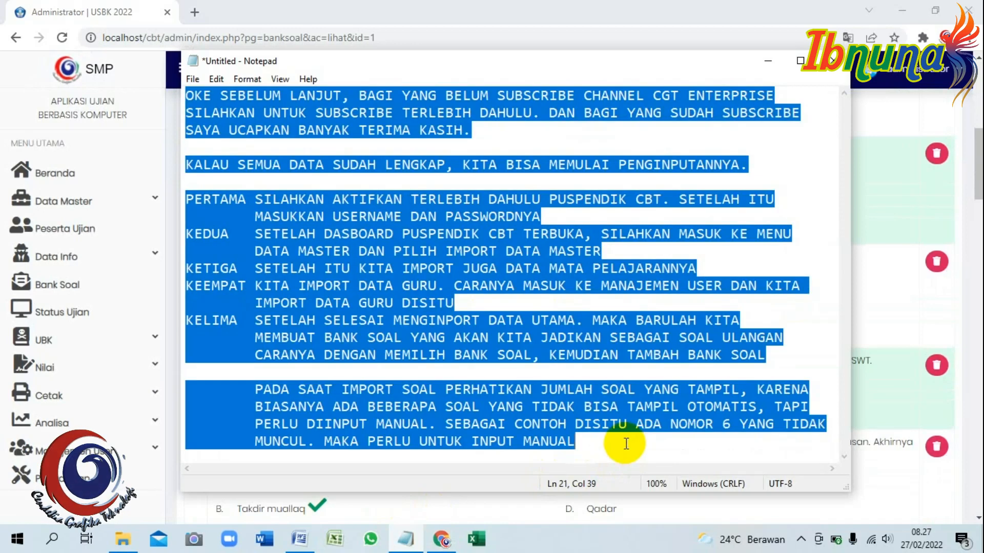
pyautogui.write('KEE')
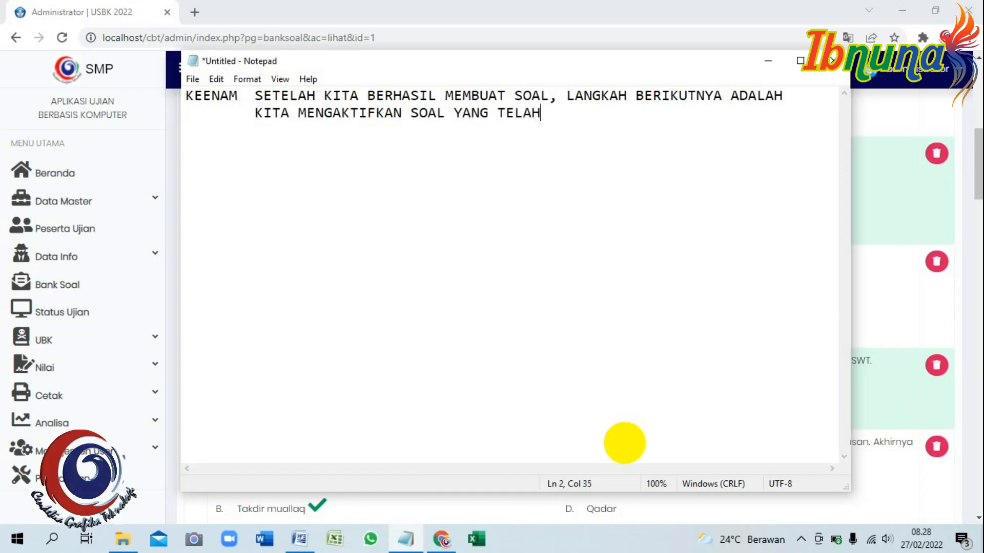
pyautogui.write('KITA BUAT TADI')
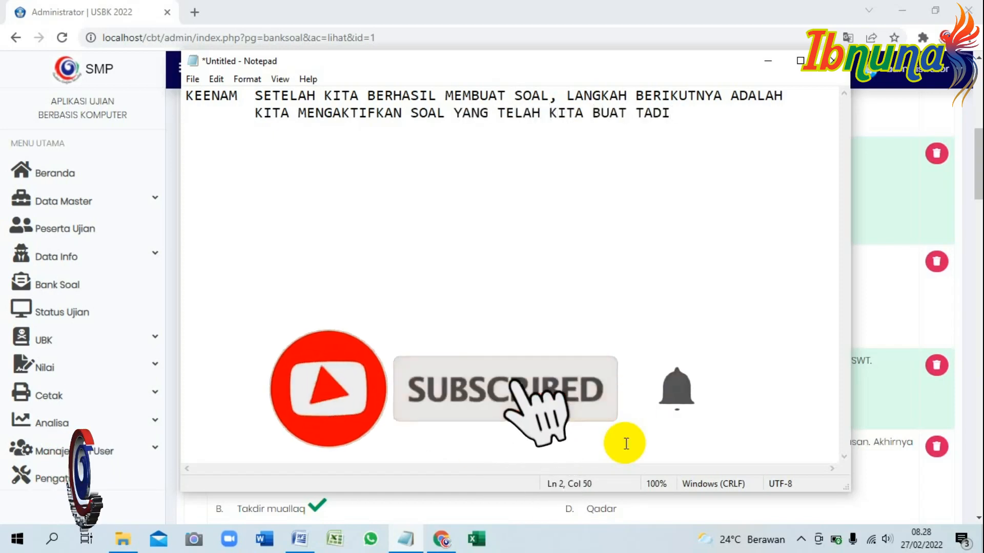
pyautogui.write('. CARANYA DENGAN \t')
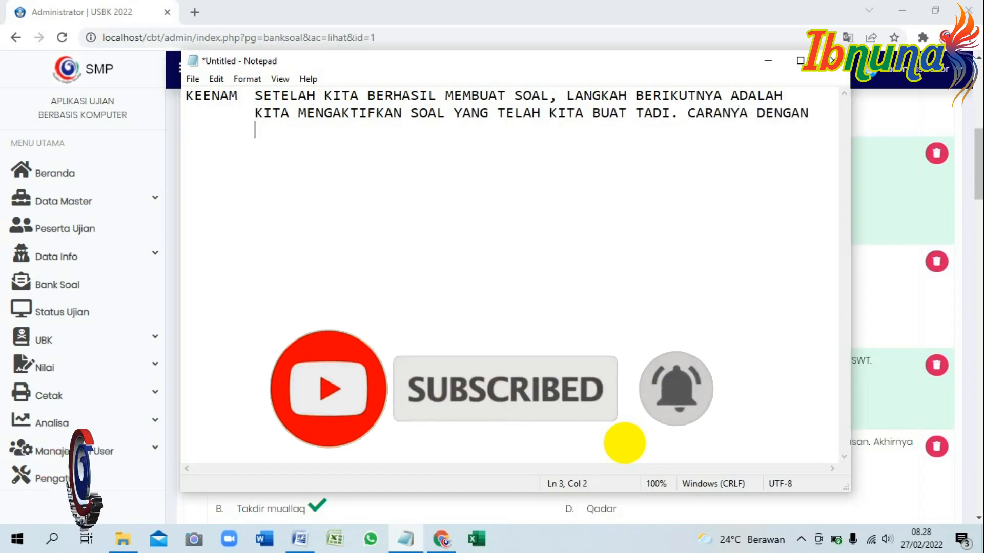
pyautogui.write('MASUK KE MENU STATUS UJIAN')
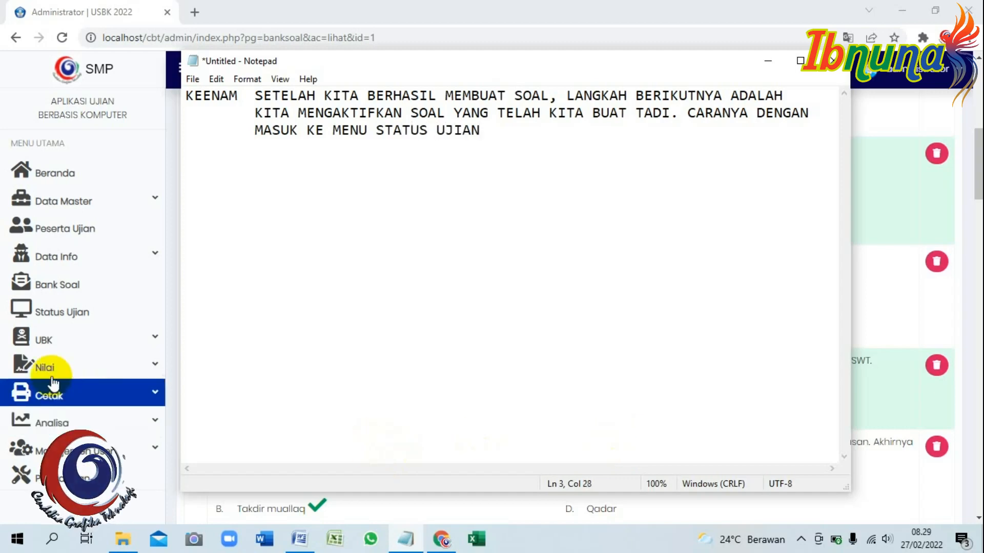
pyautogui.click(77, 312)
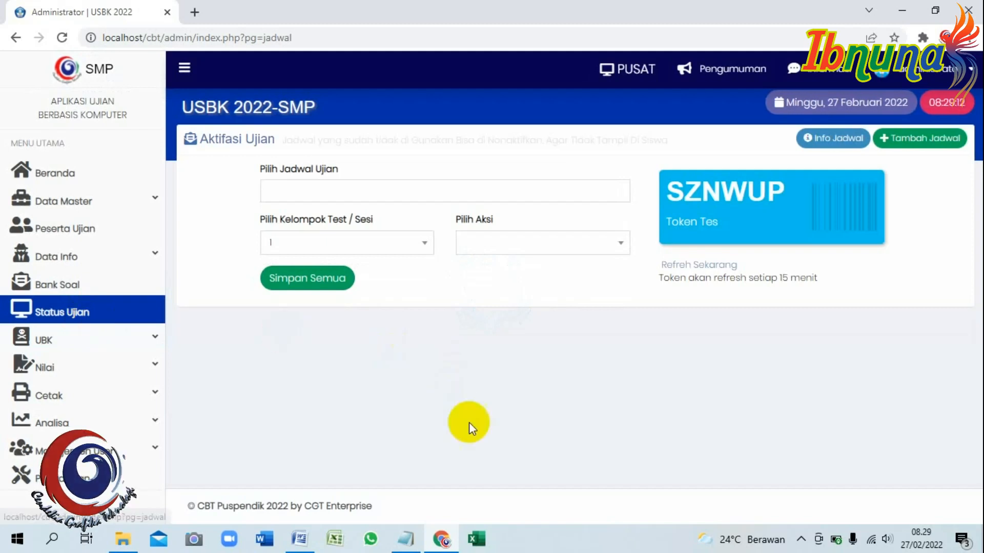
# Add 'KEMUDIAN TAMBAH' to the KEENAM note and return to Aktifasi Ujian.
pyautogui.click(406, 539)
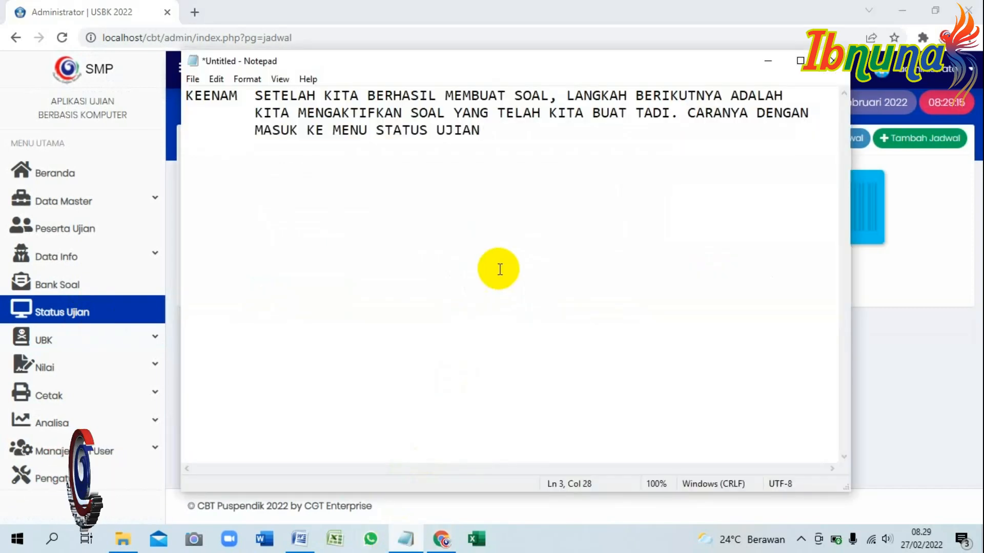
pyautogui.write('KEMUDIA')
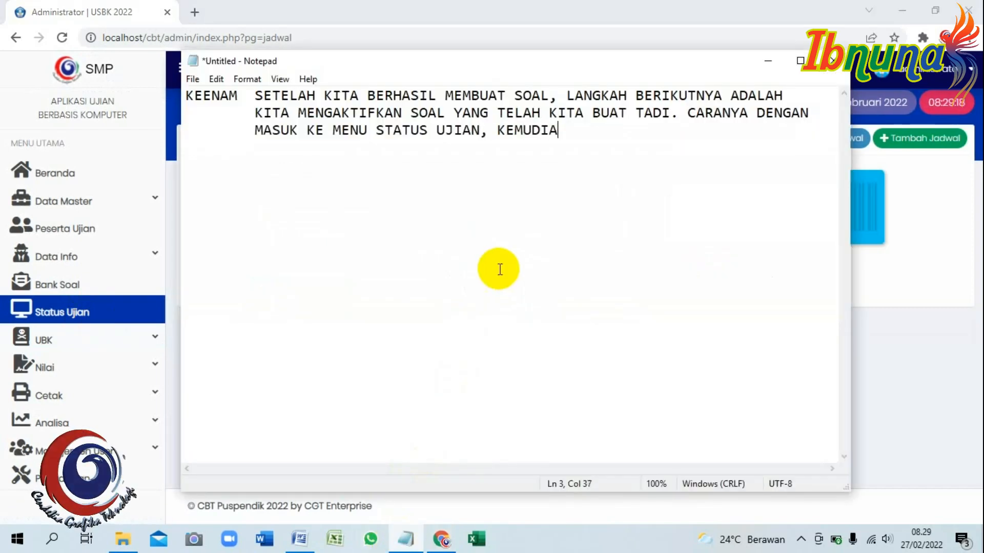
pyautogui.write('N TAMBAH JADWAL')
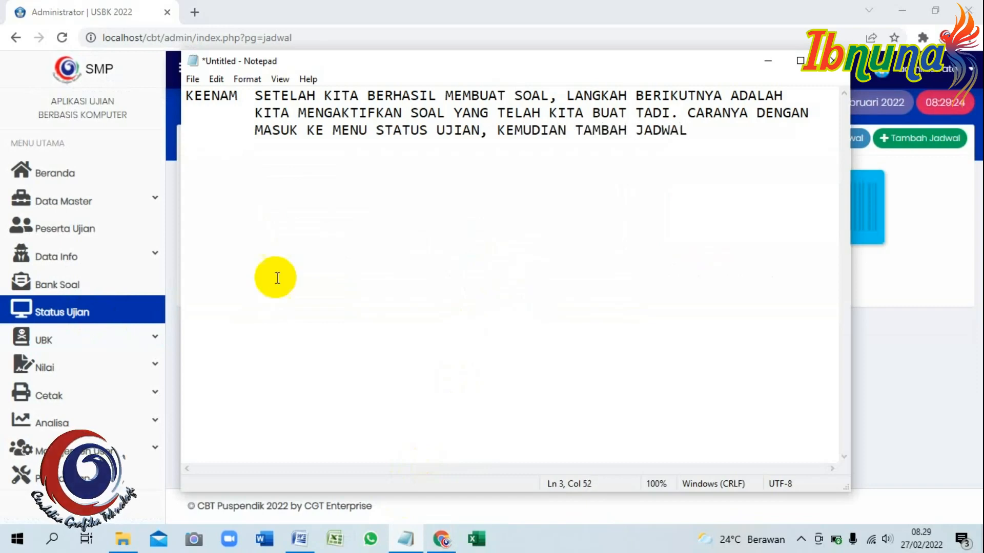
pyautogui.click(36, 313)
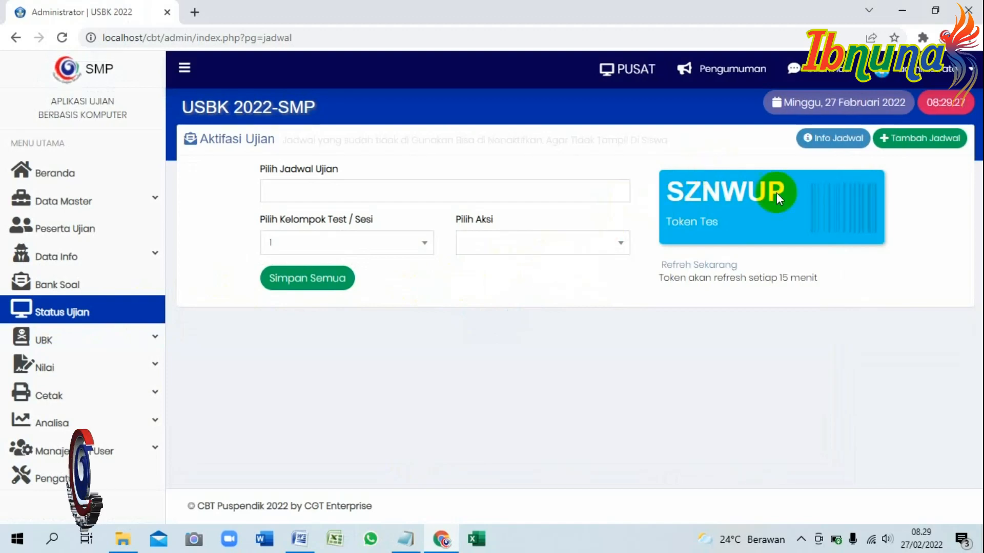
# Check the Tambah Jadwal form's Nama Jenis Ujian list, showing only US - Ujian Sekolah, then close it.
pyautogui.click(917, 138)
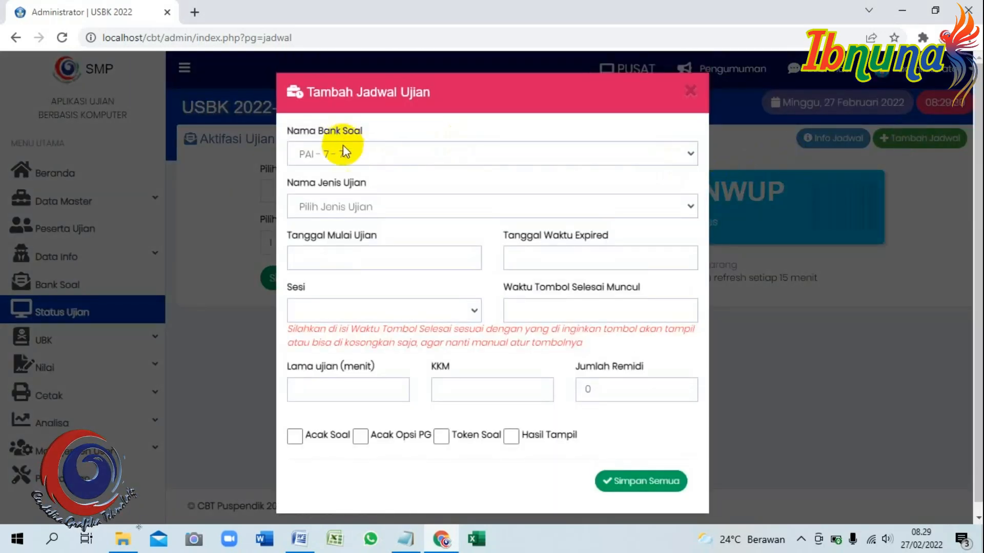
pyautogui.click(542, 158)
pyautogui.click(407, 205)
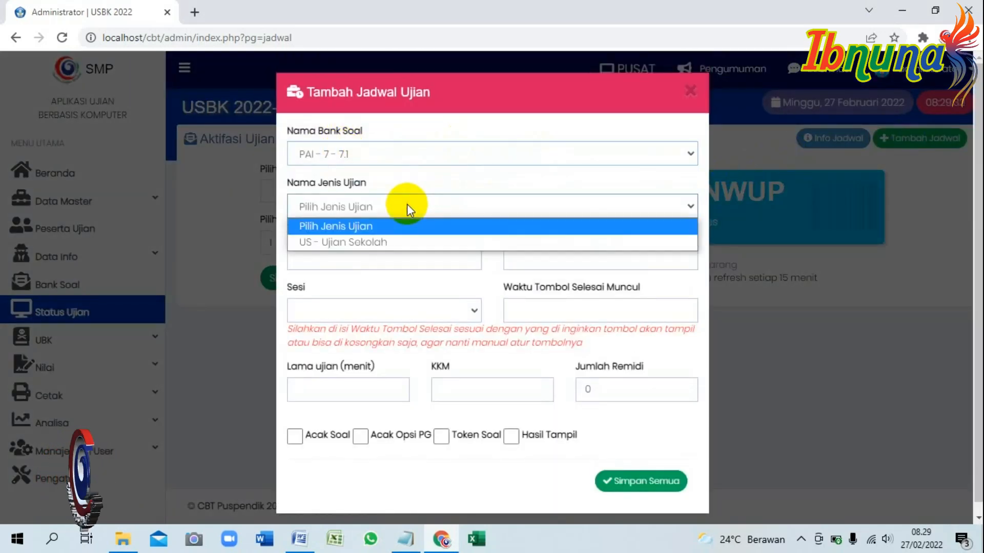
pyautogui.click(407, 204)
pyautogui.click(407, 204)
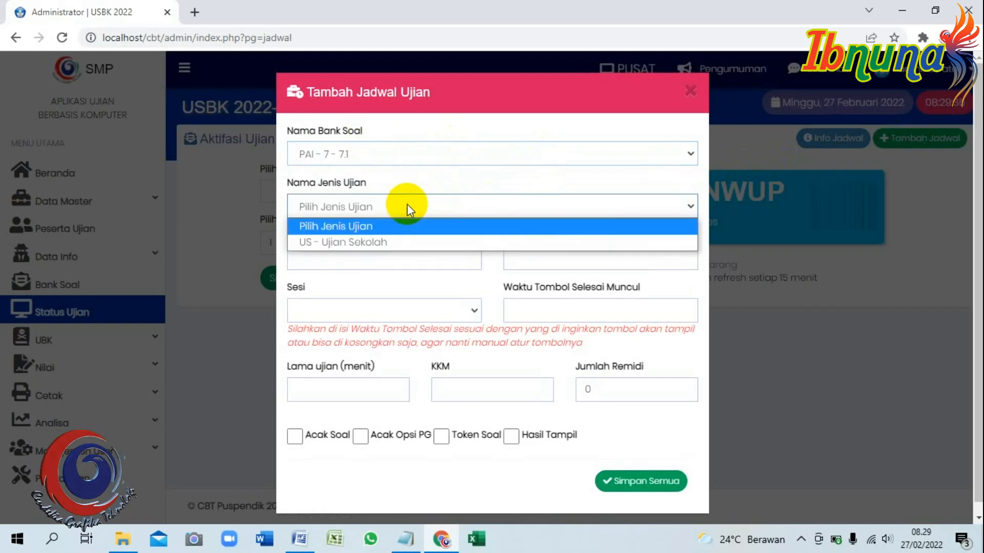
pyautogui.click(503, 169)
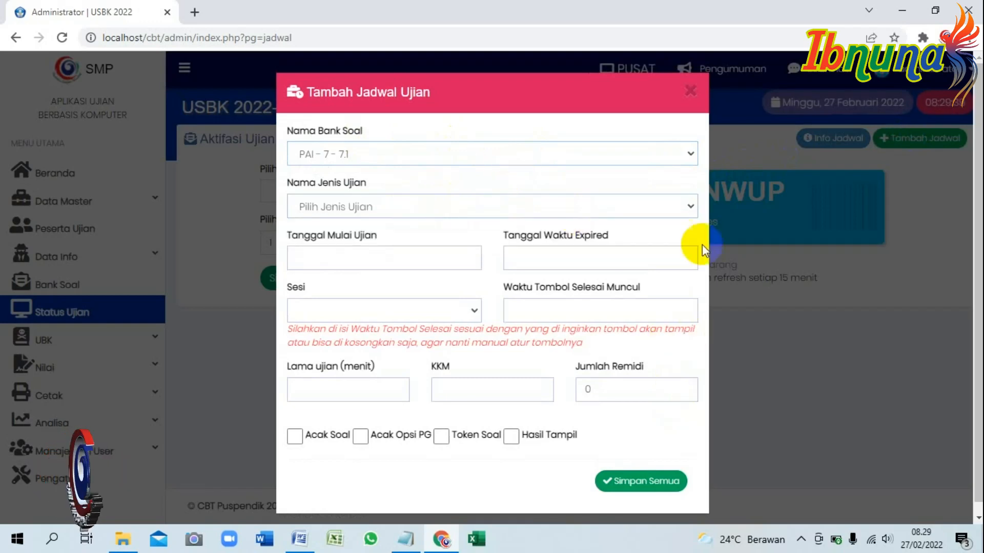
pyautogui.click(693, 95)
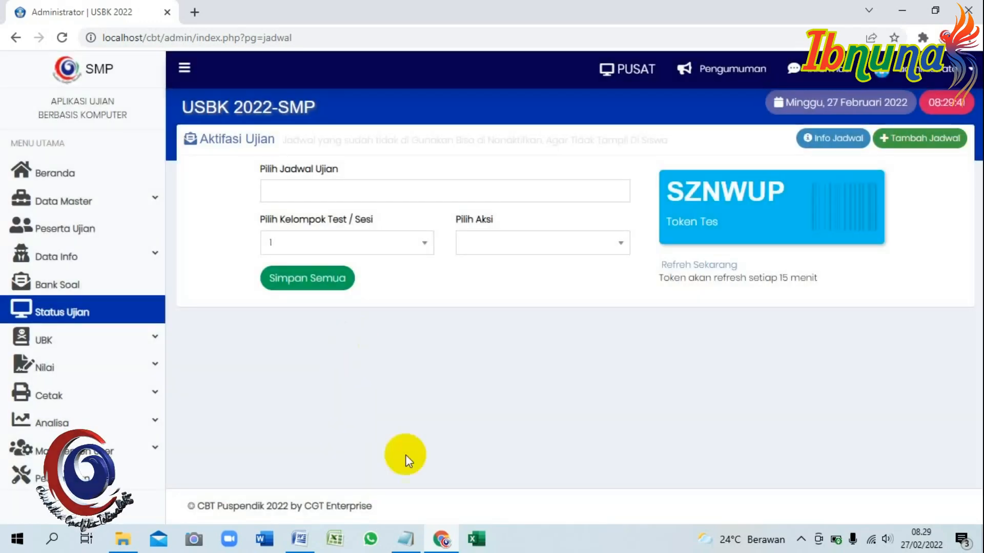
# Note that the missing assessment type must first be created via Data Master.
pyautogui.click(408, 542)
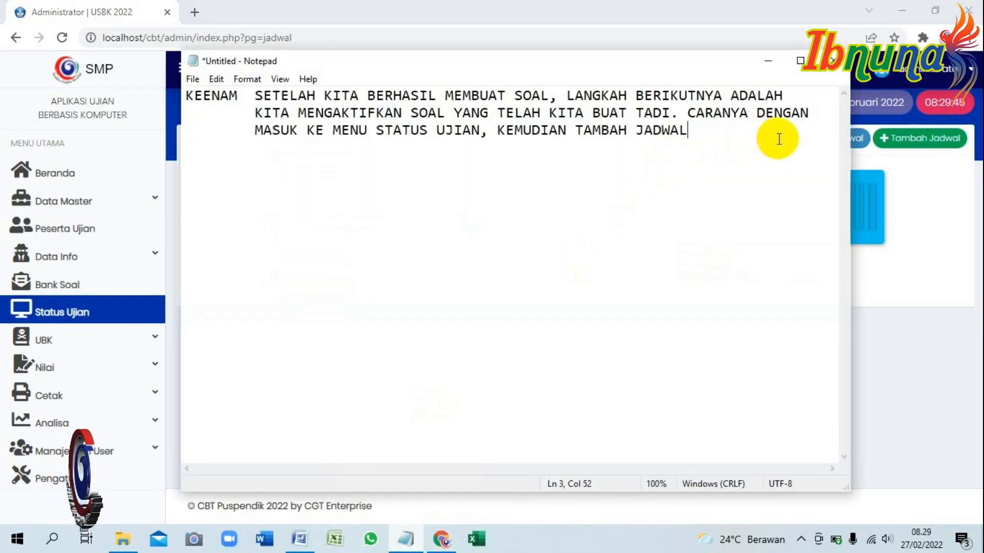
pyautogui.write('OH YA KARENA NAMA J')
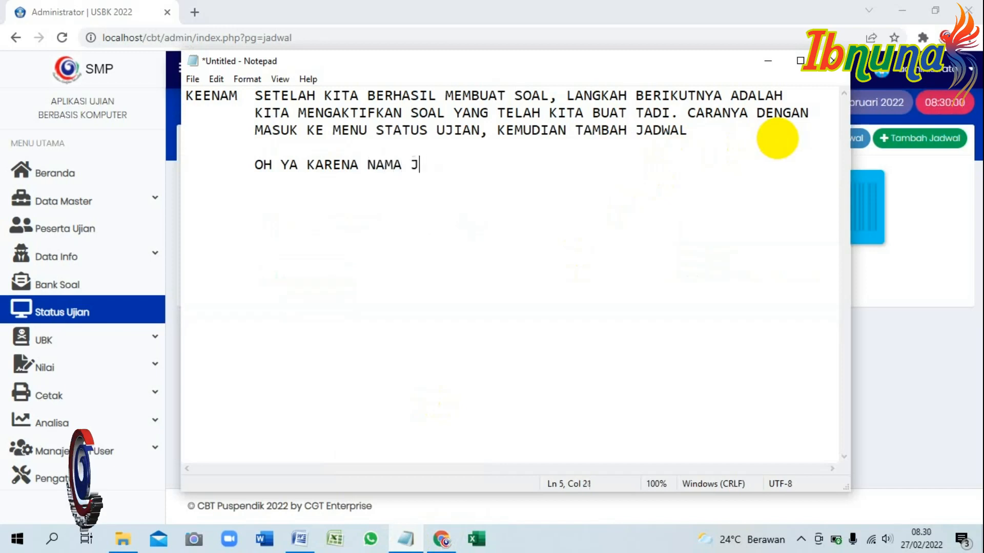
pyautogui.write('ENIS PENILAIAN ')
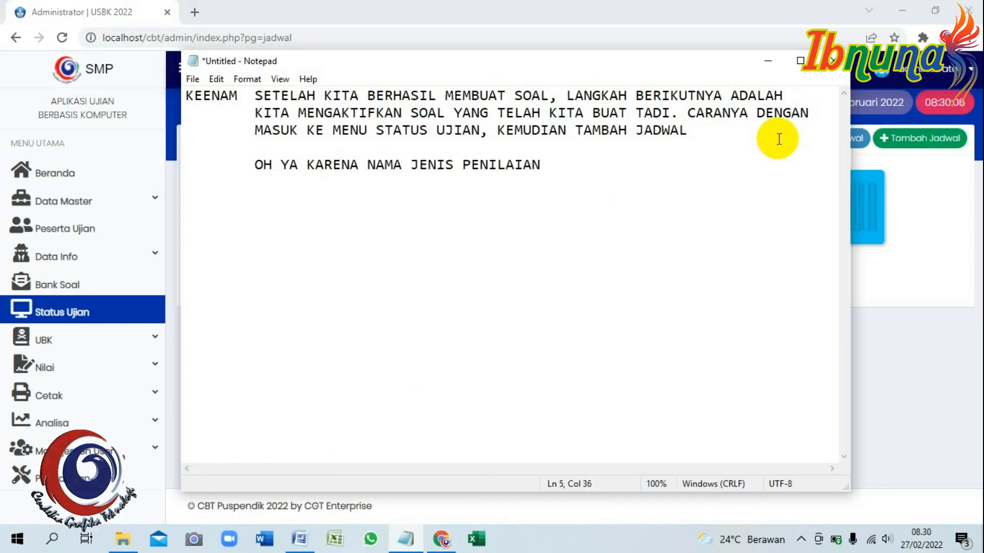
pyautogui.write('BELUM MUNCUL, MAKA')
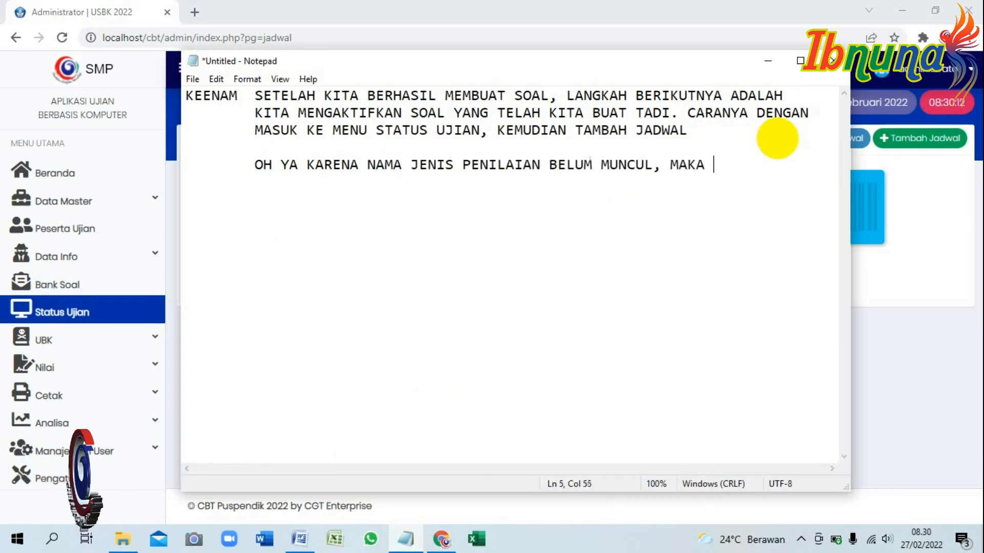
pyautogui.write(' KITA BUAT')
pyautogui.press('Return')
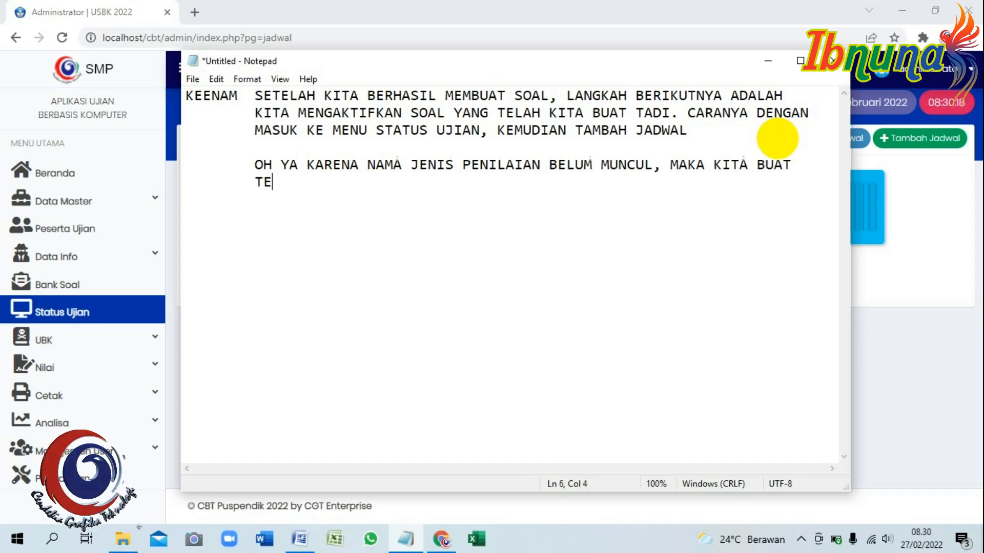
pyautogui.press('Tab')
pyautogui.write('TERLEBIH DAHULU. CARANYA ')
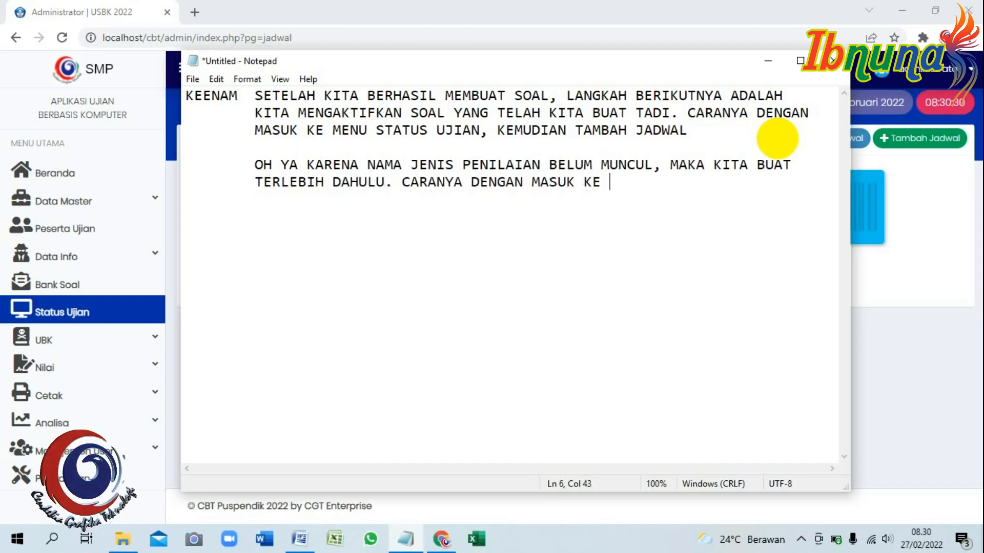
pyautogui.write('DENGAN MASUK KE DATA MASTER')
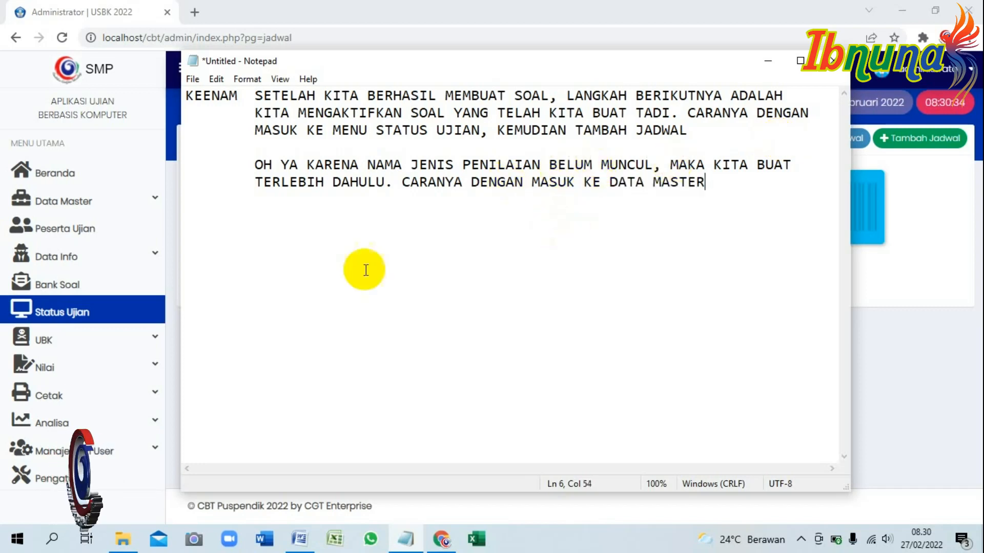
pyautogui.click(97, 200)
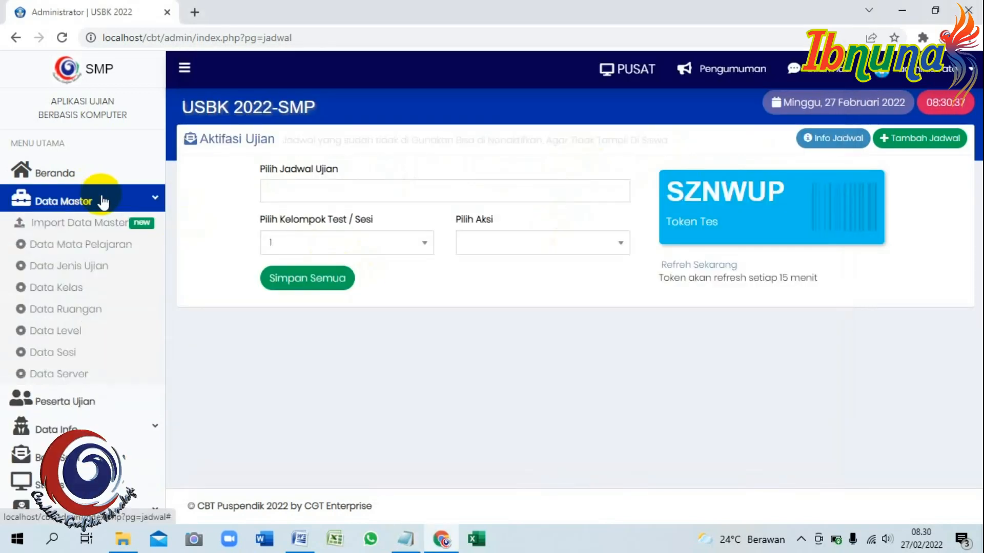
# Open the Data Jenis Ujian list of exam types.
pyautogui.click(406, 539)
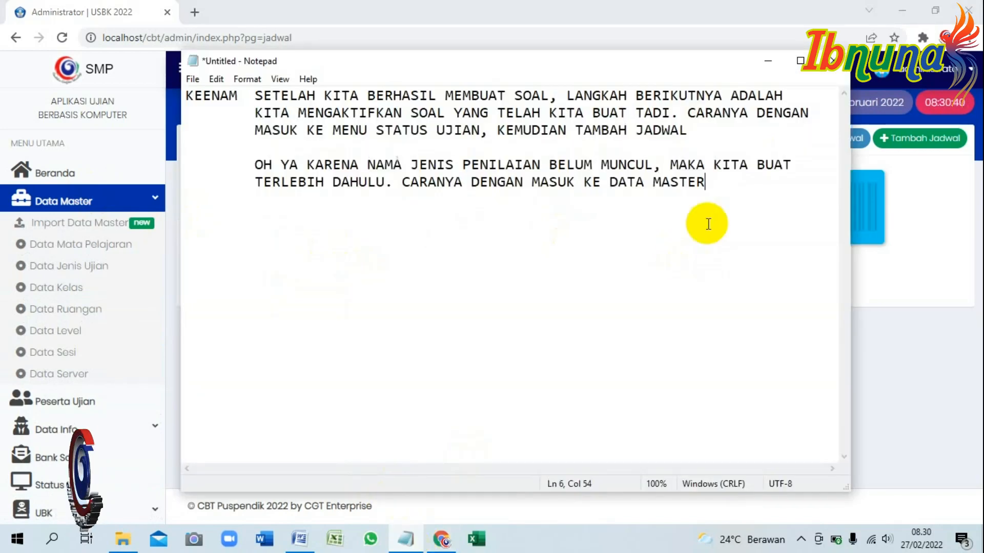
pyautogui.write('JIAN')
pyautogui.click(33, 265)
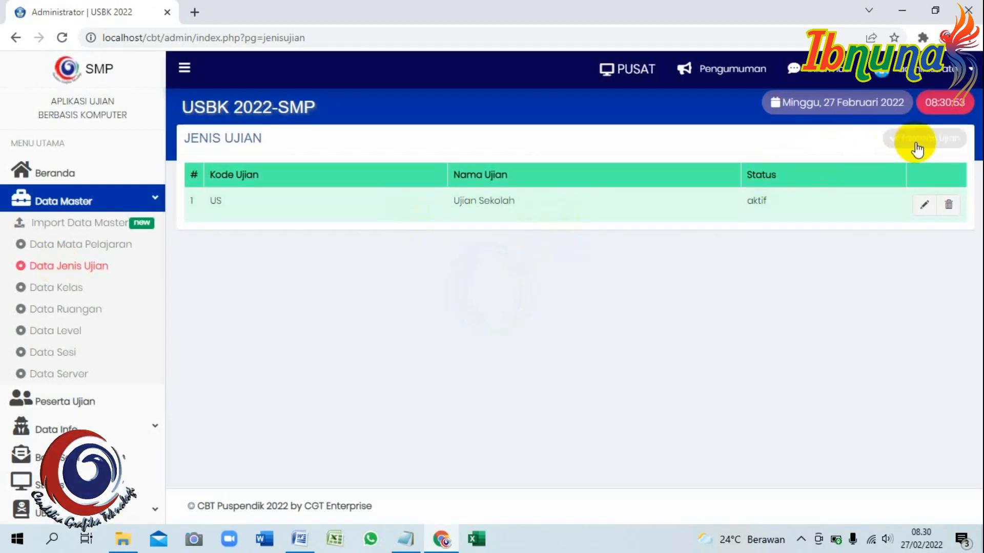
# Add exam type PH named Penilaian Harian and save it.
pyautogui.click(936, 147)
pyautogui.click(410, 160)
pyautogui.click(301, 193)
pyautogui.click(343, 208)
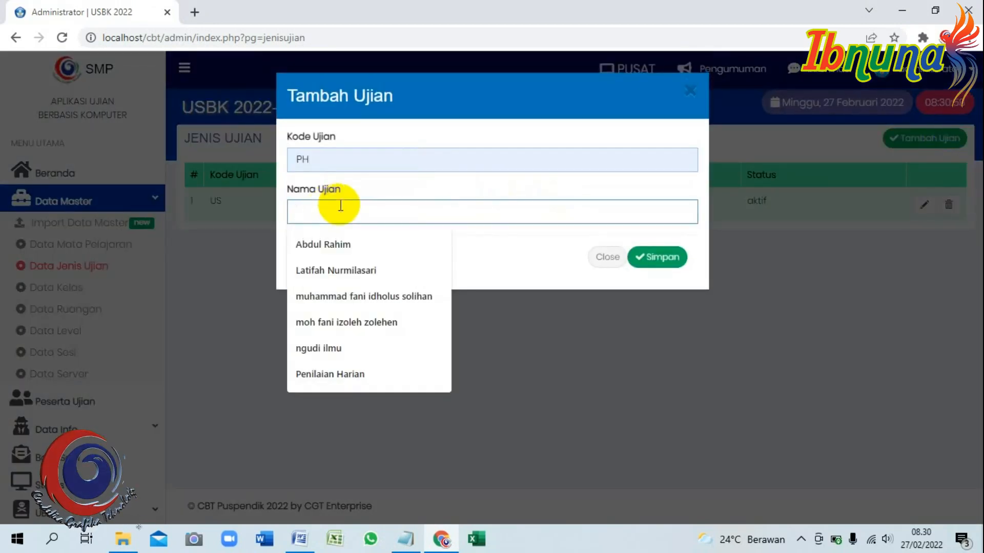
pyautogui.write('pE')
pyautogui.press('BackSpace')
pyautogui.press('BackSpace')
pyautogui.write('P')
pyautogui.click(361, 296)
pyautogui.click(656, 256)
# Add exam type PTS named Penilaian Tengah Semester and save it.
pyautogui.click(930, 139)
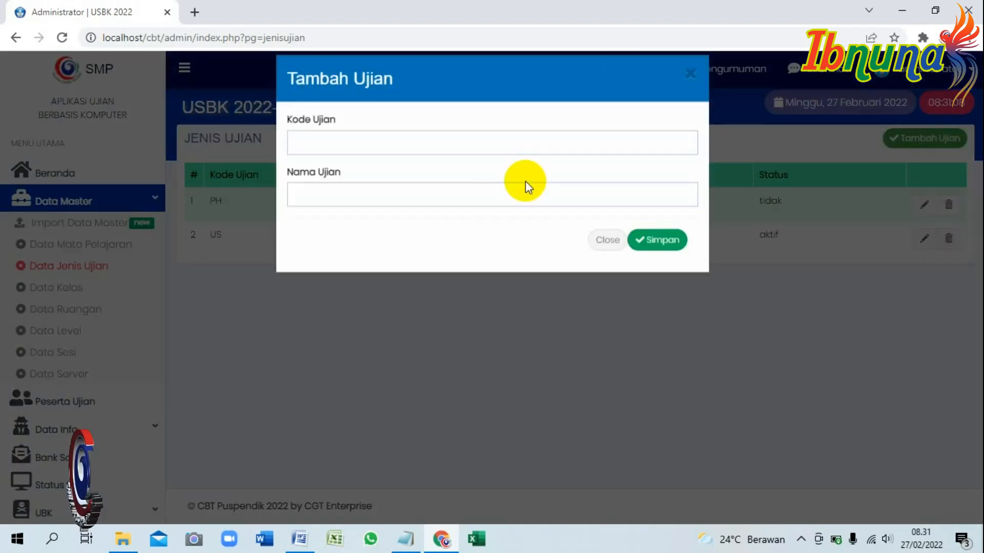
pyautogui.click(323, 158)
pyautogui.click(338, 214)
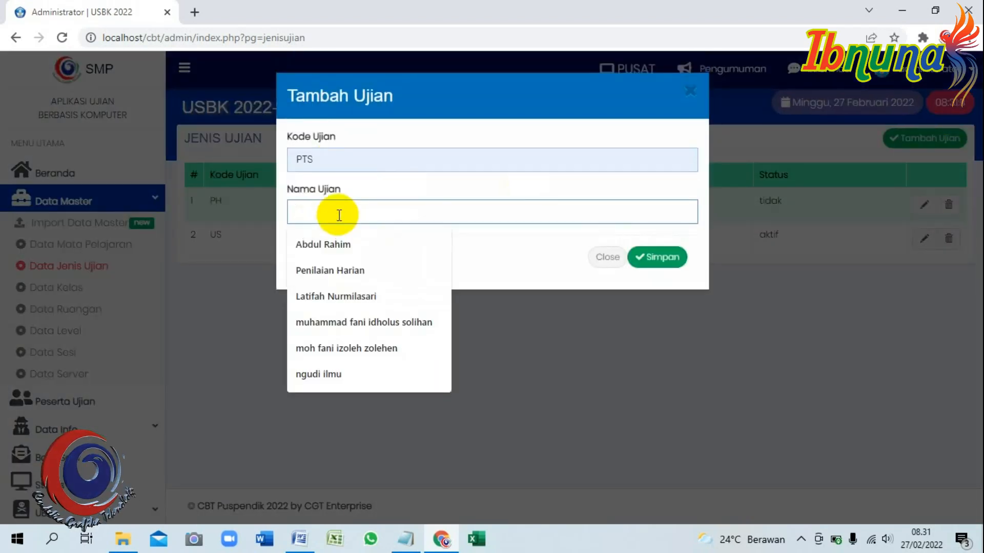
pyautogui.write('Peniala')
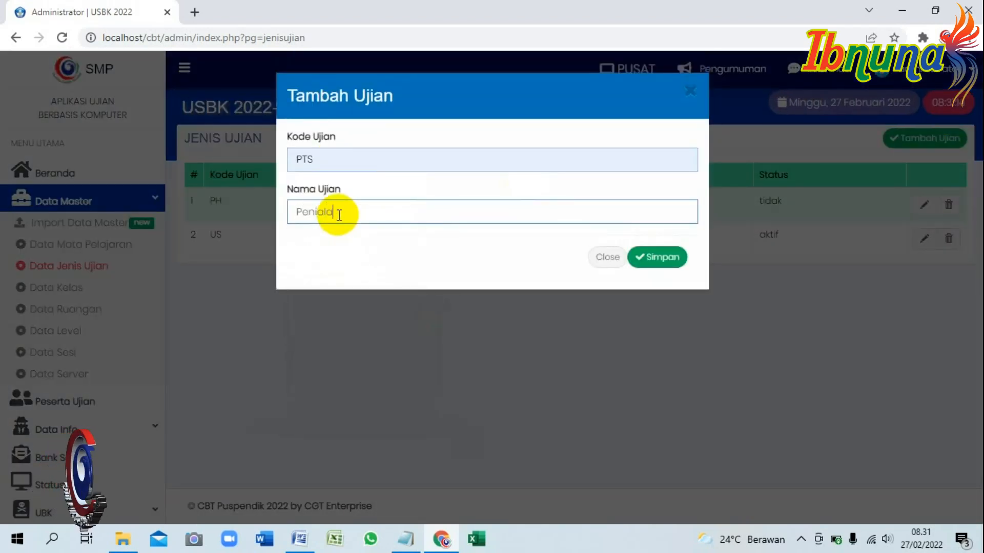
pyautogui.press('BackSpace')
pyautogui.press('BackSpace')
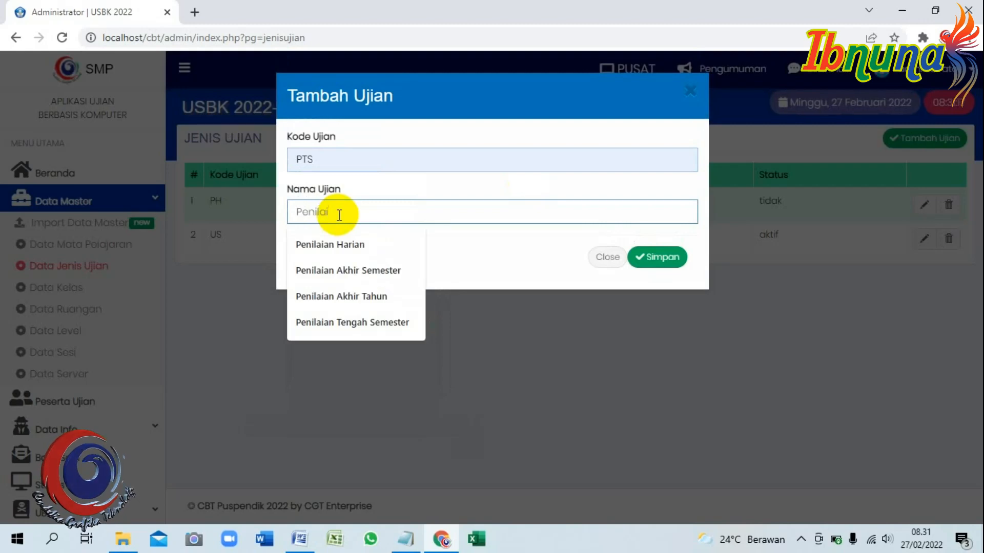
pyautogui.write('lai')
pyautogui.click(374, 322)
pyautogui.click(665, 258)
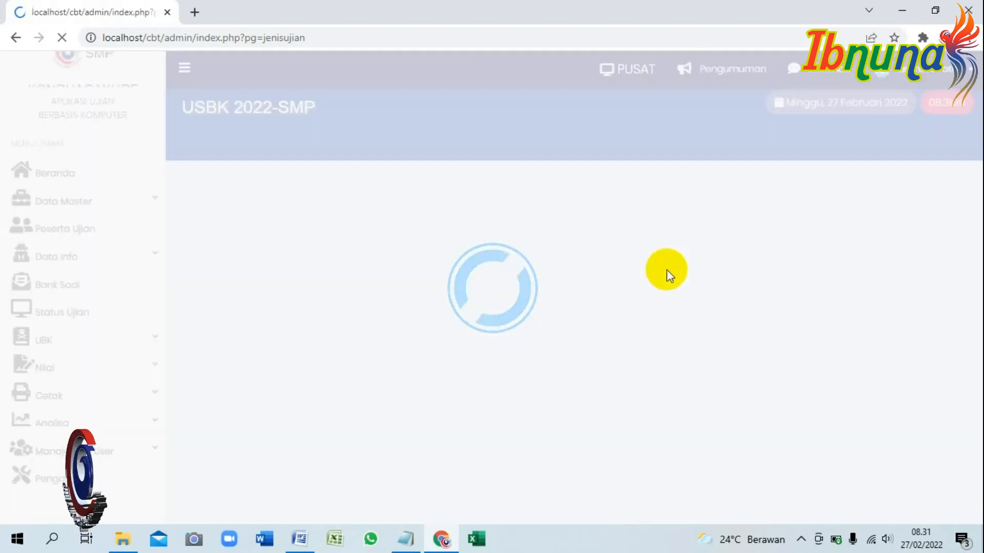
# Add exam type PAS named Penilaian Akhir Semester and save it.
pyautogui.click(922, 138)
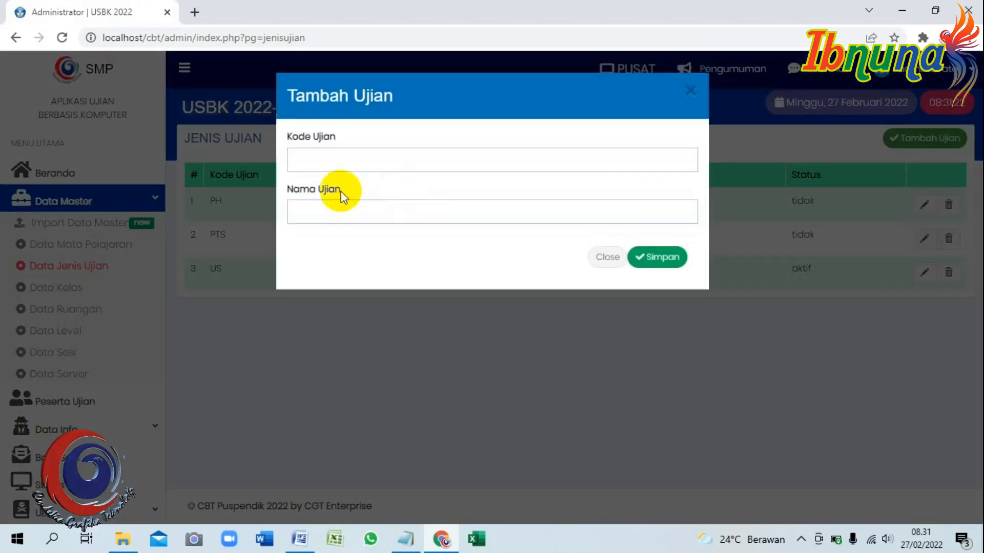
pyautogui.click(358, 163)
pyautogui.click(355, 244)
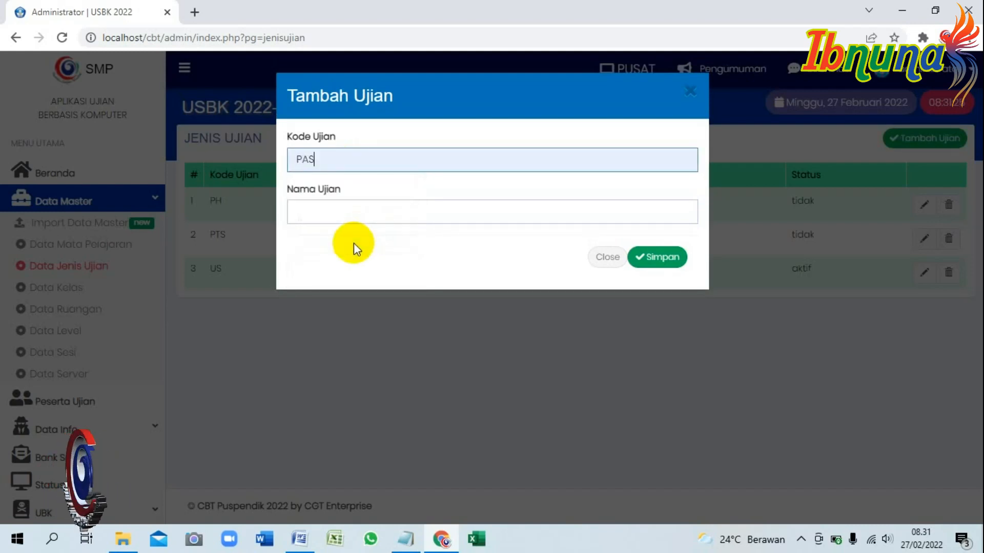
pyautogui.click(366, 214)
pyautogui.write('Penila')
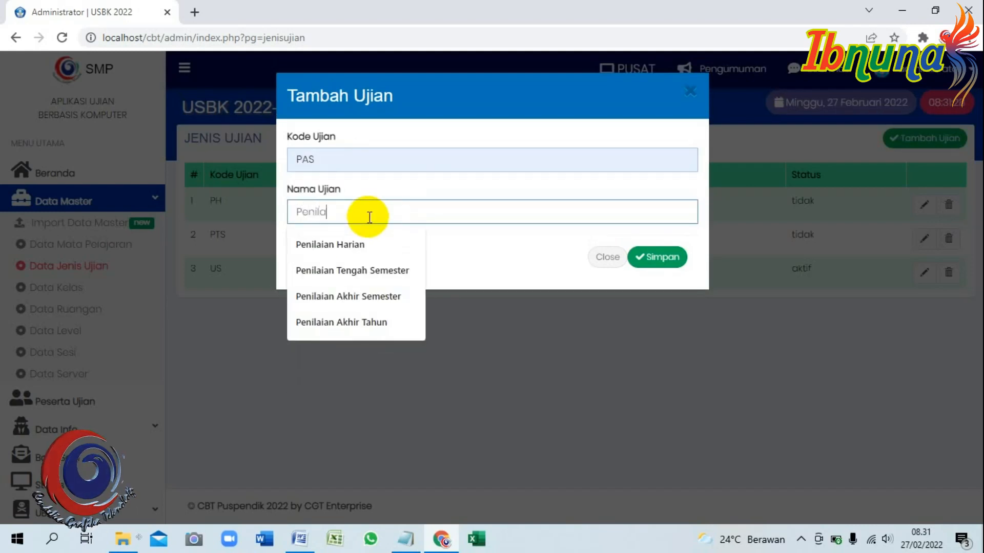
pyautogui.click(372, 296)
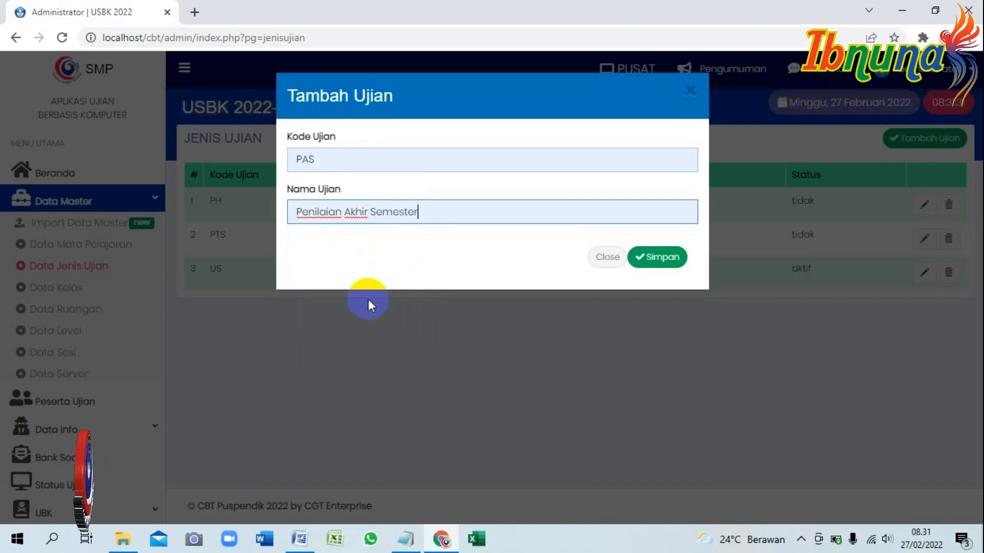
pyautogui.click(660, 257)
# Add exam type PAT named Penilaian Akhir Tahun and save it.
pyautogui.click(925, 139)
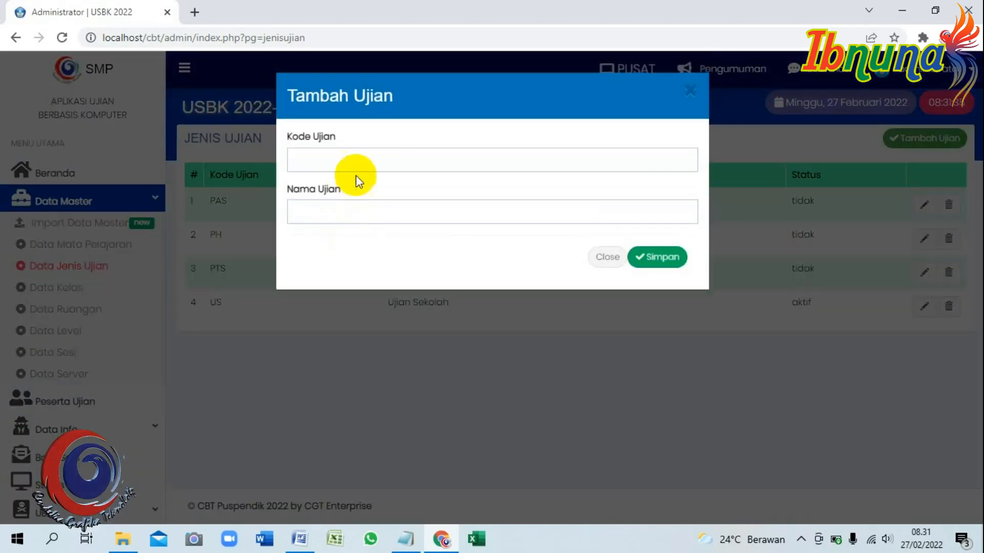
pyautogui.click(364, 161)
pyautogui.click(317, 270)
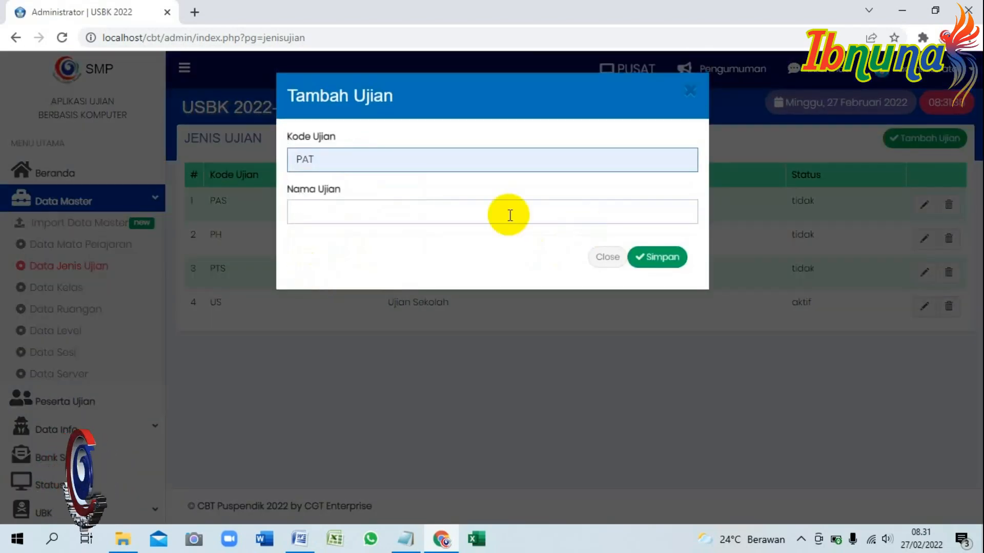
pyautogui.click(479, 209)
pyautogui.write('Penilai')
pyautogui.click(357, 323)
pyautogui.click(660, 256)
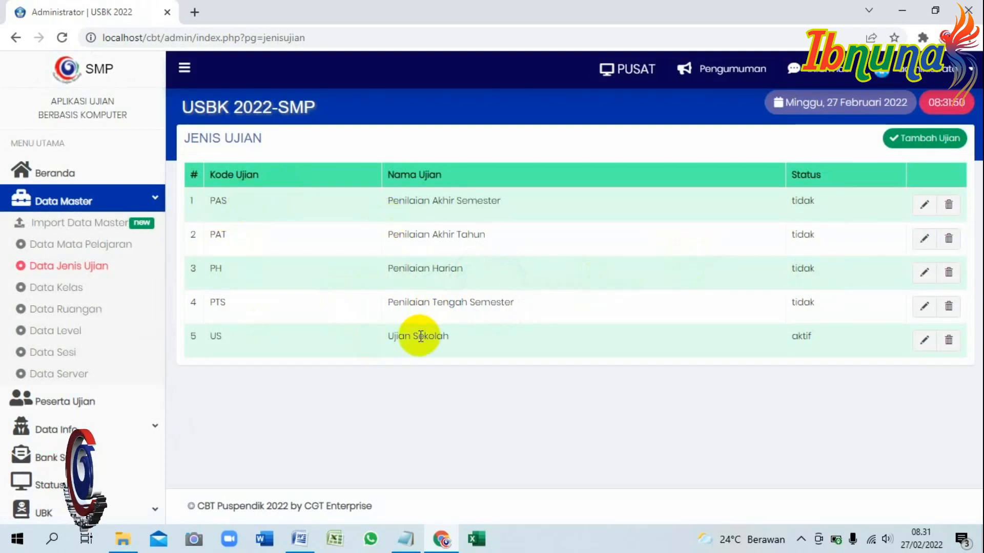
# Write the note 'SETELAH SELESAI MEMBUAT JENIS UJIAN, JANGAN LUPA UNTUK MENGAKTIFKAN JENIS UJIANNYA.'.
pyautogui.click(405, 539)
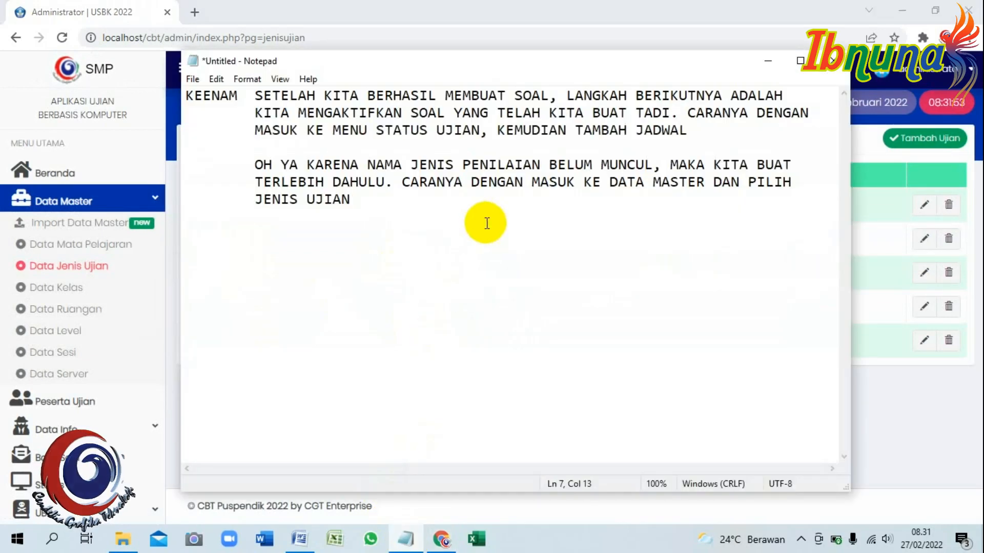
pyautogui.write('SETELAH SELESAI MEMBUAT JENIS P')
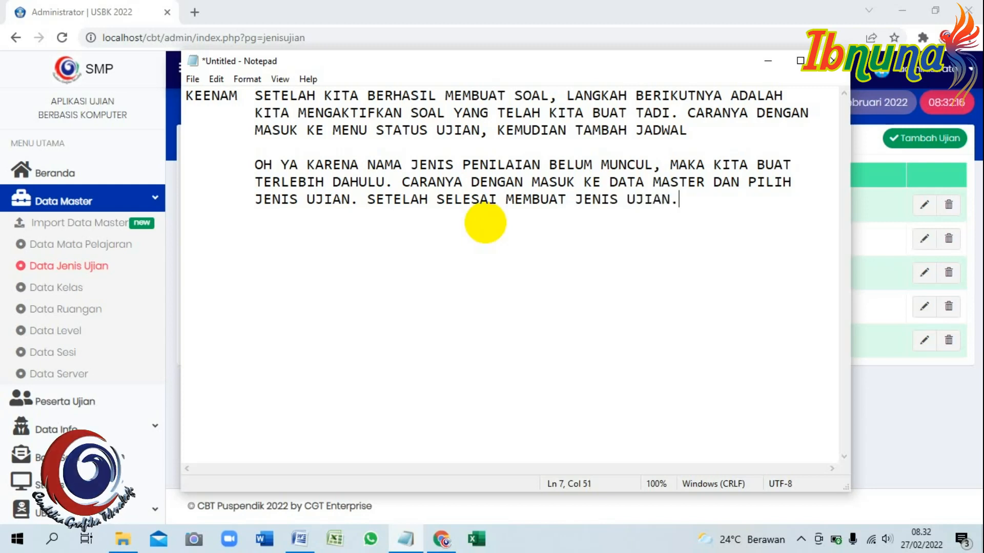
pyautogui.write('N, ')
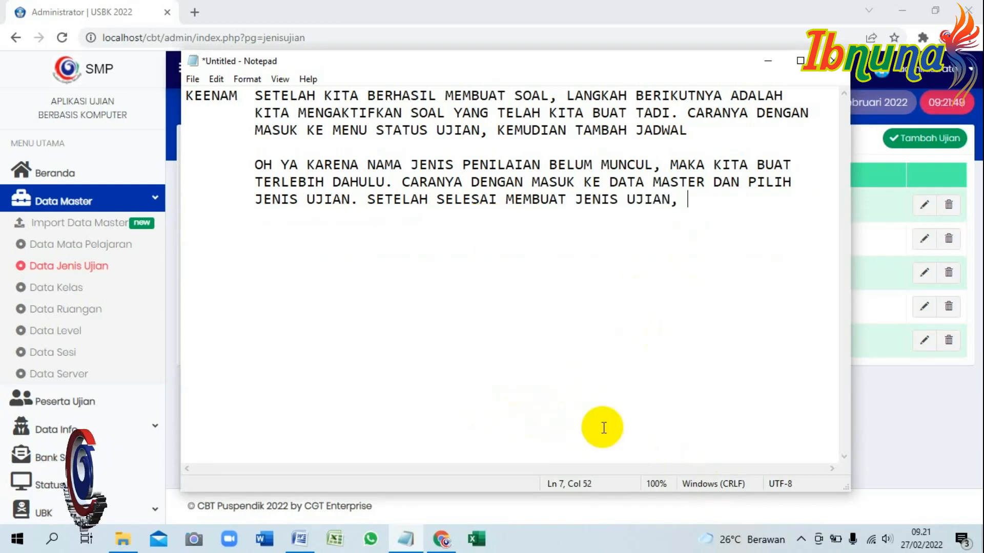
pyautogui.write('JANGAN LUP')
pyautogui.write('A')
pyautogui.press('Return')
pyautogui.press('Tab')
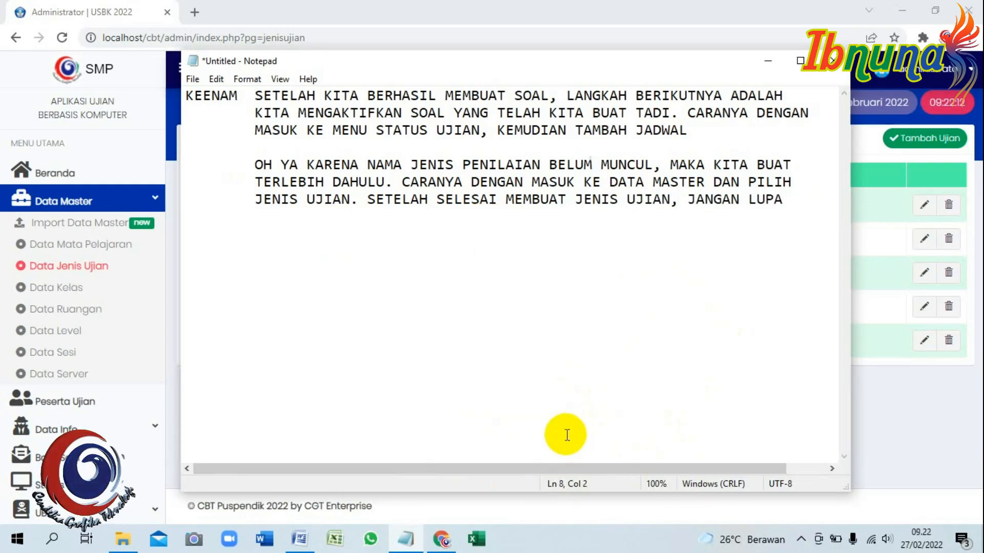
pyautogui.write('UNTUK MENGAKTIFKAN ')
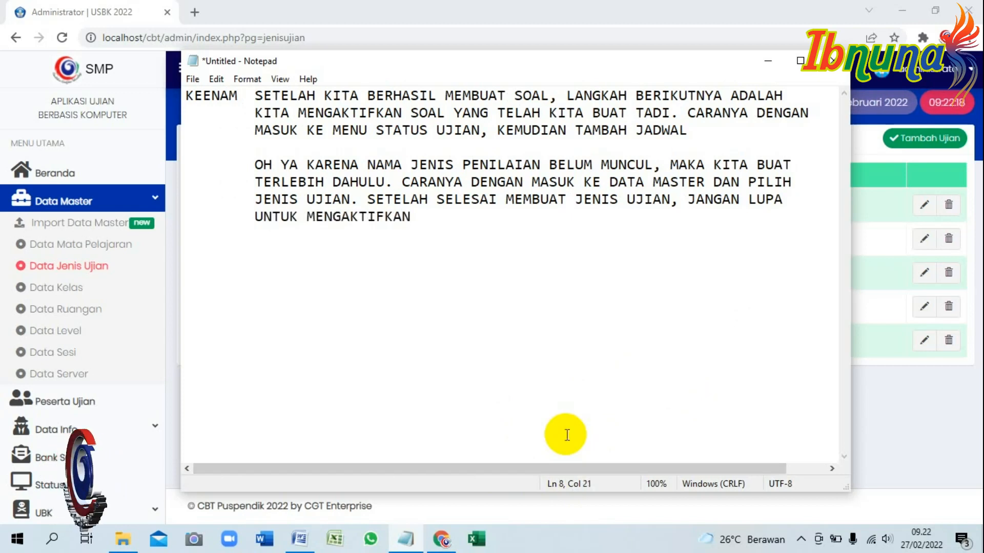
pyautogui.write('JENIS UJIANNYA.')
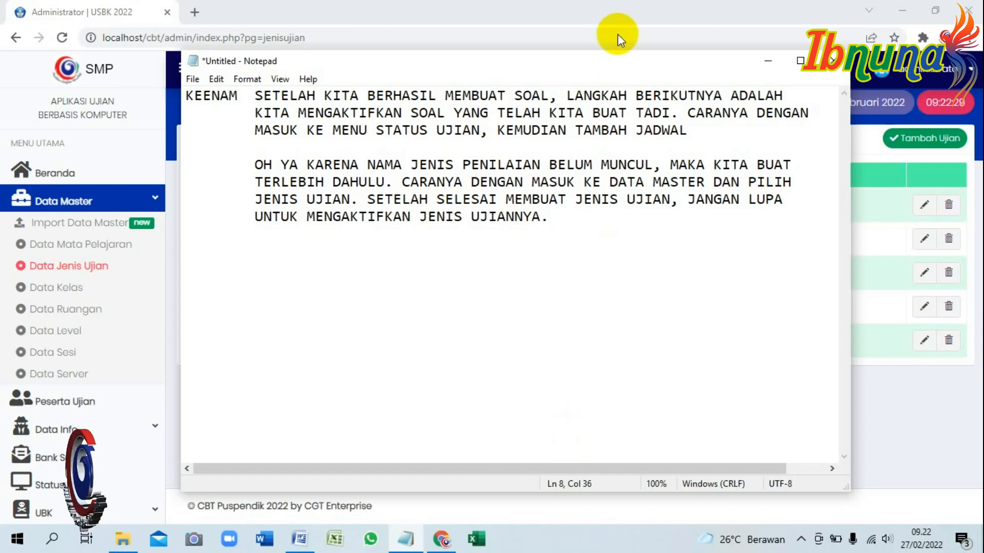
pyautogui.click(633, 13)
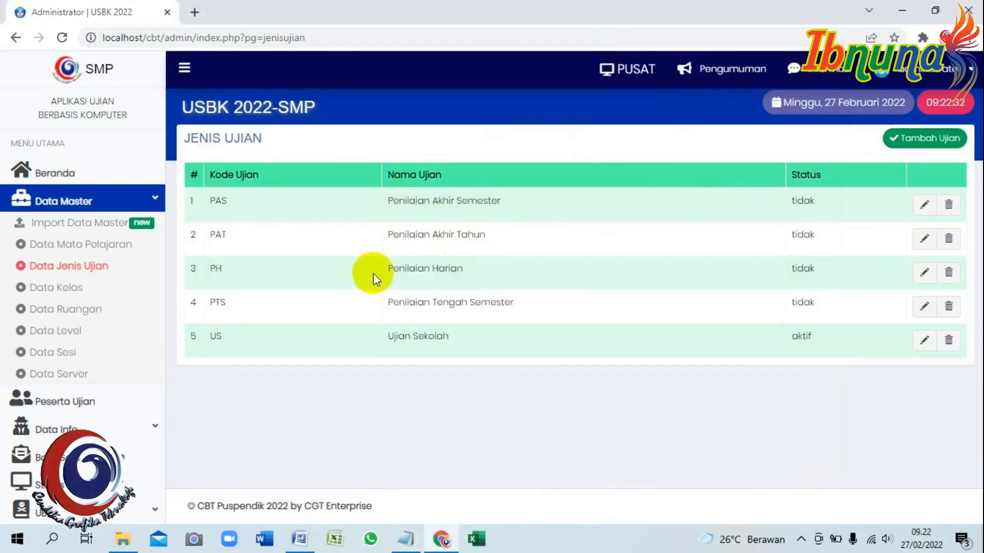
# Set PH (Penilaian Harian) status to aktif and Ujian Sekolah (US) to tidak.
pyautogui.click(924, 272)
pyautogui.click(850, 272)
pyautogui.click(760, 291)
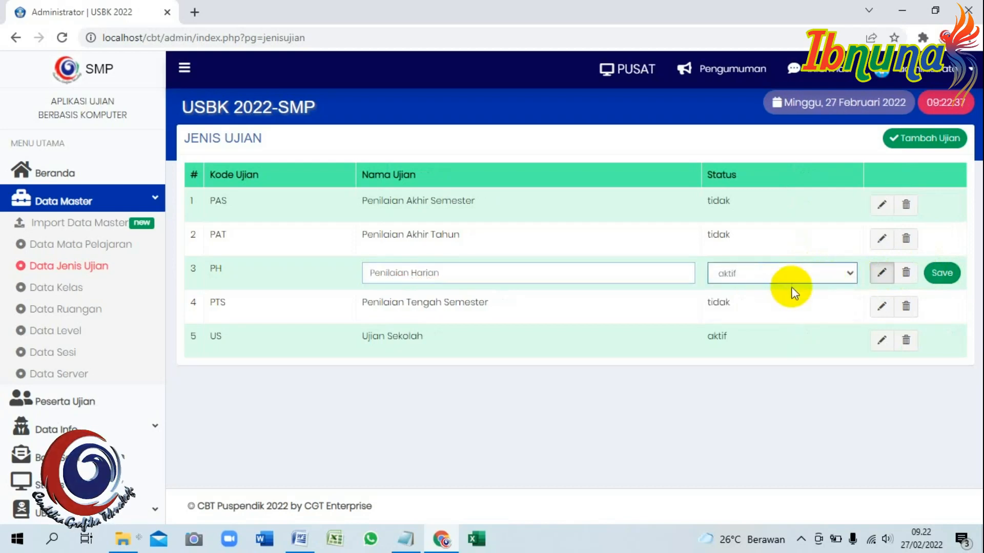
pyautogui.click(942, 272)
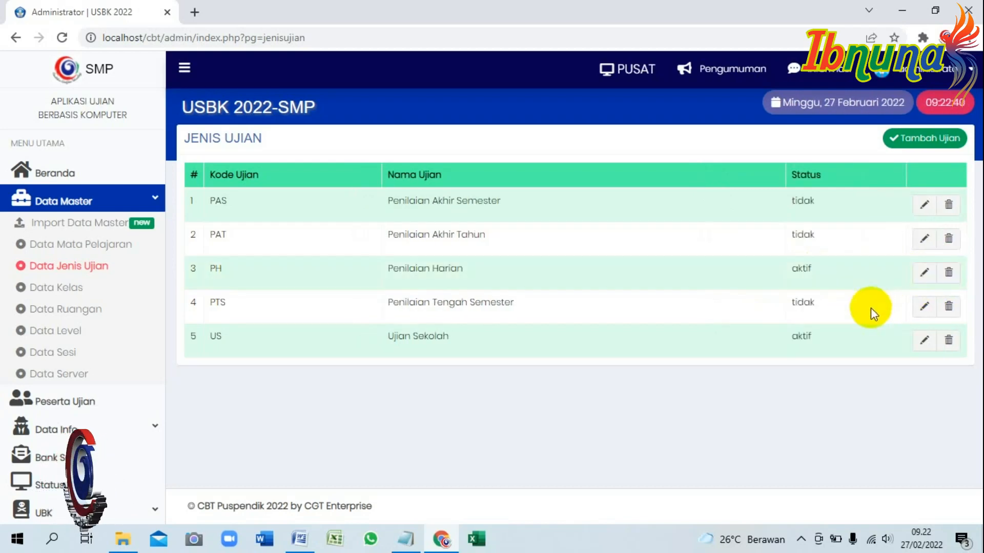
pyautogui.click(64, 39)
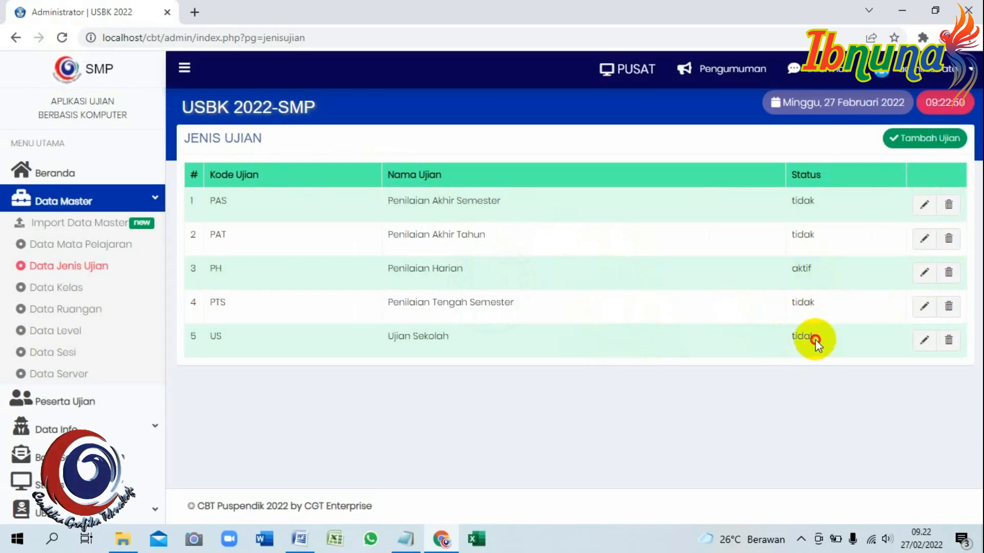
pyautogui.click(406, 538)
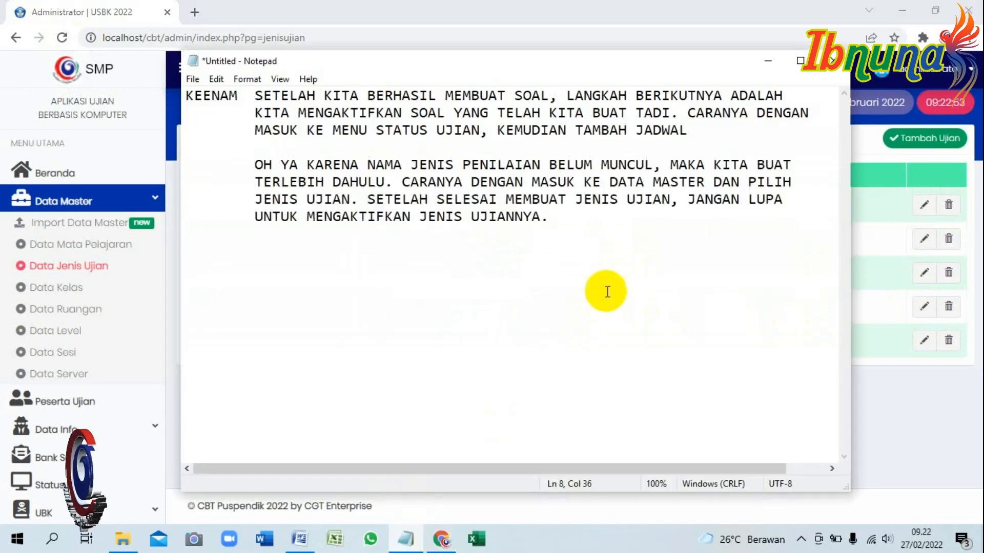
# Write 'SETELAH KITA SELESAI MENGAKTIFKAN JENIS UJIAN, MAKA KITA KEMBALI KE MENU STATUS UJIAN, KEMUDIAN TAMBAH JADWAL'.
pyautogui.press('Tab')
pyautogui.write('SETELAH KITA SELESAI MENGA')
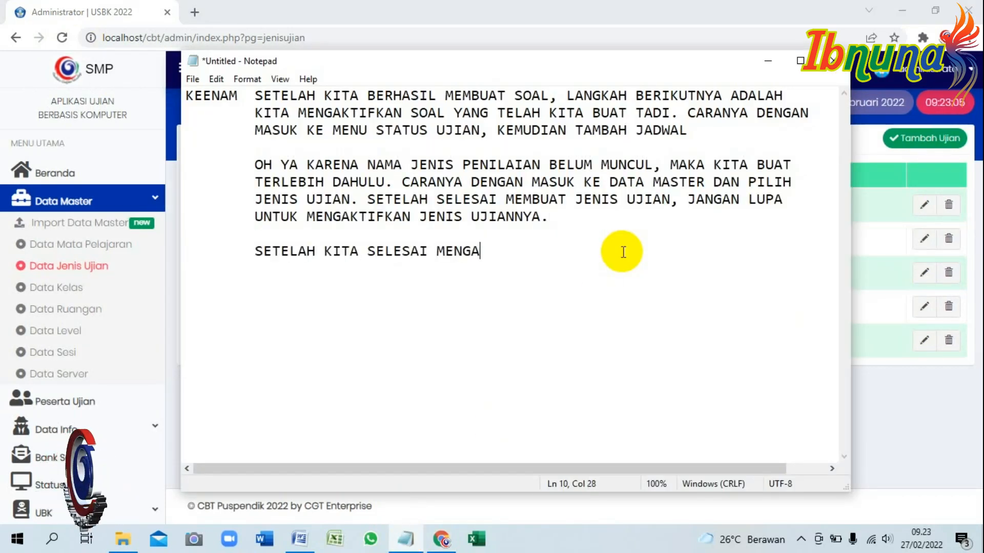
pyautogui.write('KTIFKAN JENIS UJIAN')
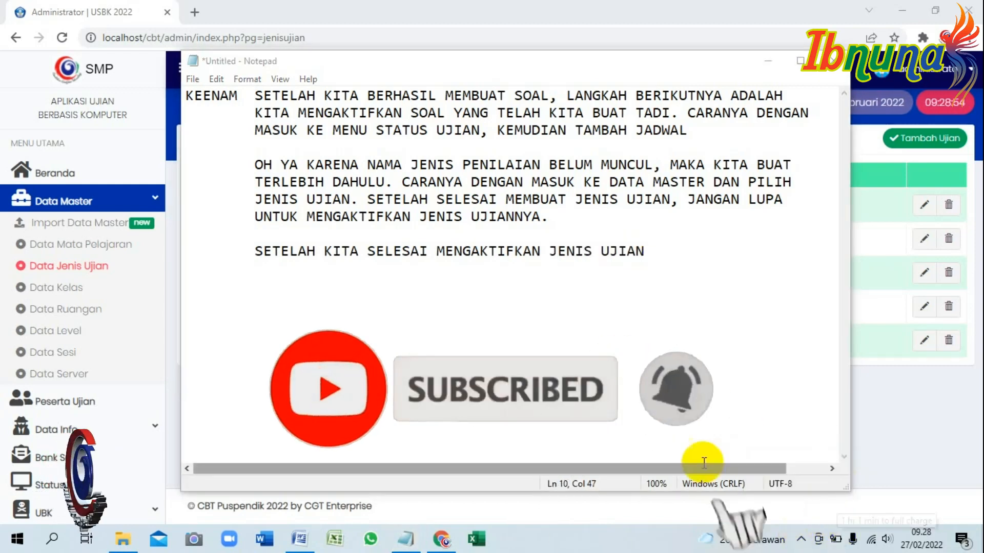
pyautogui.click(680, 251)
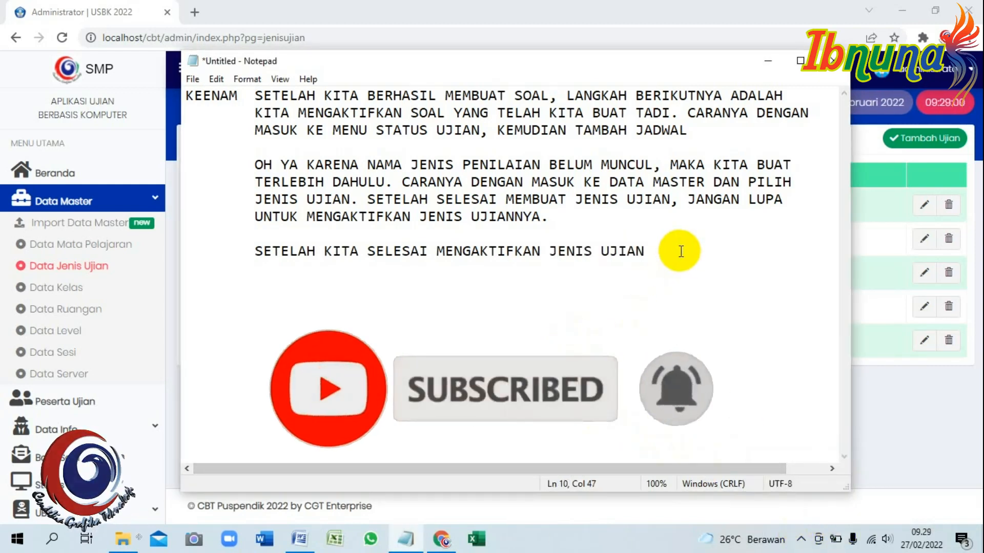
pyautogui.write('MAKA KITA')
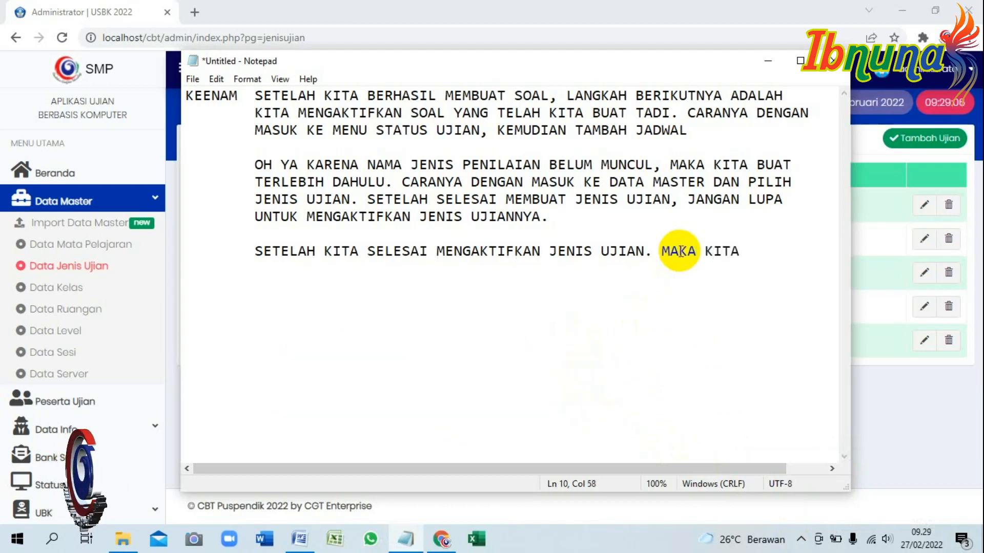
pyautogui.write(' KEMBALI')
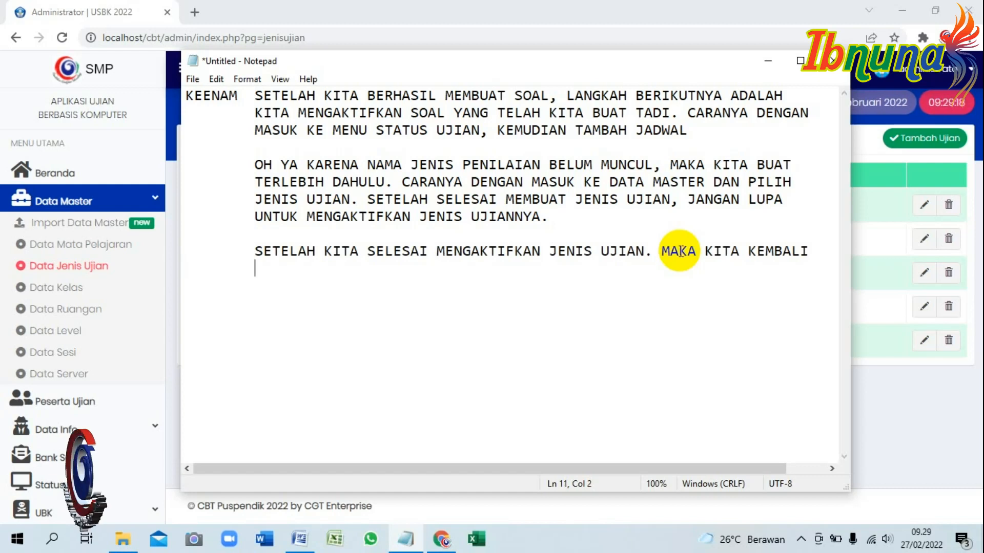
pyautogui.write(' \tKE MENU STA')
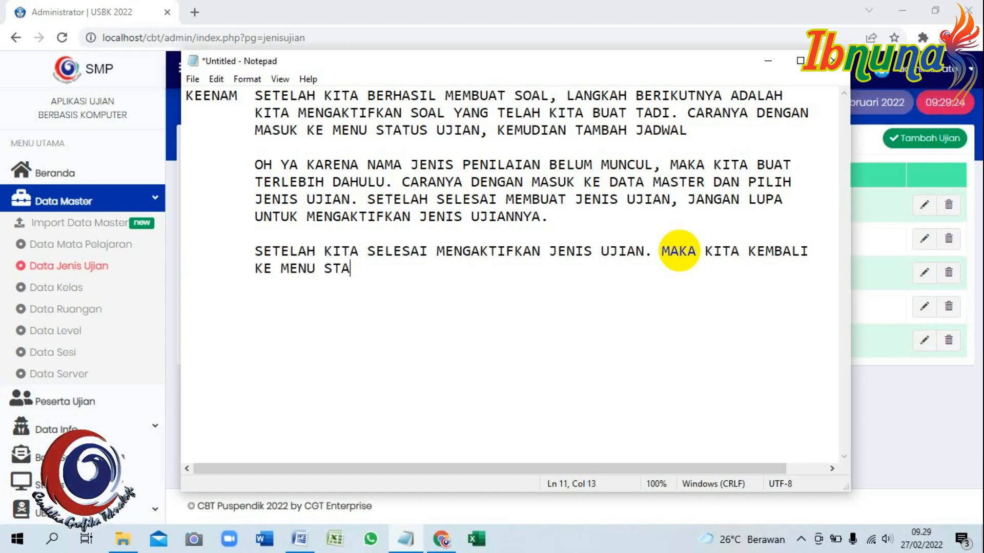
pyautogui.write('TUS UJIAN, KEMUDIAN TAMBAH ')
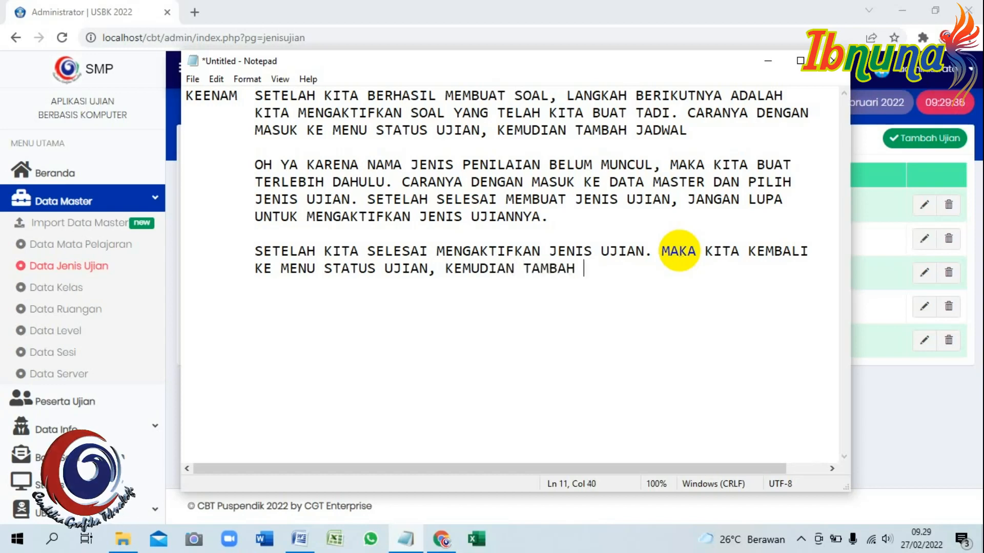
pyautogui.write('JADWAL')
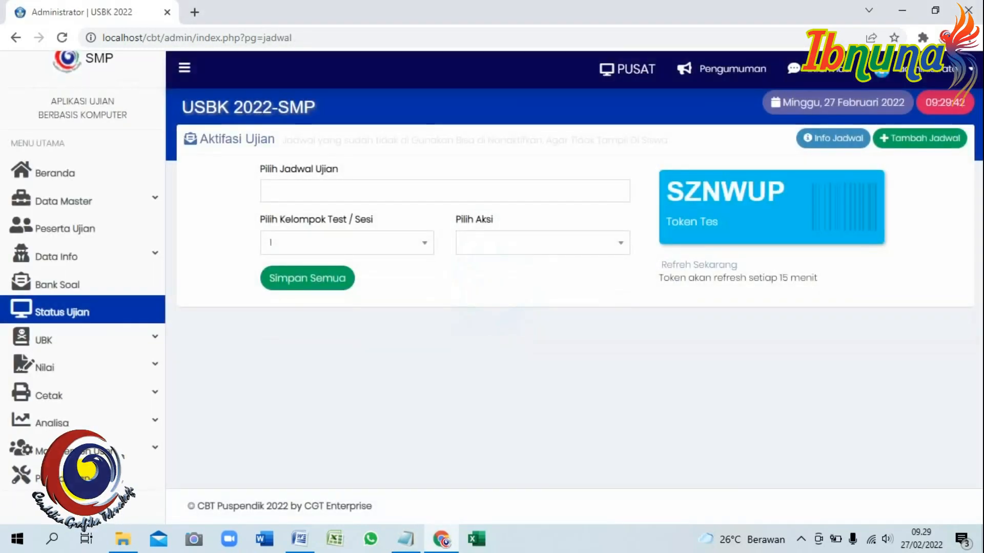
# Start a new schedule for question bank PAI - 7 - 7.1 with exam type PH - Penilaian Harian.
pyautogui.click(909, 143)
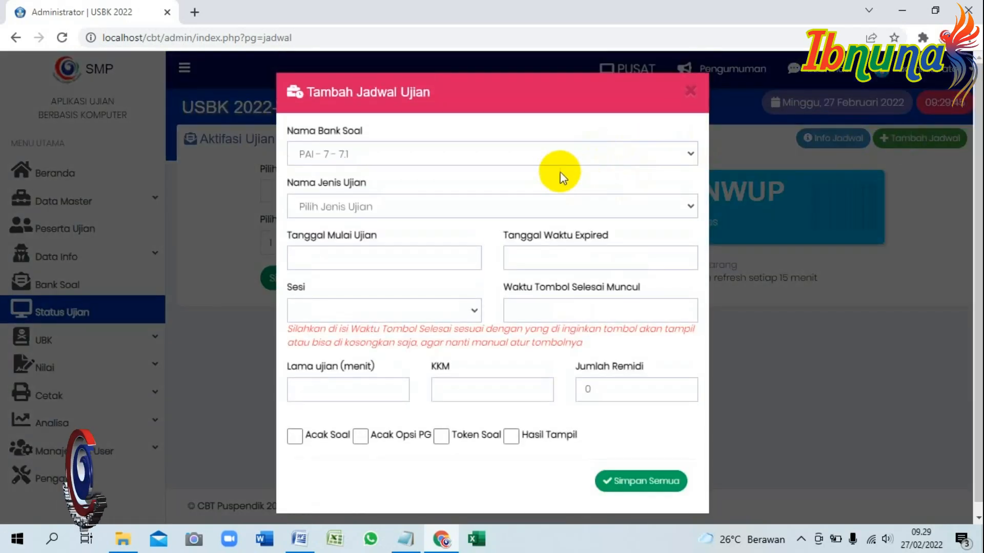
pyautogui.click(548, 153)
pyautogui.click(465, 174)
pyautogui.click(451, 208)
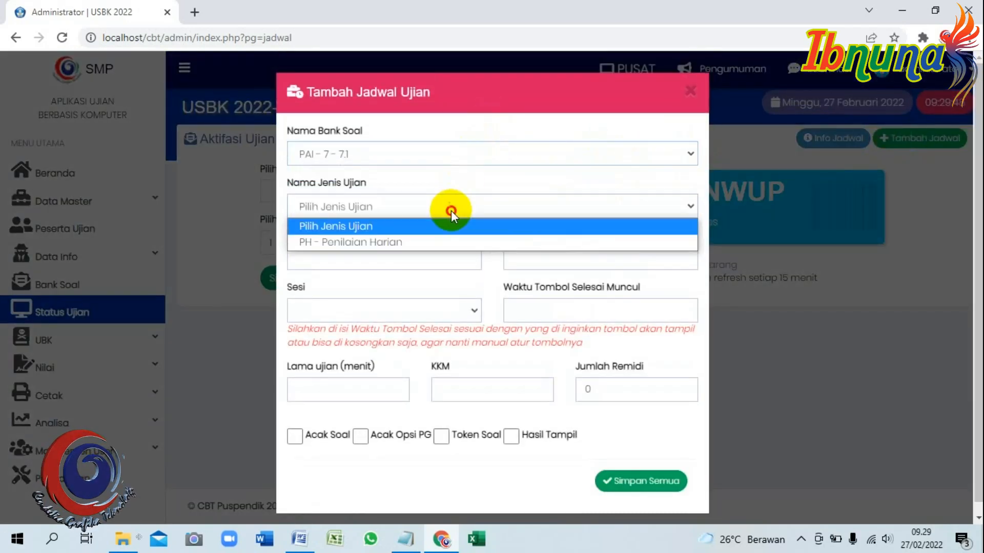
pyautogui.click(392, 242)
# Set the exam to start 27 February 2022 at 09:30 and expire at 12:00.
pyautogui.click(438, 256)
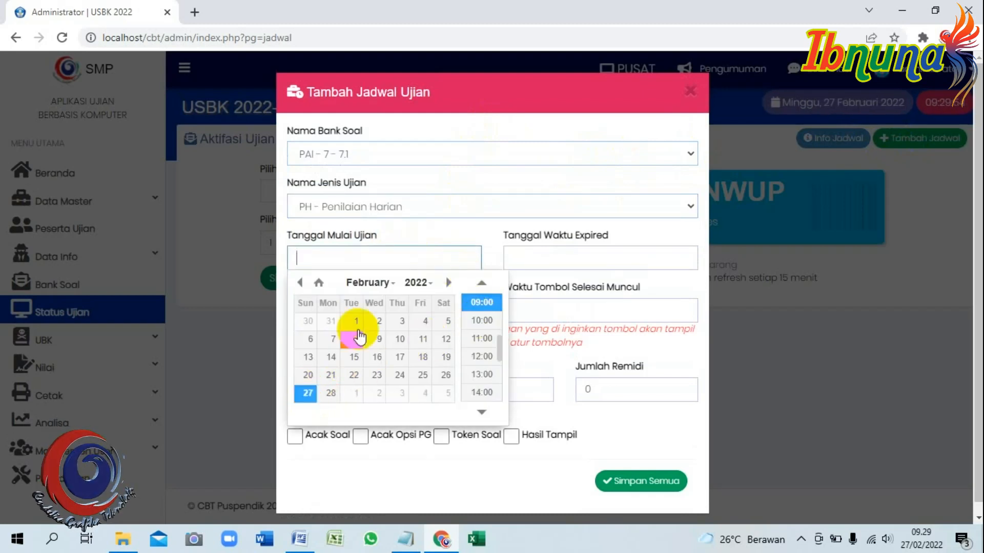
pyautogui.click(312, 394)
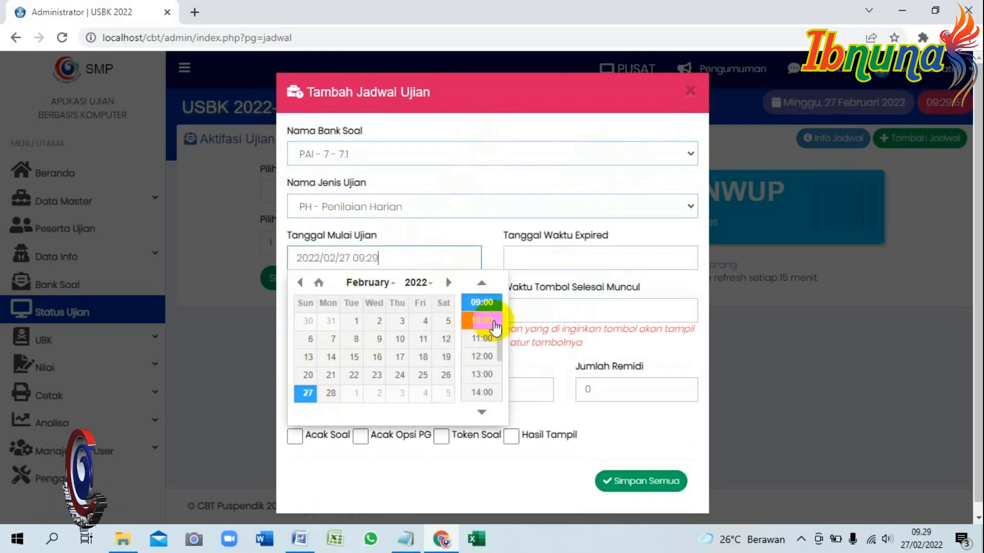
pyautogui.click(491, 303)
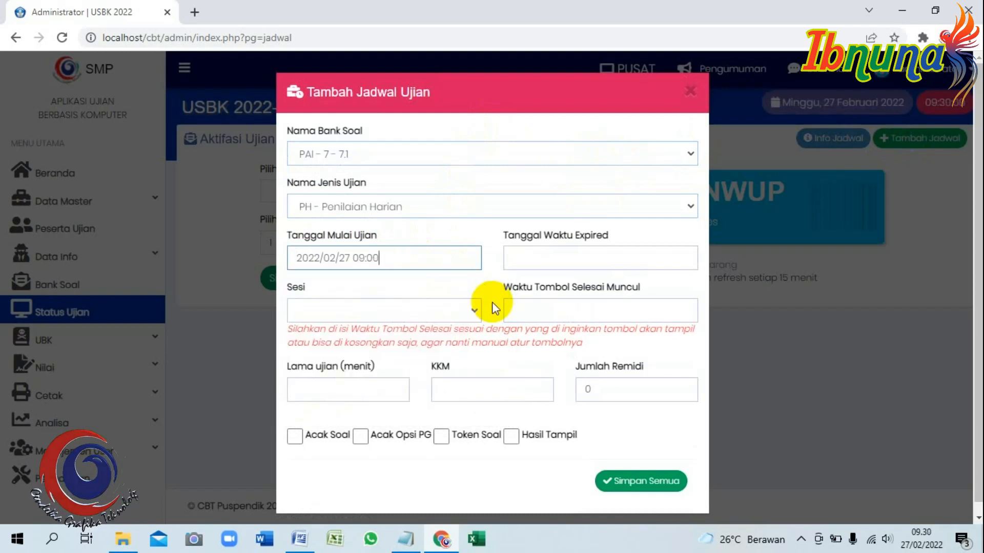
pyautogui.click(374, 258)
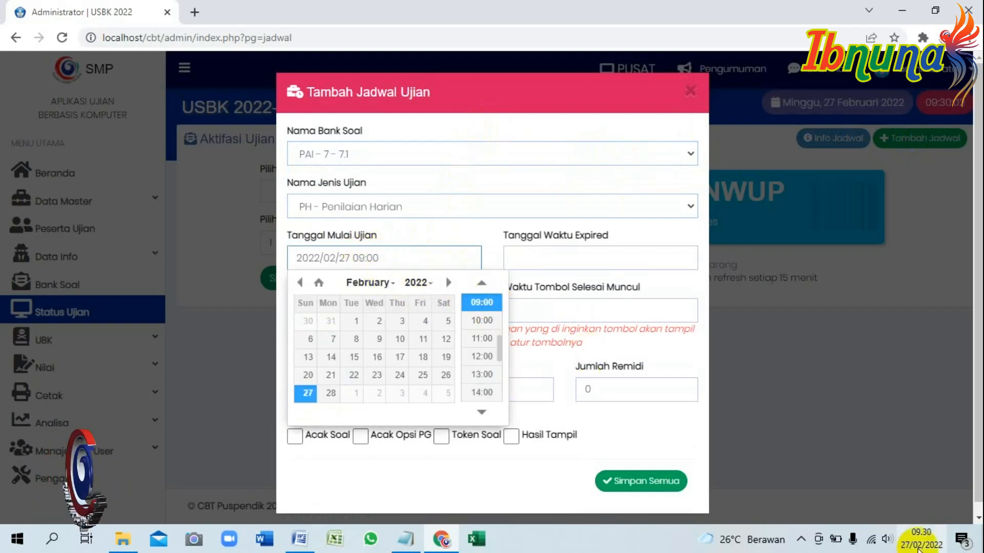
pyautogui.click(375, 259)
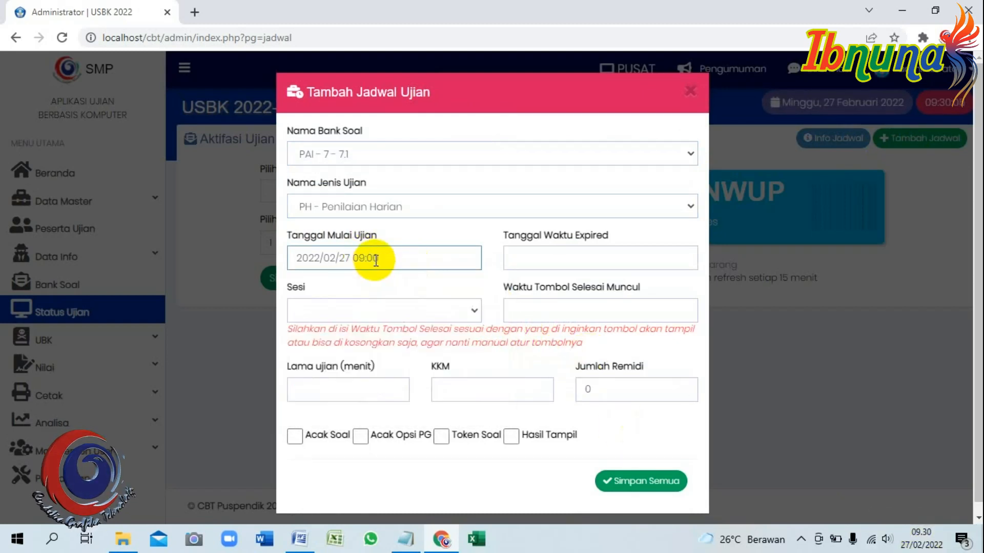
pyautogui.write('3')
pyautogui.click(596, 257)
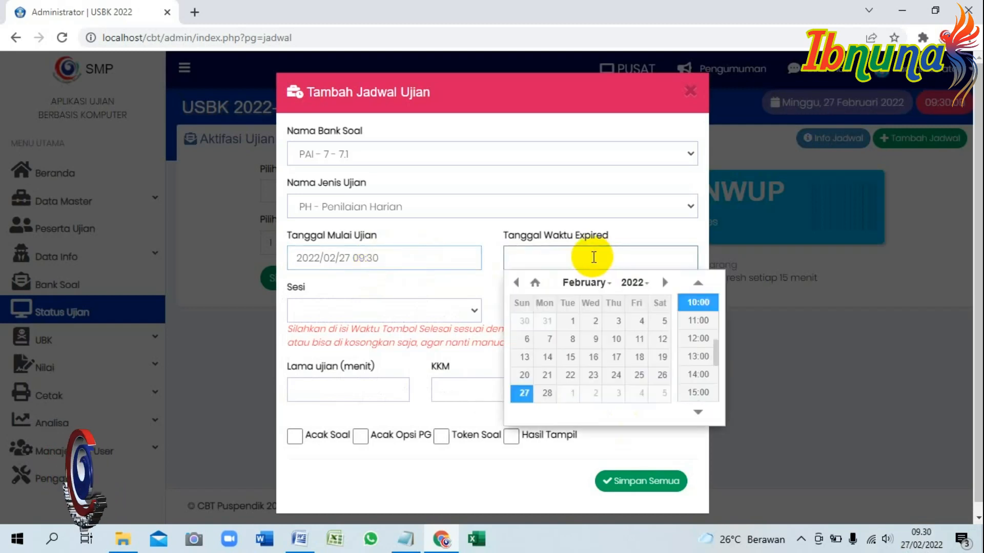
pyautogui.click(522, 393)
pyautogui.click(697, 338)
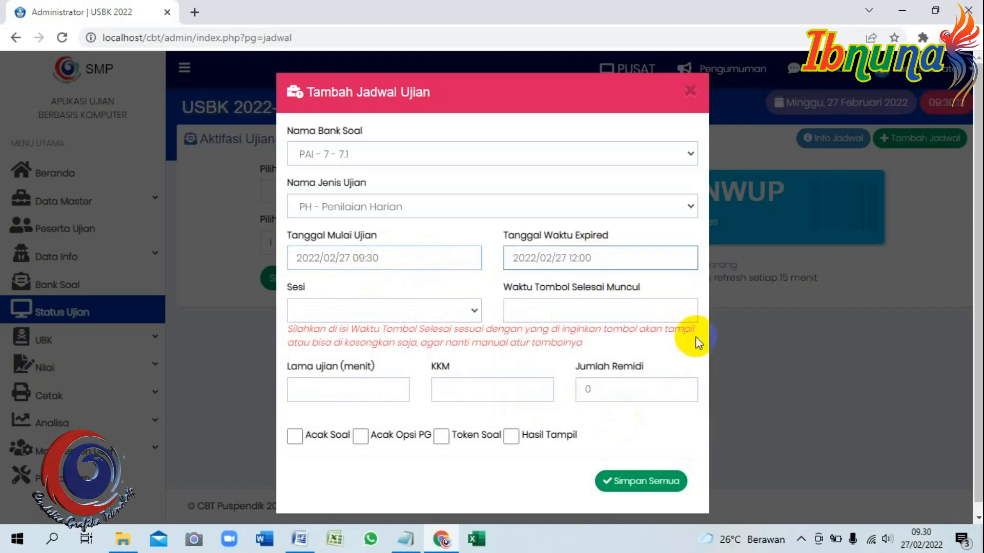
# Assign Sesi 1, finish button at 10:00, 60-minute duration and KKM 75.
pyautogui.click(389, 312)
pyautogui.click(356, 340)
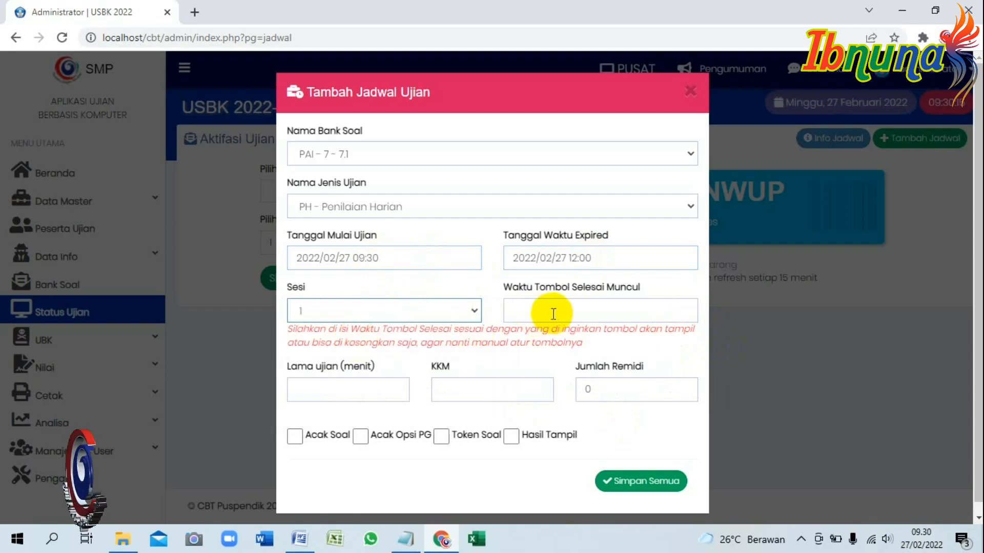
pyautogui.click(553, 313)
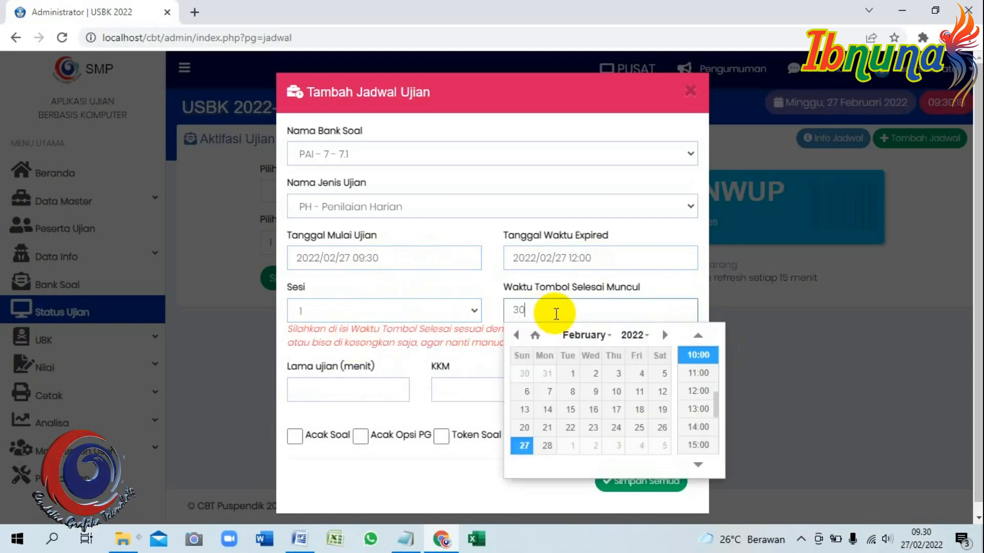
pyautogui.press('BackSpace')
pyautogui.press('BackSpace')
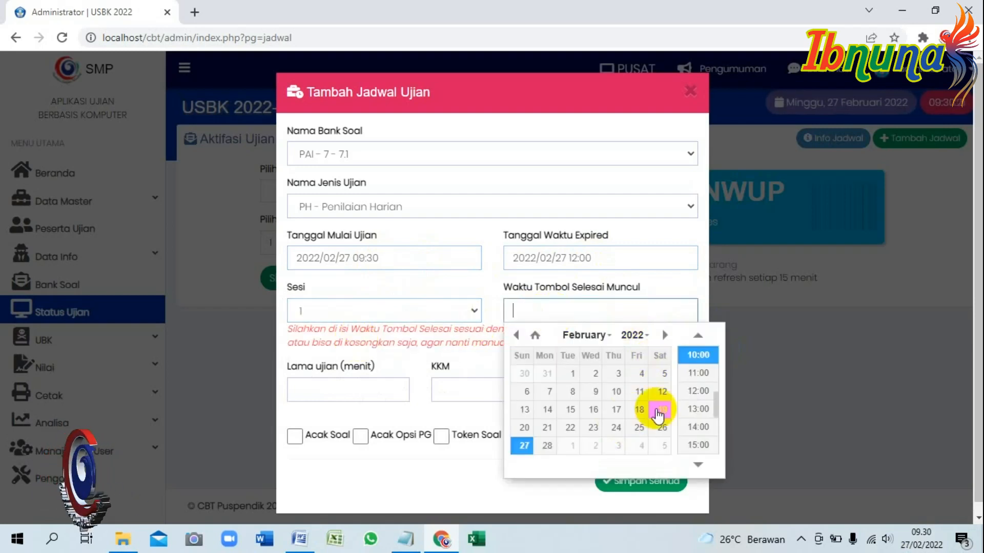
pyautogui.click(697, 354)
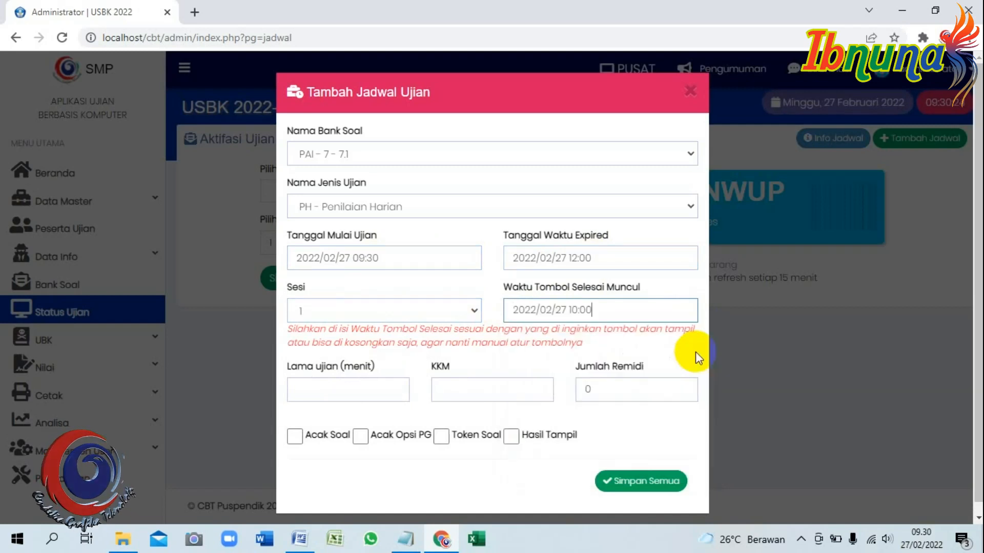
pyautogui.click(313, 387)
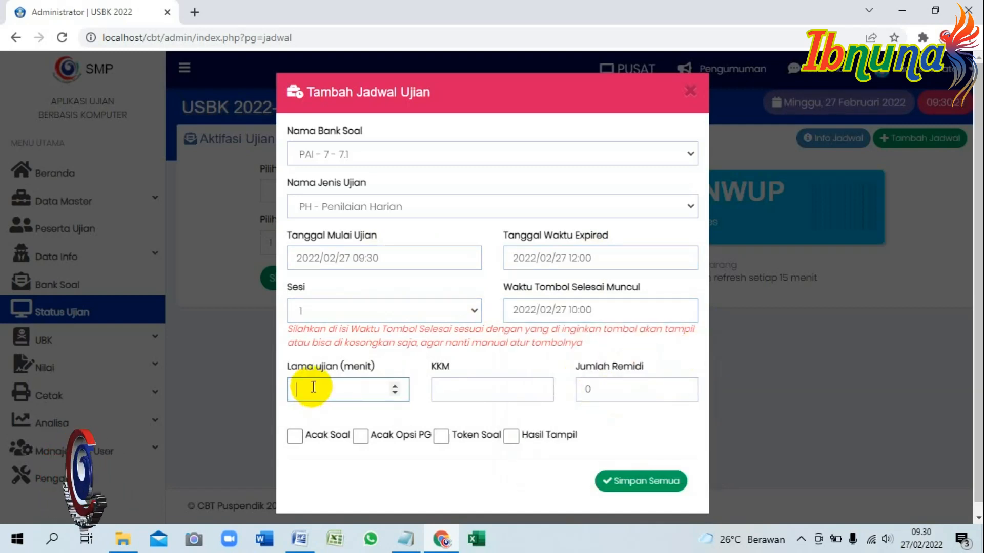
pyautogui.click(482, 389)
pyautogui.write('75')
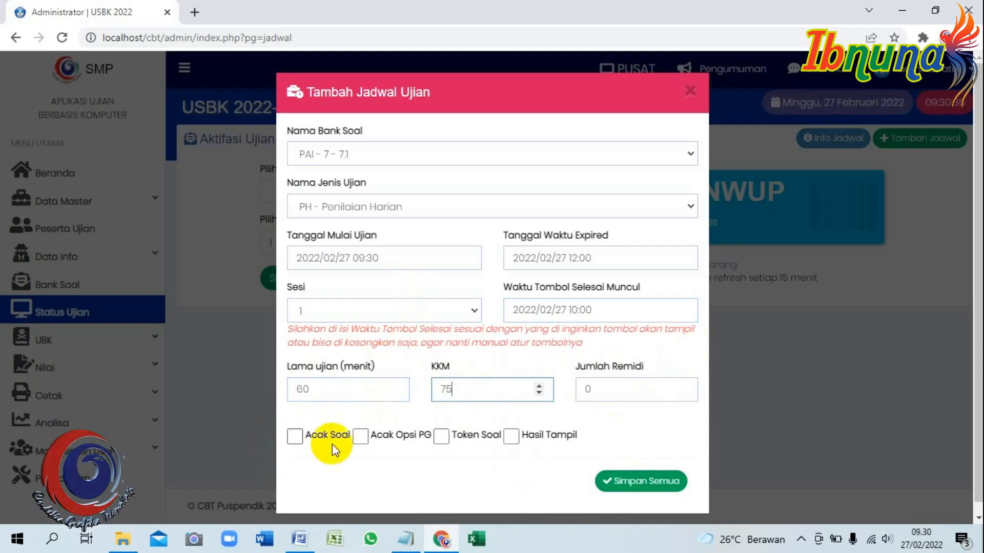
# Enable Acak Soal, Acak Opsi PG, Token Soal and Hasil Tampil, then save all.
pyautogui.click(296, 438)
pyautogui.click(361, 439)
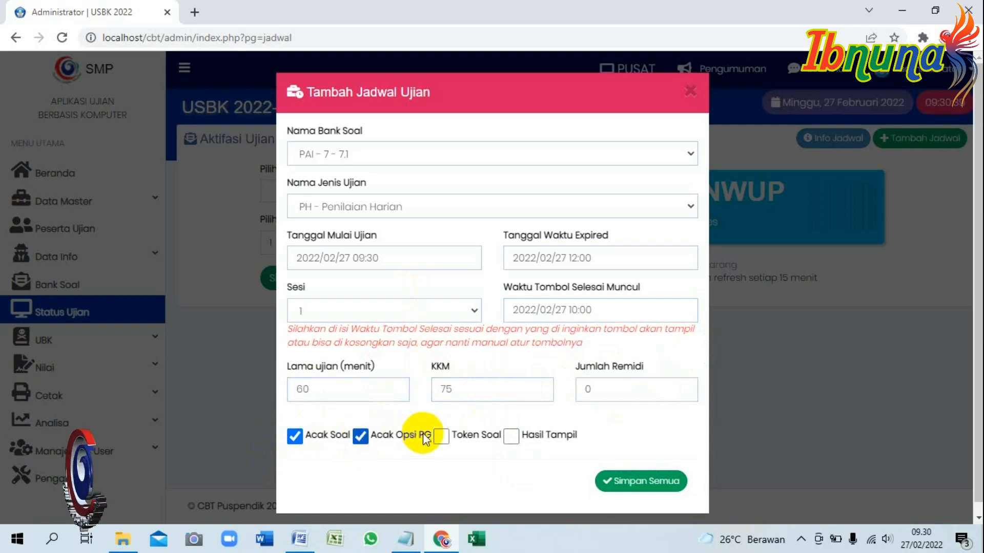
pyautogui.click(441, 438)
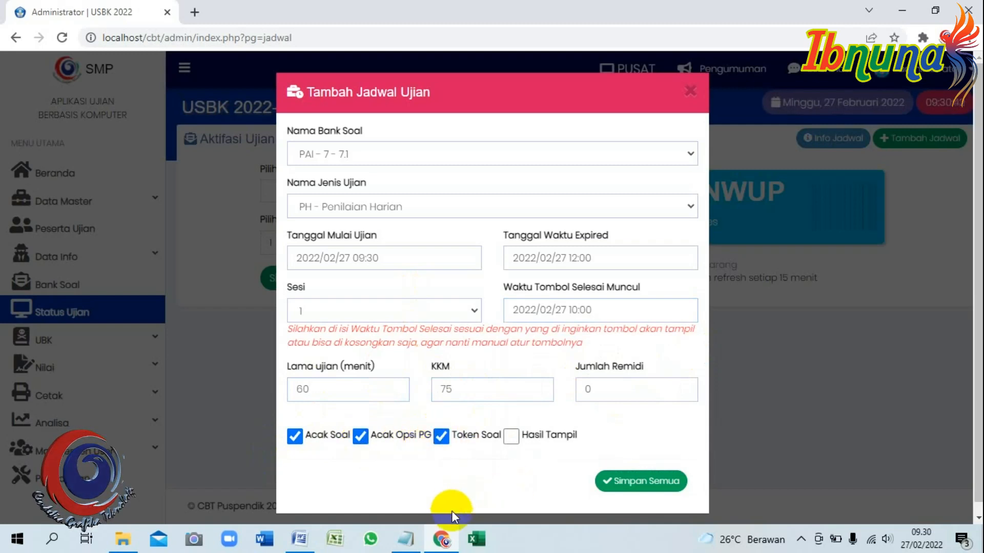
pyautogui.click(511, 437)
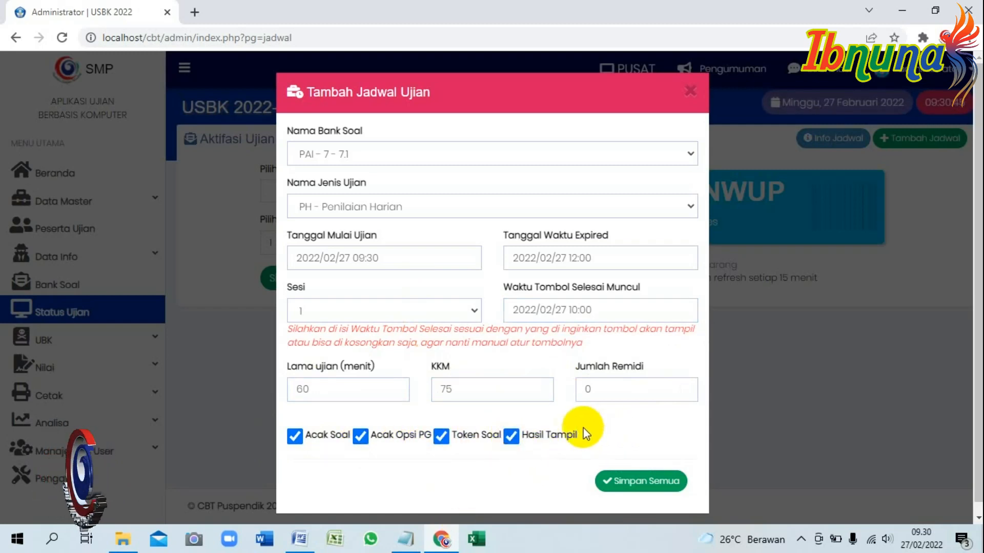
pyautogui.click(621, 482)
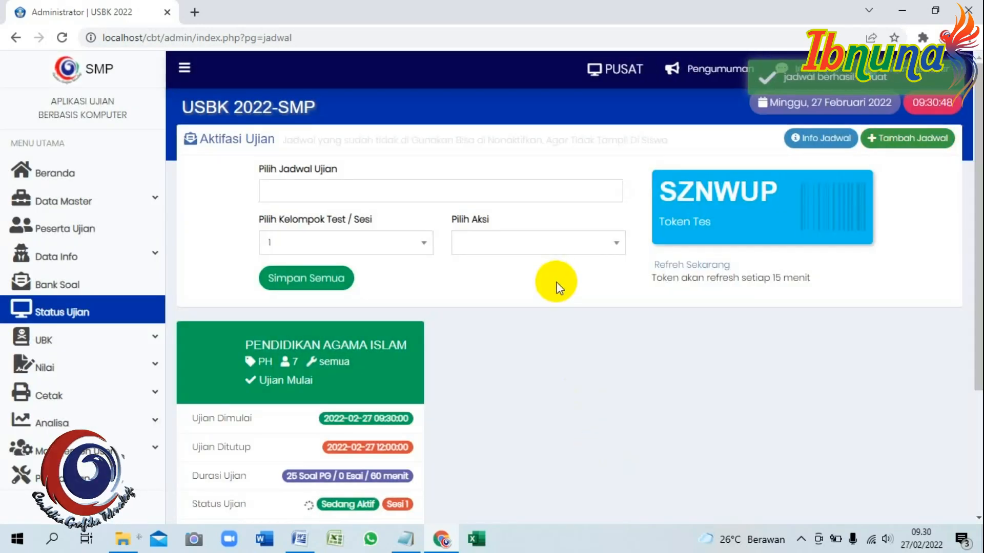
# Scroll to review the new PAI PH exam card, then return to the Notepad notes.
pyautogui.scroll(-3, 383, 303)
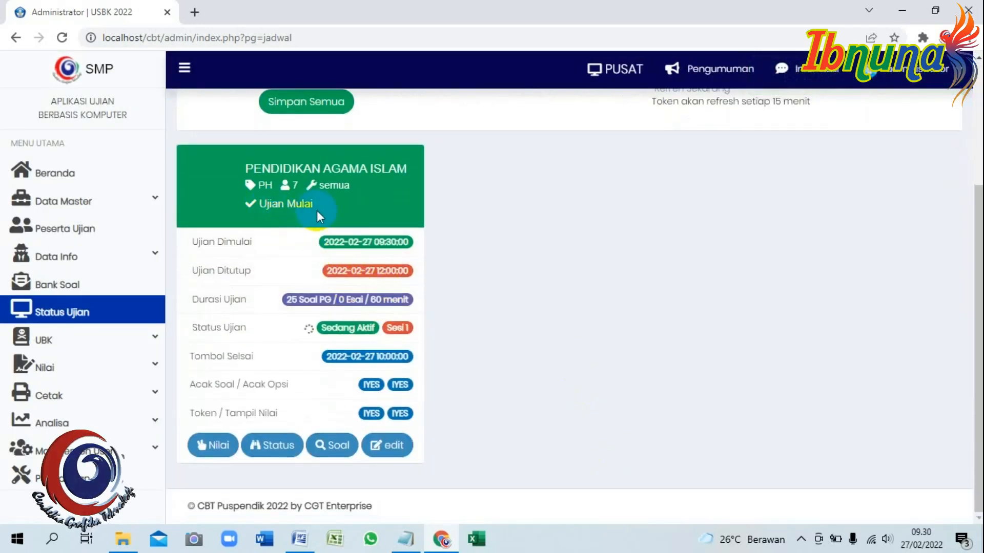
pyautogui.click(405, 539)
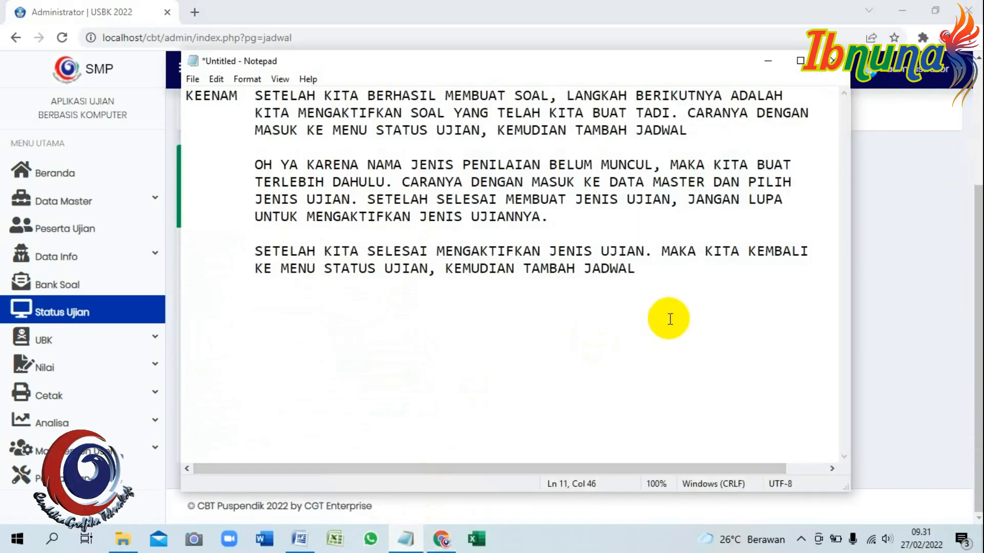
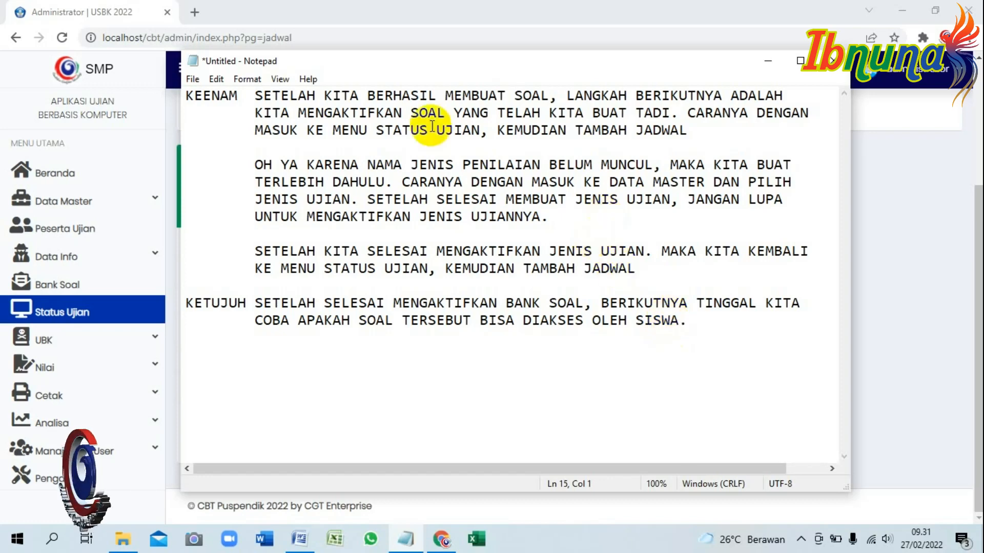
# Bring the CBT admin page back over the notes and select the localhost/cbt part of its address.
pyautogui.click(178, 38)
pyautogui.click(177, 38)
pyautogui.moveTo(166, 38); pyautogui.dragTo(102, 38)
pyautogui.hotkey('ctrl', 'c')
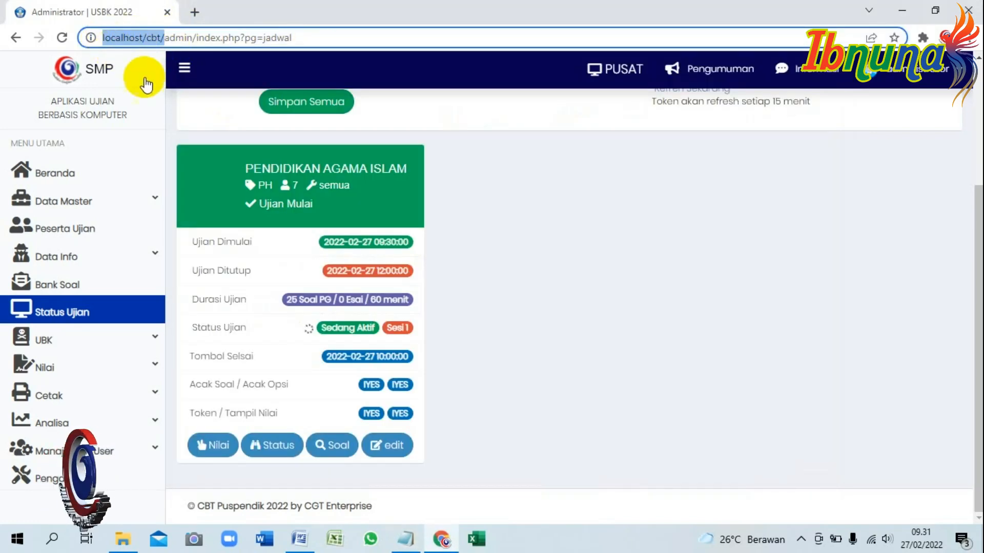
# Open localhost/cbt/login.php in a new browser tab.
pyautogui.click(195, 12)
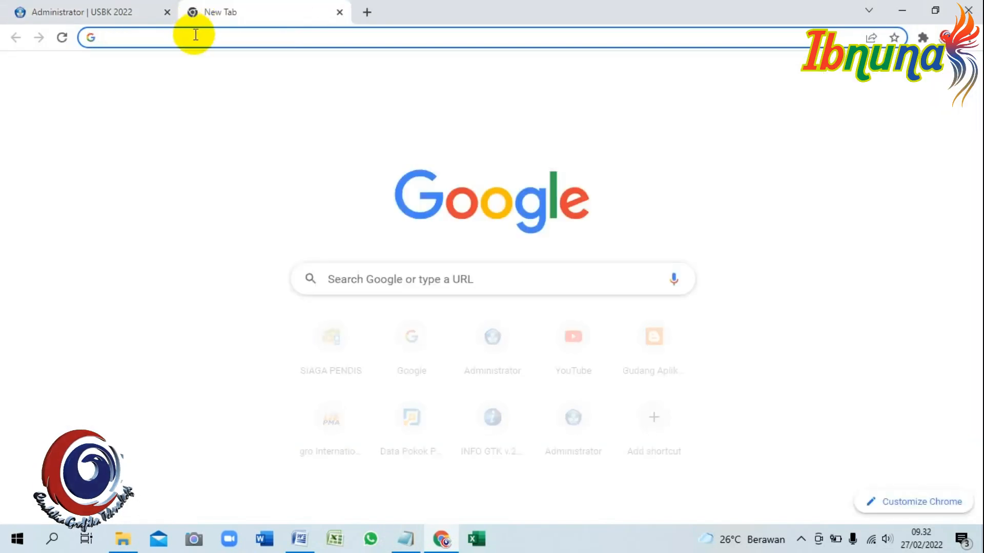
pyautogui.click(197, 37)
pyautogui.hotkey('ctrl', 'v')
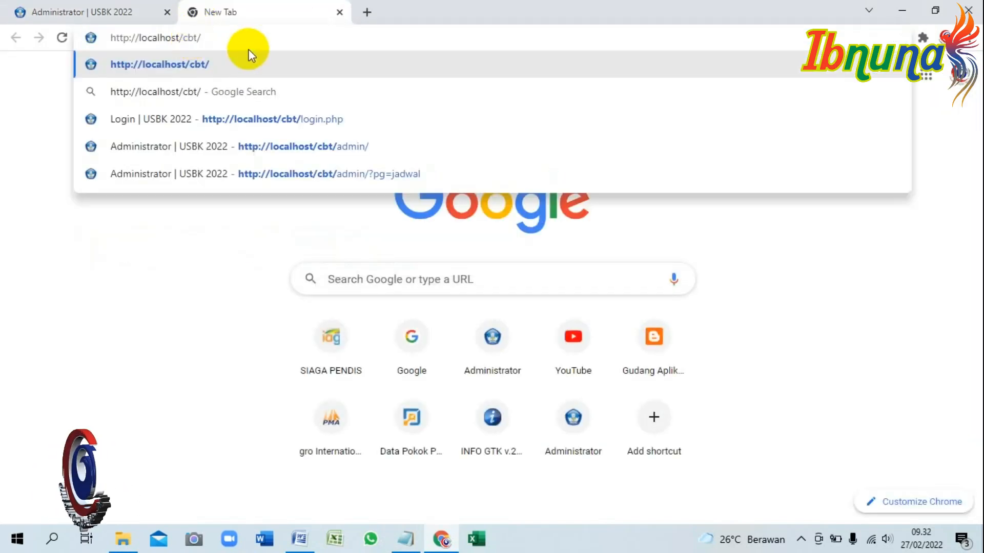
pyautogui.write('LO')
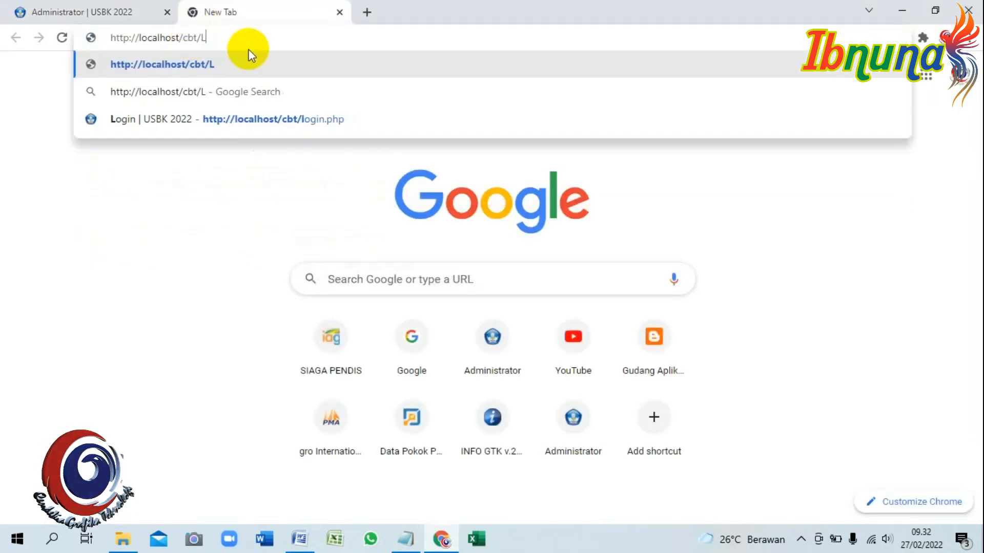
pyautogui.press('BackSpace')
pyautogui.press('BackSpace')
pyautogui.write('login')
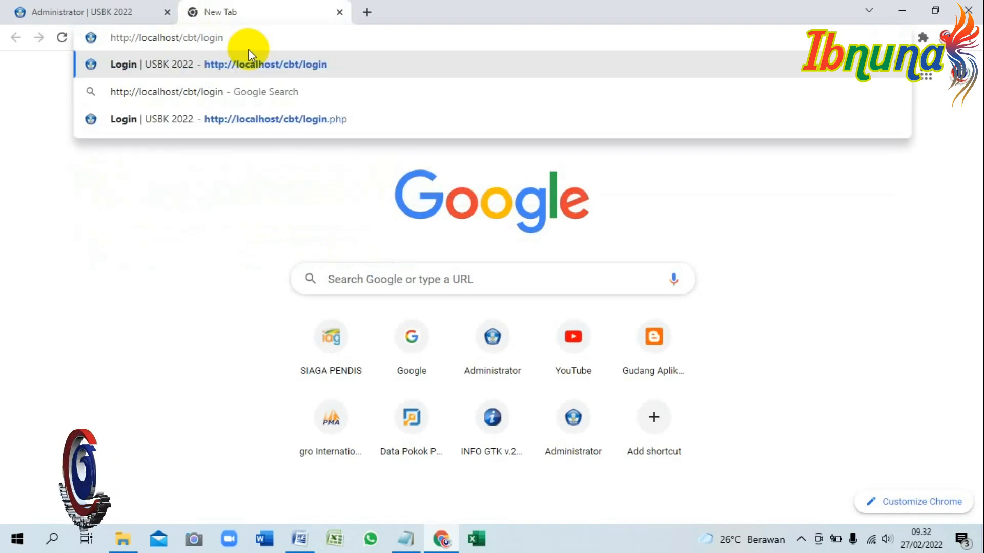
pyautogui.write('.php')
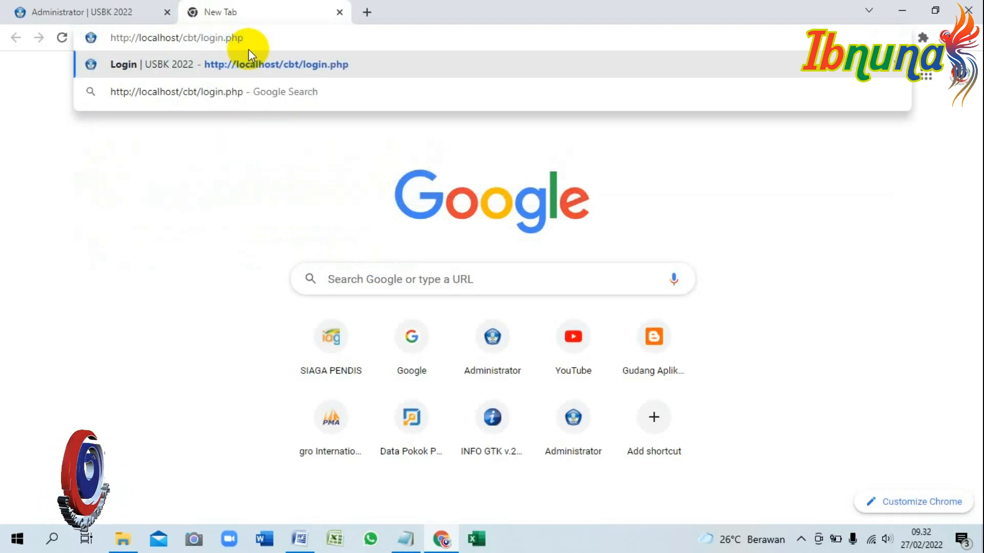
pyautogui.press('Return')
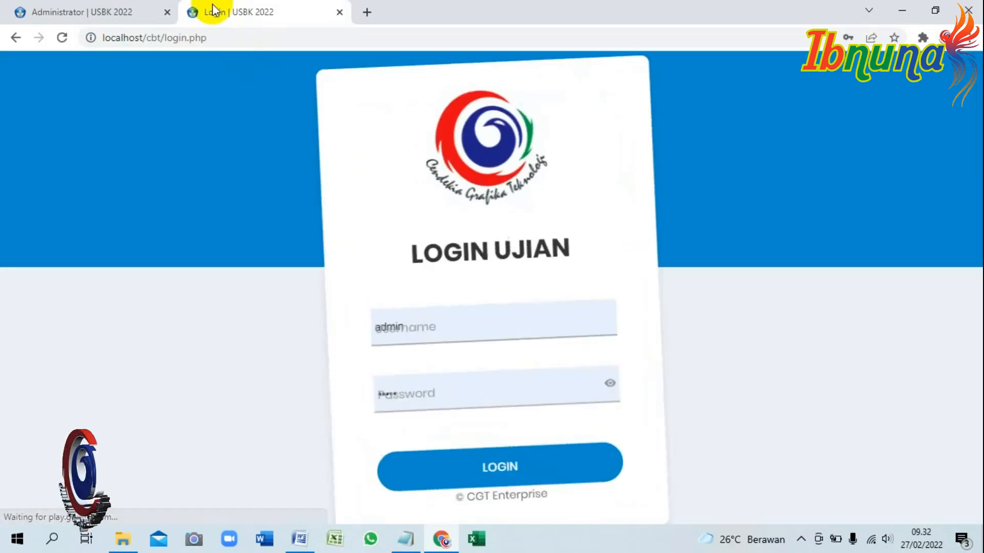
pyautogui.click(555, 329)
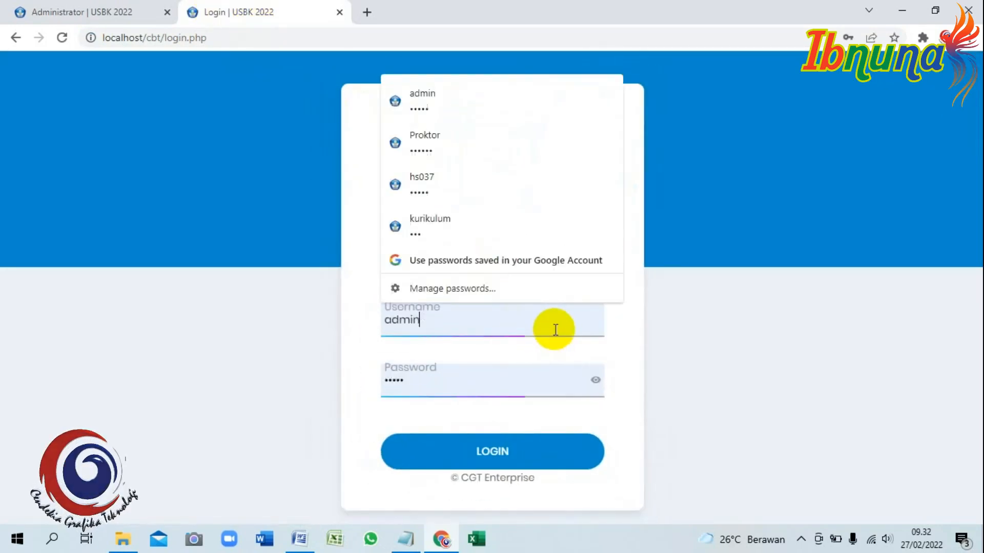
pyautogui.click(362, 245)
# Copy participant 1's username from Peserta Ujian into the login form.
pyautogui.click(93, 6)
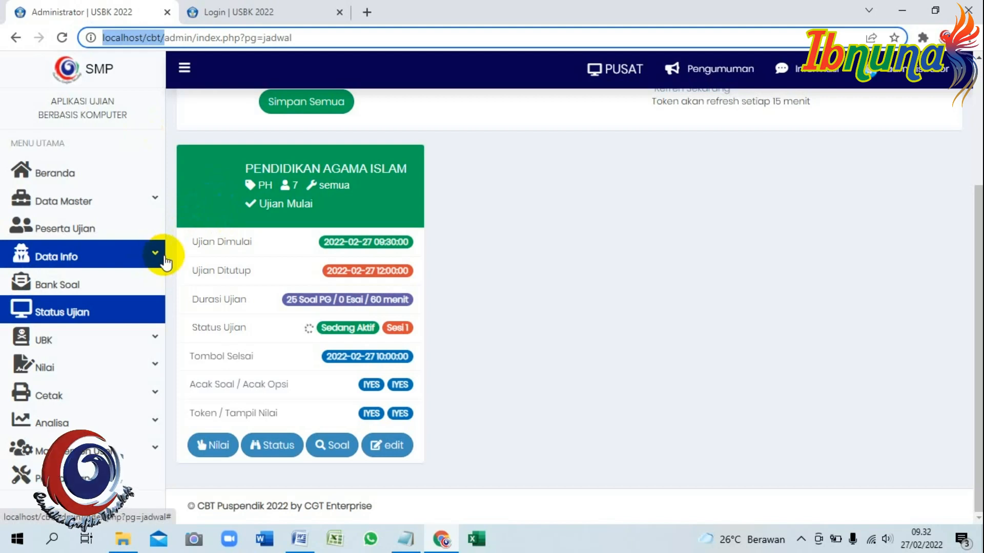
pyautogui.click(93, 208)
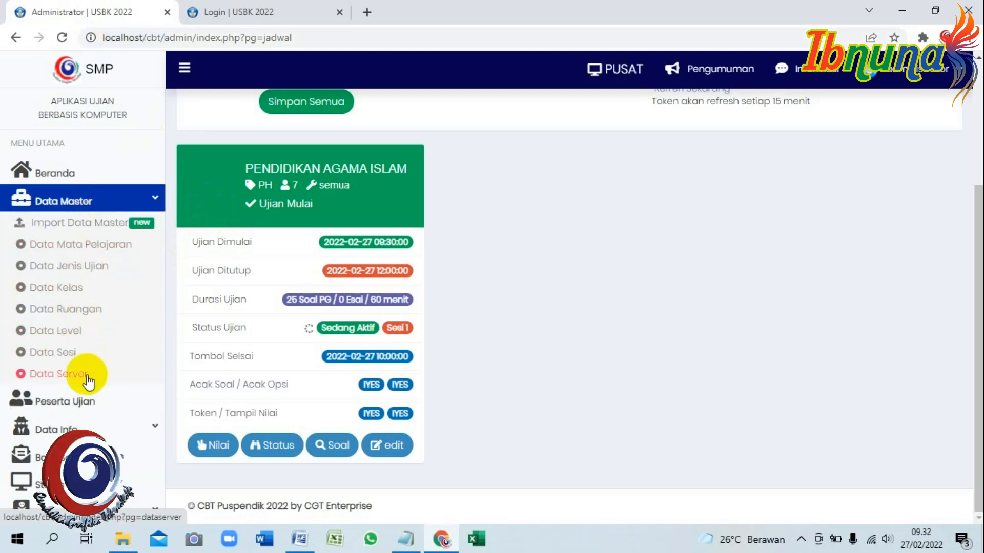
pyautogui.click(89, 402)
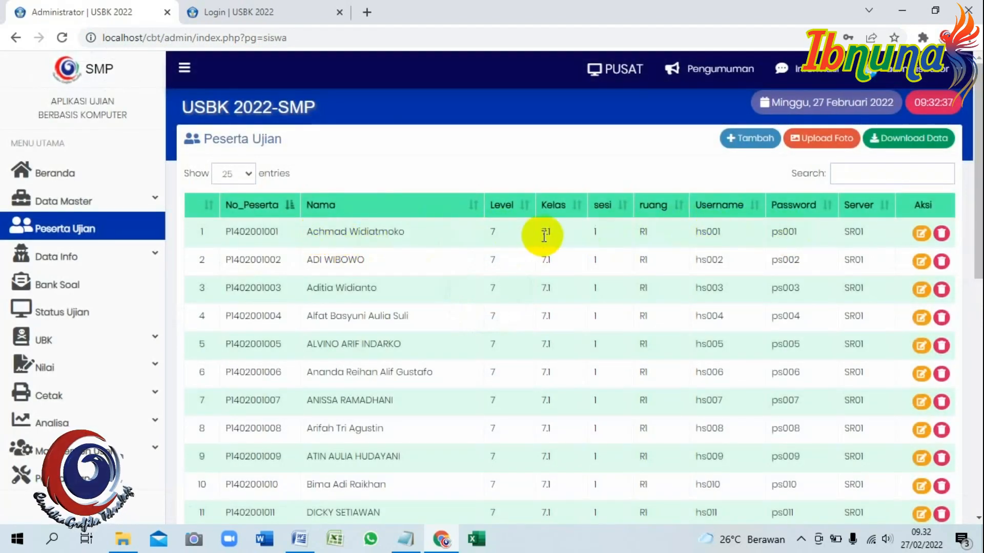
pyautogui.moveTo(722, 230); pyautogui.dragTo(693, 234)
pyautogui.hotkey('ctrl', 'c')
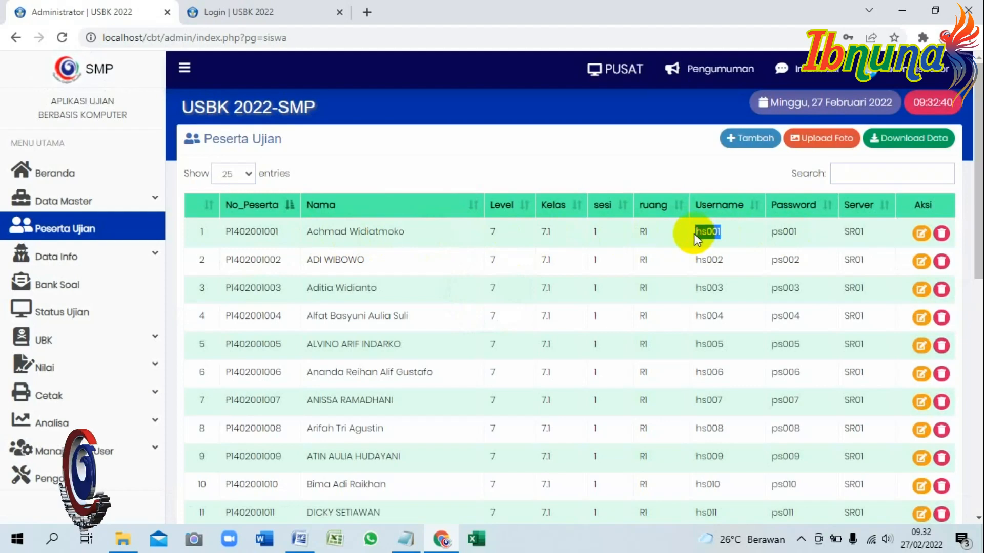
pyautogui.click(246, 12)
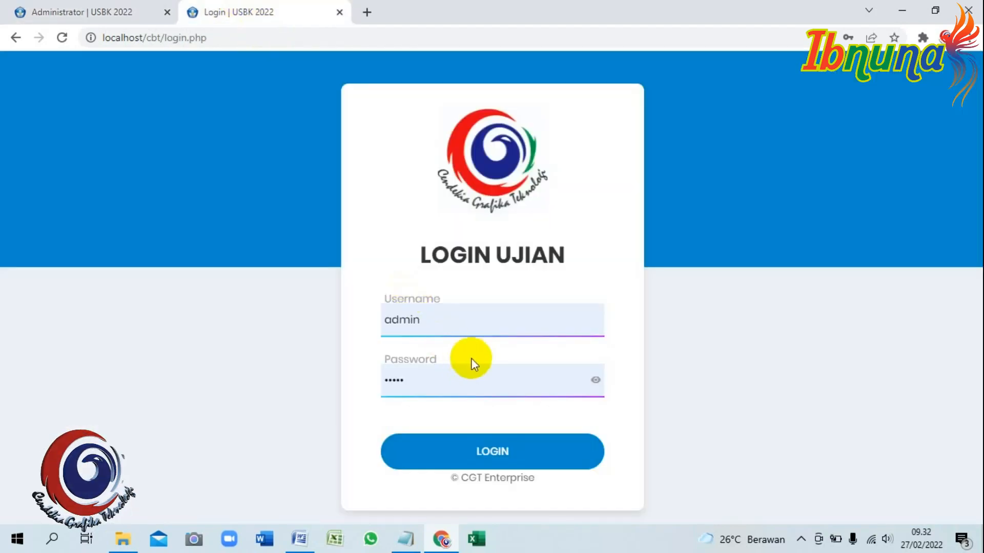
pyautogui.doubleClick(369, 321)
pyautogui.hotkey('ctrl', 'v')
# Copy participant 1's password into the login form and log in as that student.
pyautogui.hotkey('ctrl', 'shift', 'Tab')
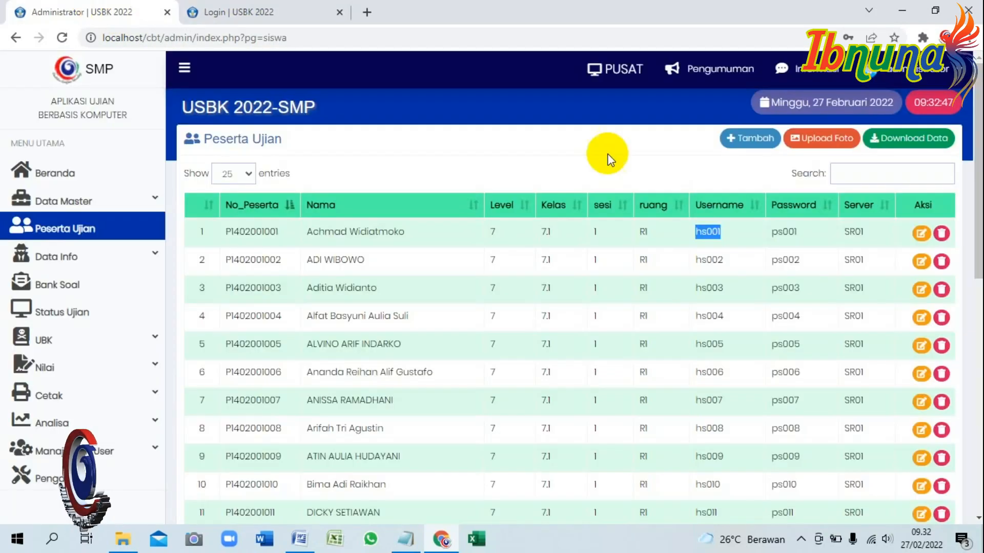
pyautogui.moveTo(800, 233); pyautogui.dragTo(771, 233)
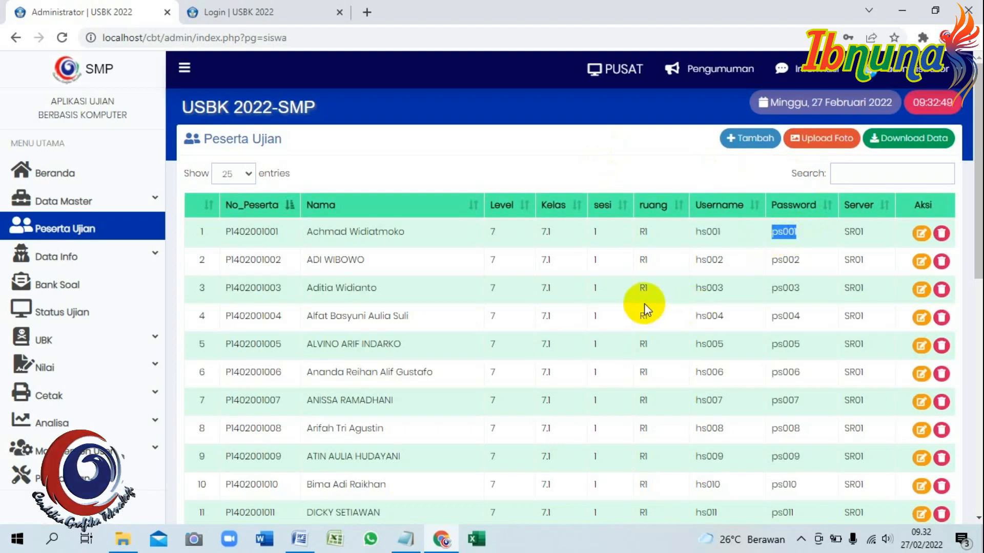
pyautogui.hotkey('ctrl', 'Tab')
pyautogui.doubleClick(431, 379)
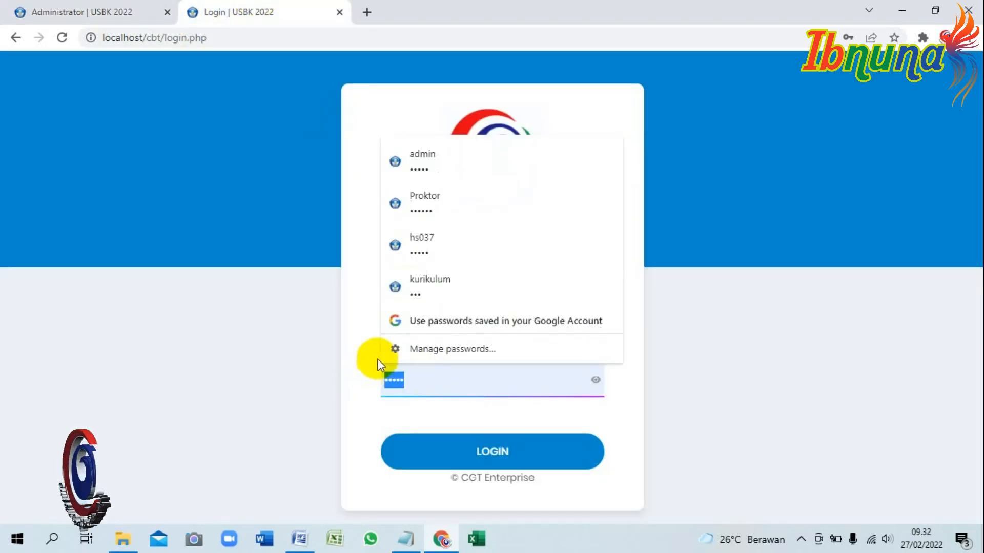
pyautogui.hotkey('ctrl', 'v')
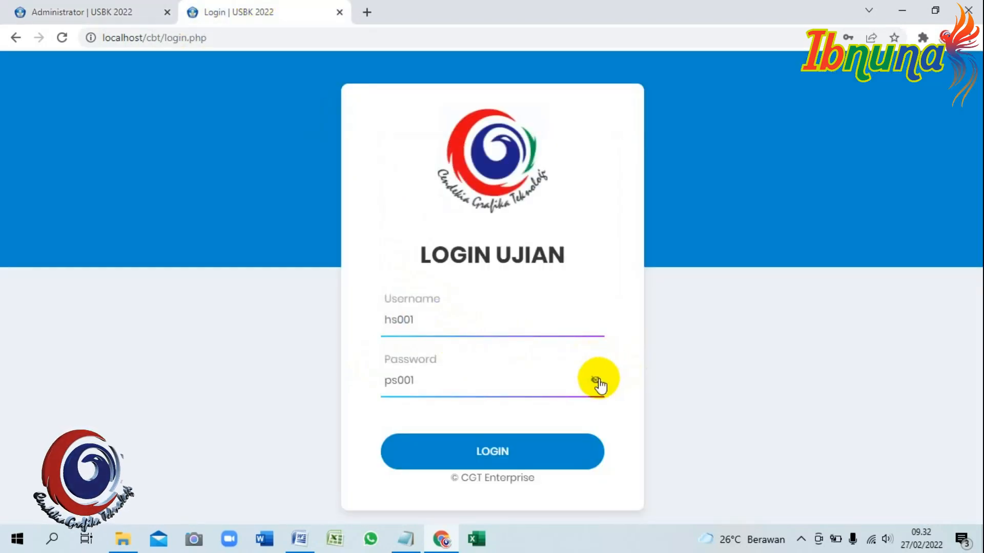
pyautogui.click(492, 451)
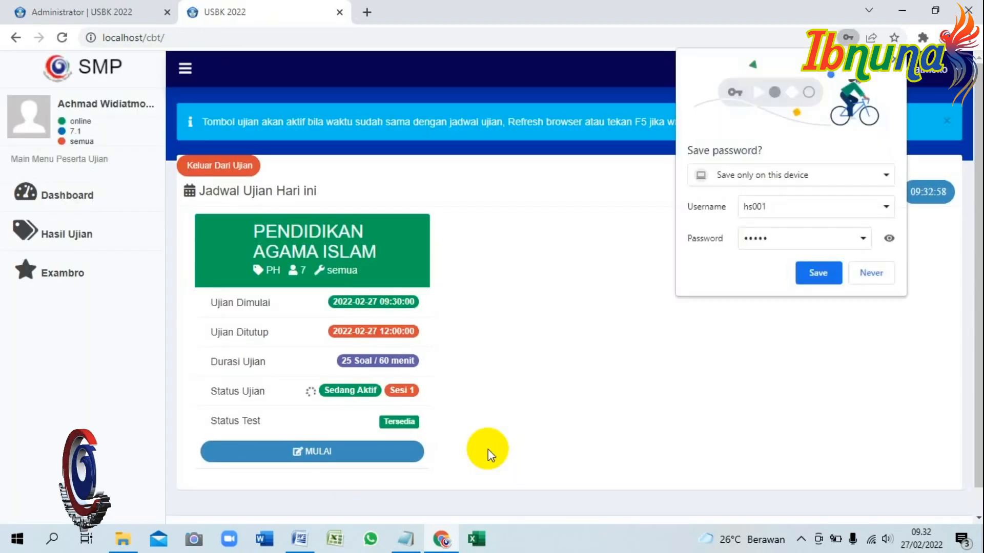
# Decline saving the password and open the Pendidikan Agama Islam test confirmation.
pyautogui.click(634, 248)
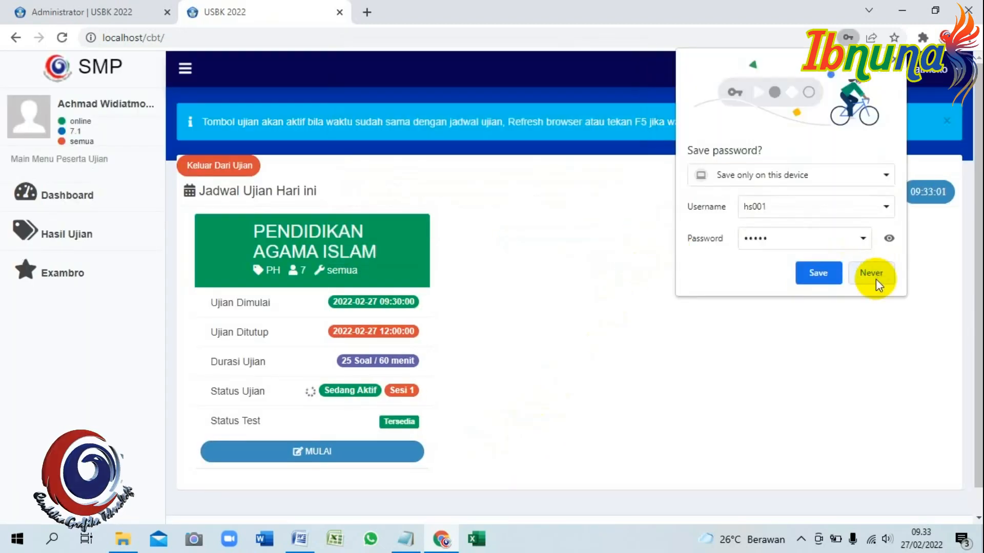
pyautogui.click(875, 279)
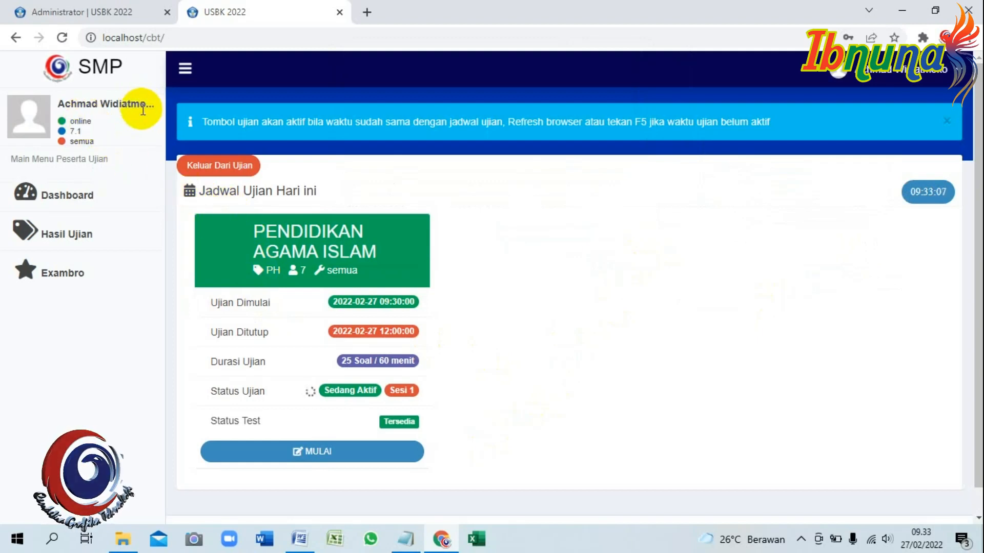
pyautogui.click(937, 82)
pyautogui.click(746, 75)
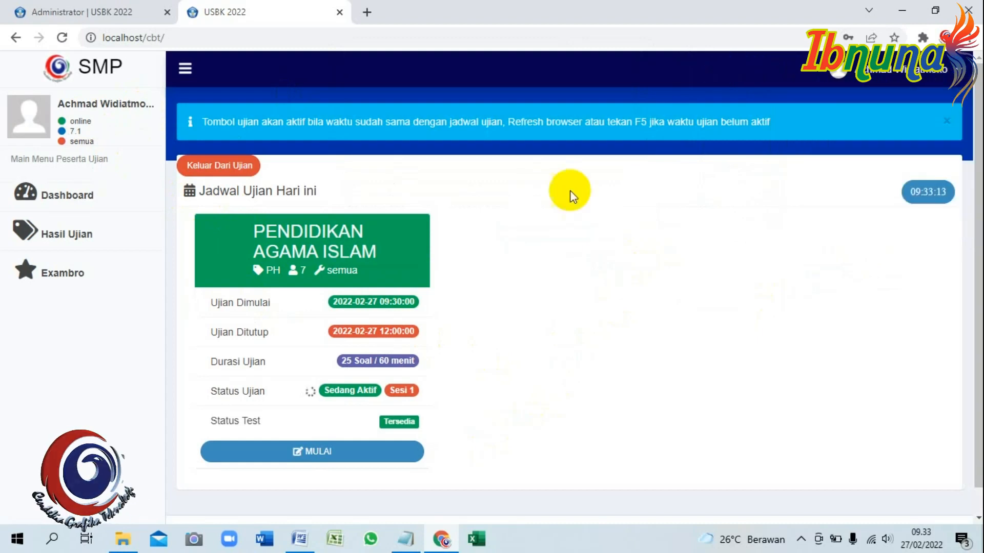
pyautogui.click(292, 453)
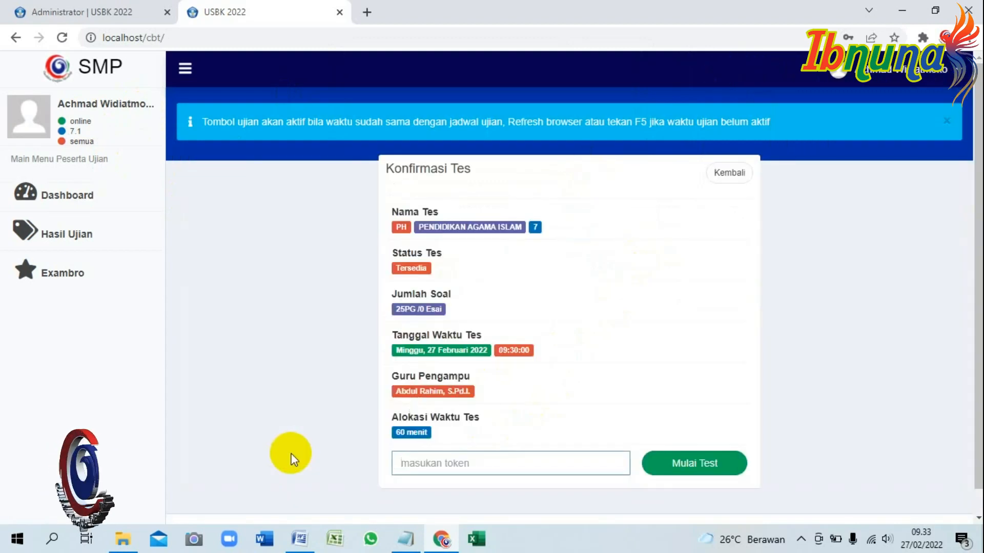
pyautogui.scroll(-1, 569, 248)
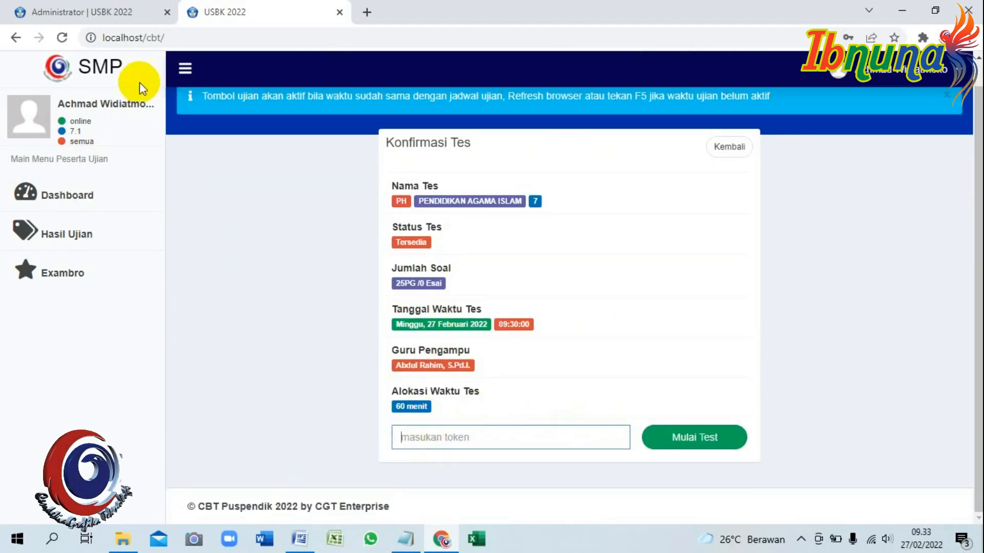
pyautogui.click(82, 12)
pyautogui.click(101, 313)
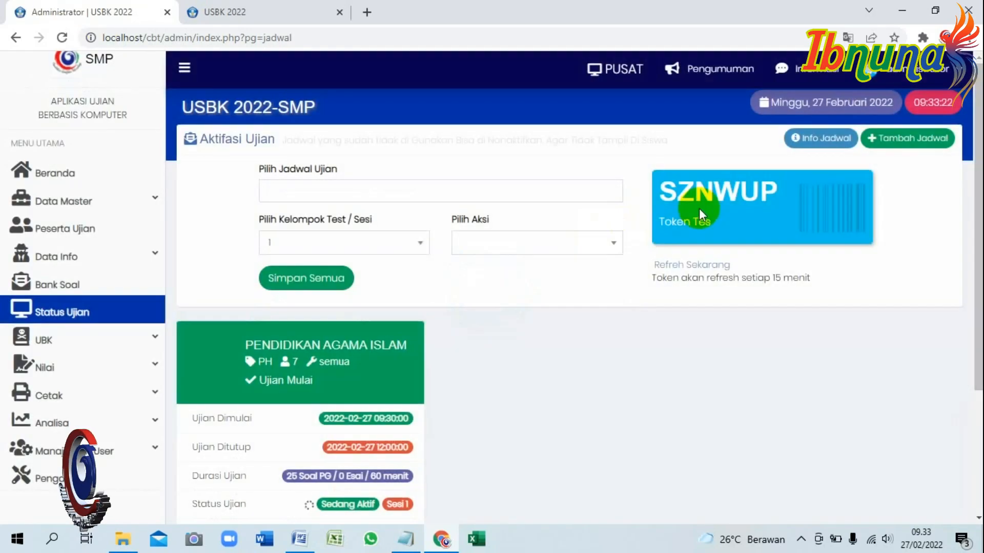
pyautogui.moveTo(779, 192); pyautogui.dragTo(666, 193)
pyautogui.hotkey('ctrl', 'c')
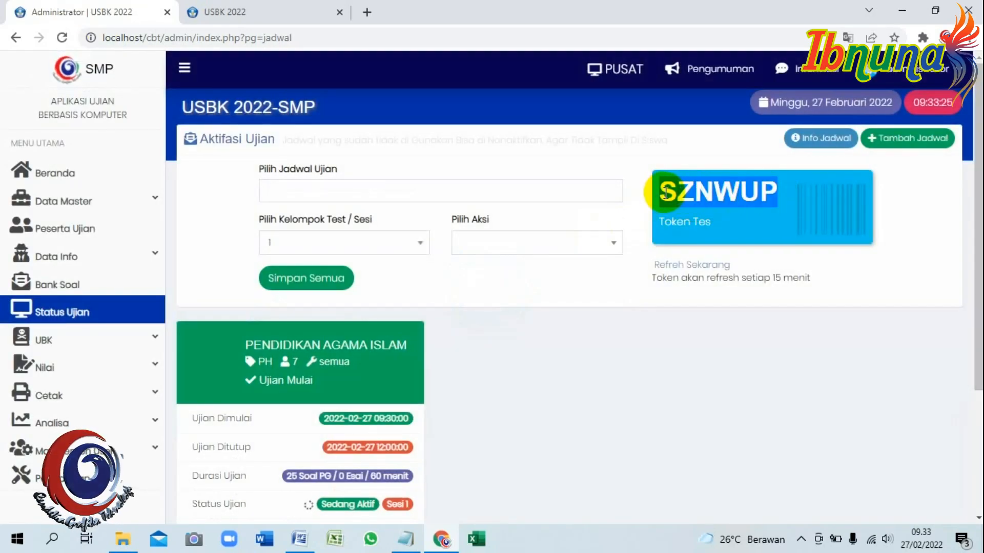
pyautogui.click(253, 9)
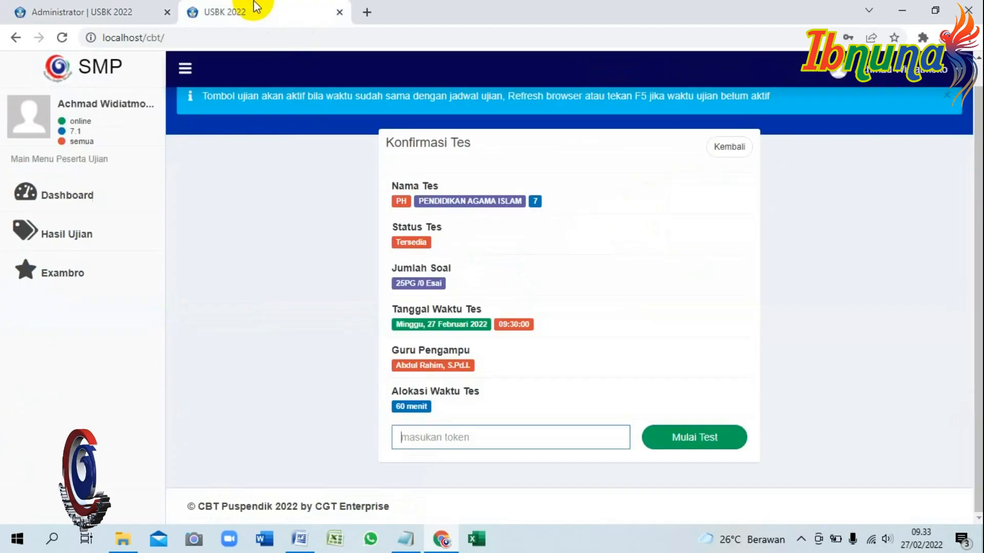
pyautogui.click(485, 437)
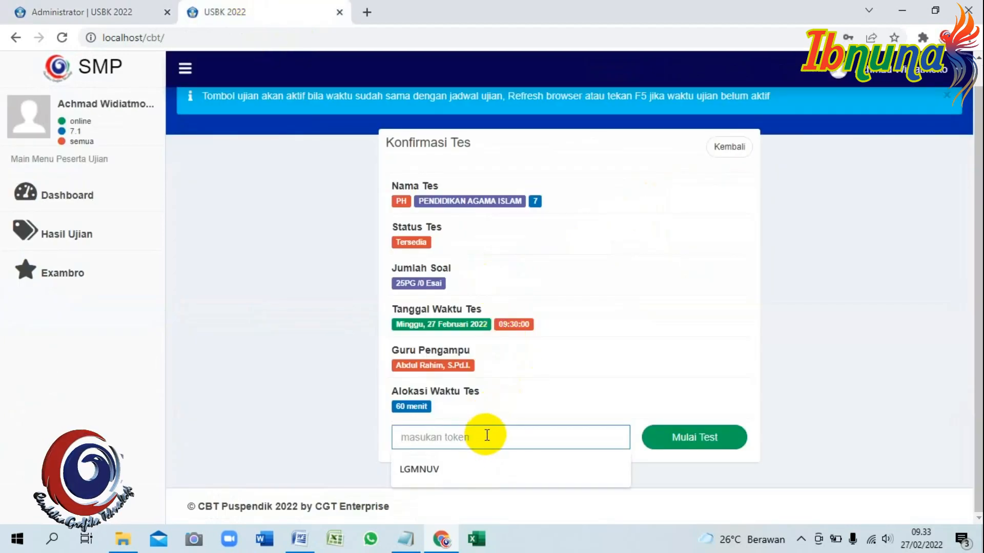
pyautogui.hotkey('ctrl', 'v')
pyautogui.scroll(1, 534, 347)
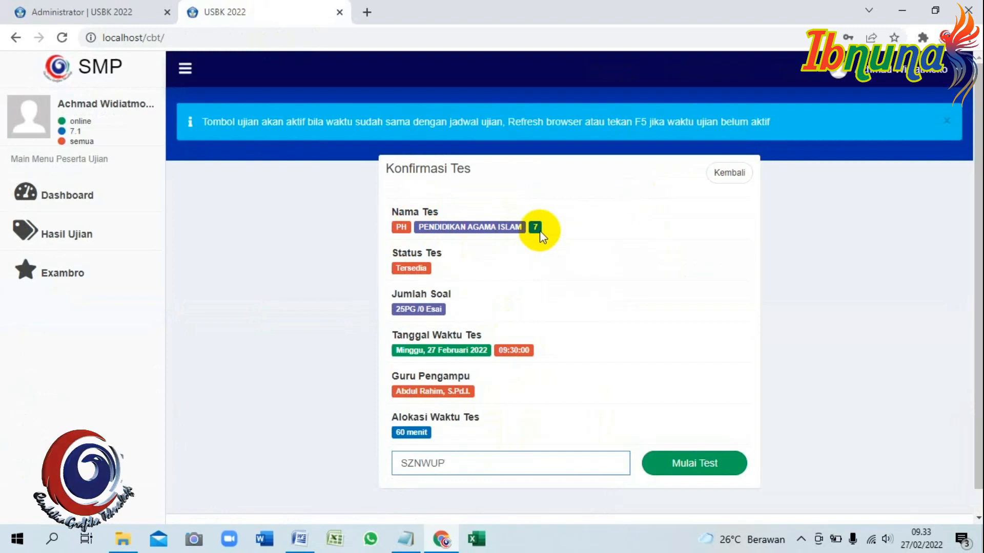
pyautogui.scroll(-1, 689, 450)
pyautogui.click(699, 432)
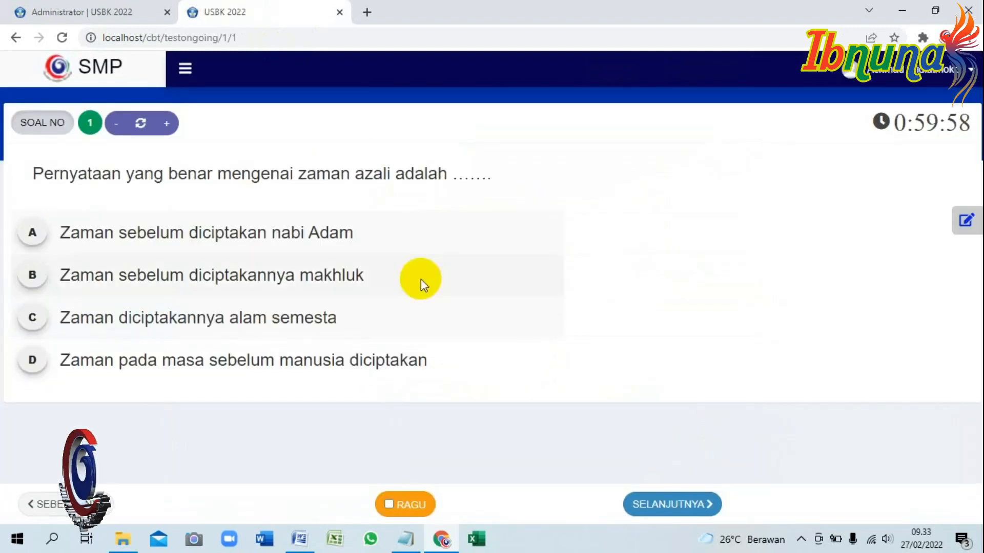
# Look over the question list and page ahead, then return to question 1.
pyautogui.click(969, 210)
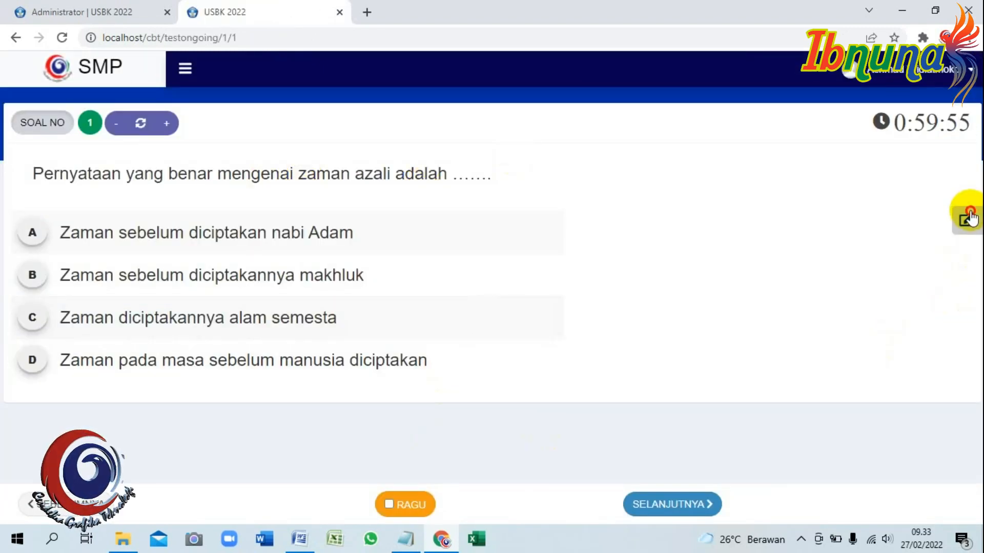
pyautogui.scroll(-3, 842, 287)
pyautogui.scroll(2, 840, 321)
pyautogui.scroll(2, 842, 314)
pyautogui.scroll(-3, 896, 256)
pyautogui.click(762, 220)
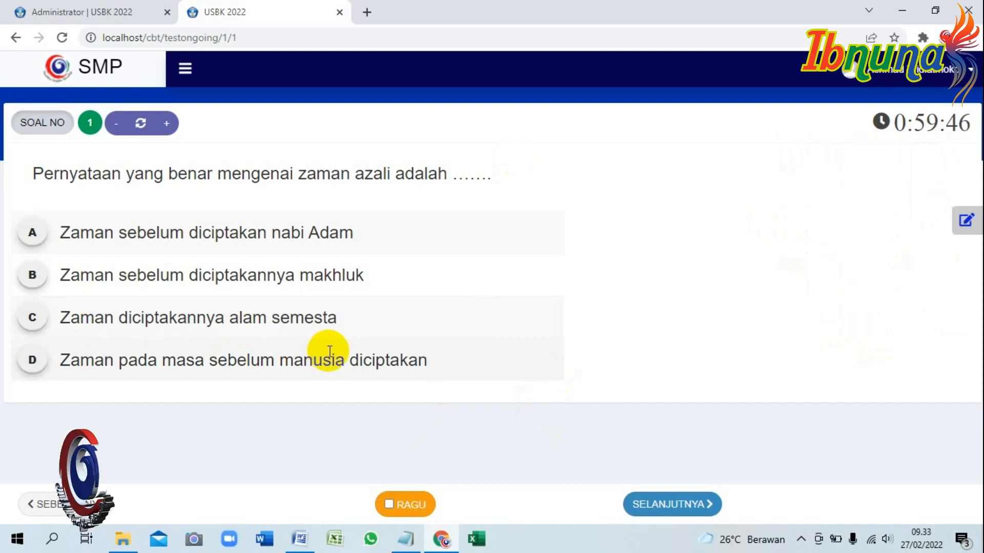
pyautogui.click(676, 504)
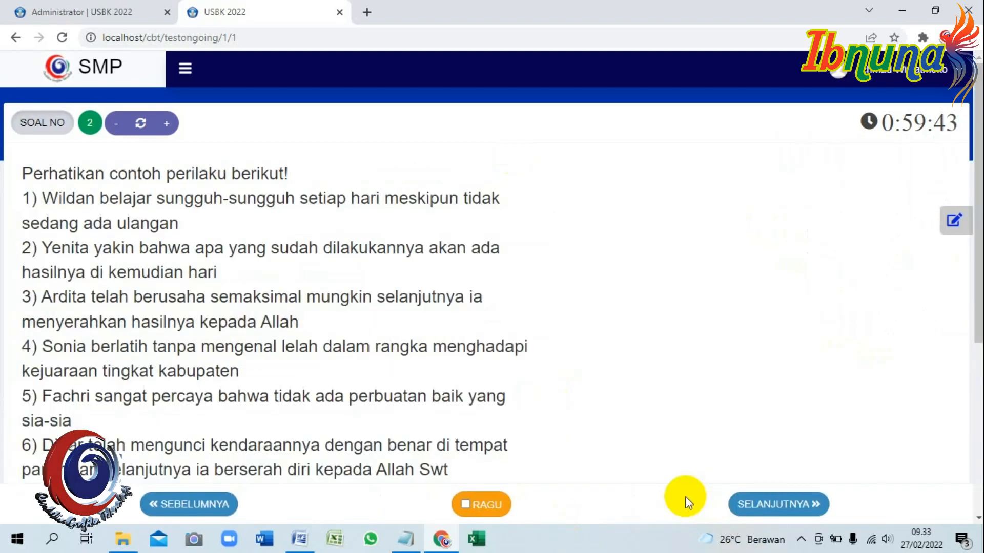
pyautogui.scroll(-5, 549, 389)
pyautogui.click(738, 504)
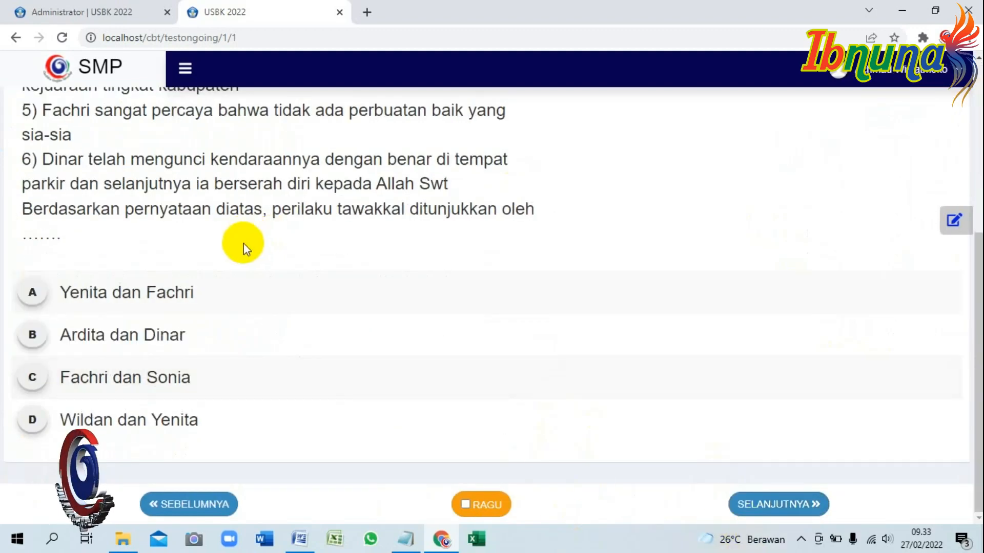
pyautogui.scroll(5, 250, 235)
pyautogui.scroll(-5, 248, 157)
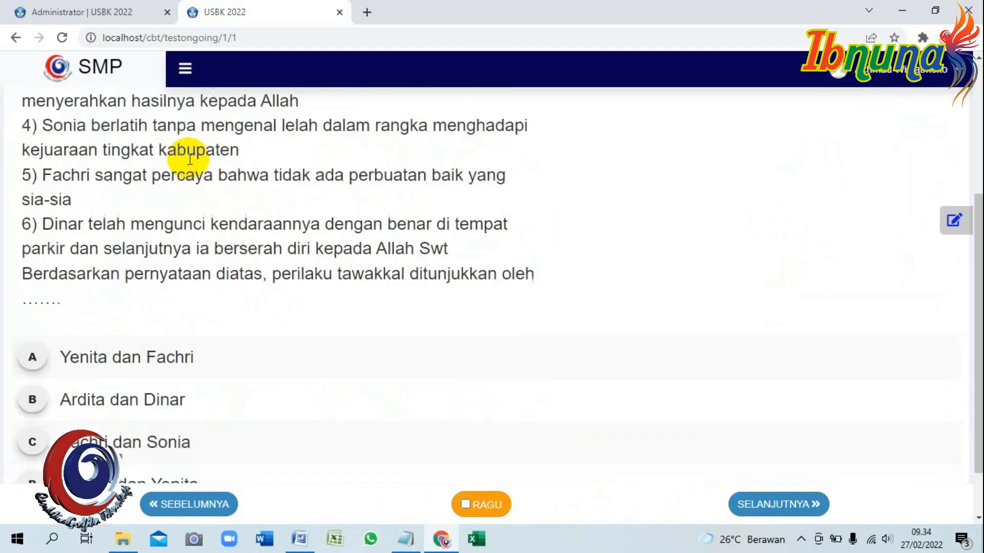
pyautogui.click(756, 506)
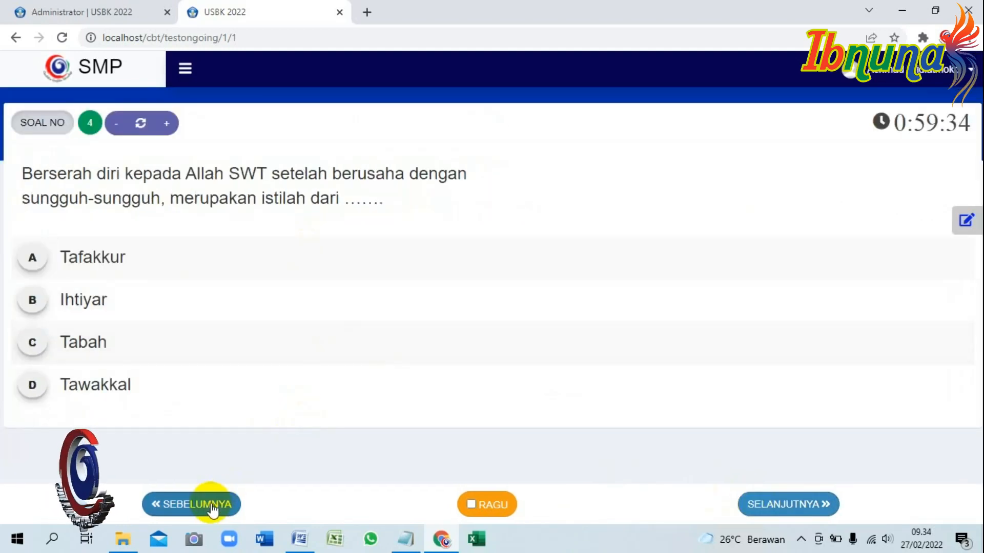
pyautogui.click(966, 220)
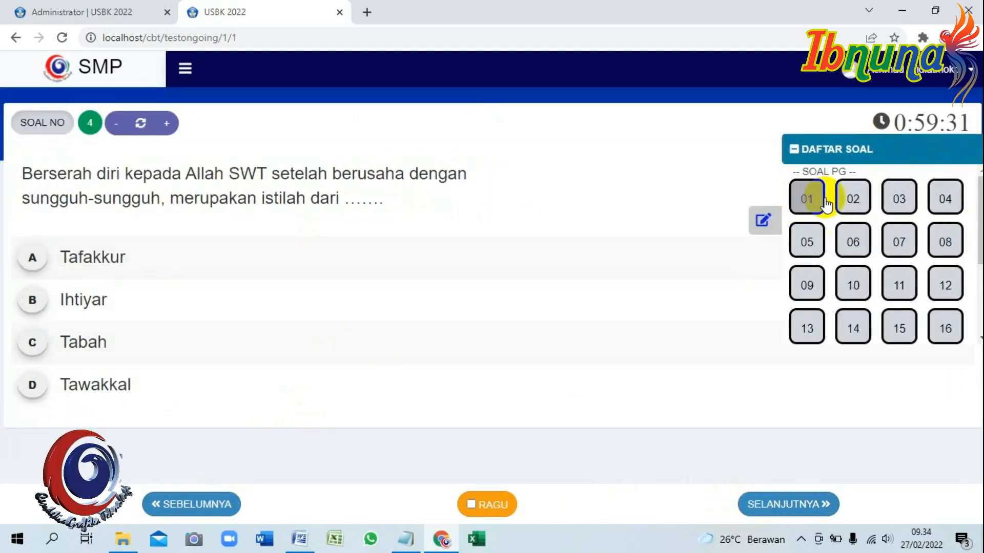
pyautogui.click(801, 199)
# Answer questions 1 through 12, moving on with SELANJUTNYA after each.
pyautogui.click(41, 241)
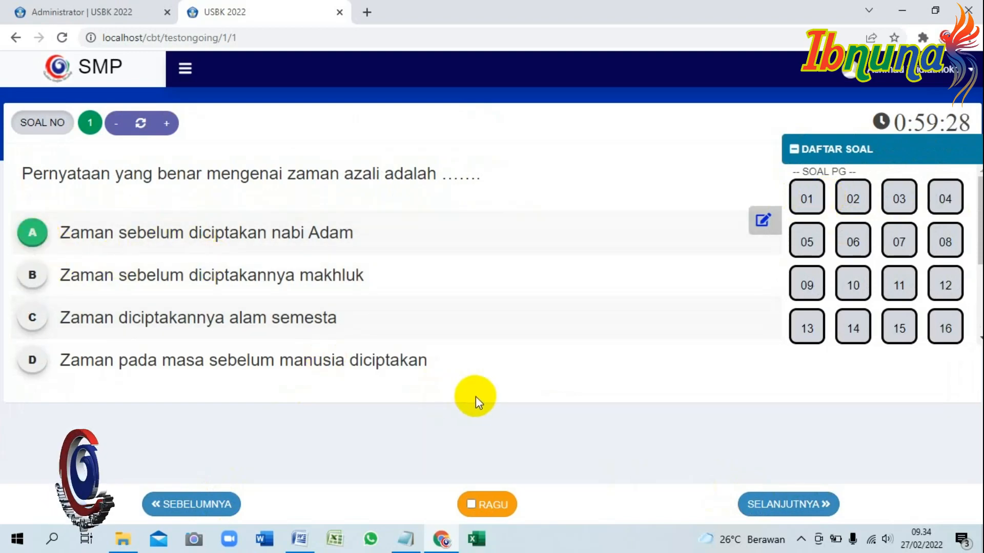
pyautogui.click(763, 221)
pyautogui.click(783, 498)
pyautogui.scroll(-5, 156, 322)
pyautogui.click(33, 337)
pyautogui.click(752, 505)
pyautogui.click(30, 300)
pyautogui.click(750, 509)
pyautogui.click(32, 300)
pyautogui.click(779, 505)
pyautogui.click(30, 307)
pyautogui.click(820, 506)
pyautogui.click(32, 342)
pyautogui.click(773, 502)
pyautogui.scroll(-2, 92, 256)
pyautogui.click(32, 333)
pyautogui.click(746, 501)
pyautogui.click(33, 370)
pyautogui.click(778, 505)
pyautogui.click(32, 434)
pyautogui.click(778, 505)
pyautogui.click(32, 367)
pyautogui.click(805, 503)
pyautogui.click(32, 366)
pyautogui.click(808, 503)
pyautogui.click(30, 377)
# Answer questions 13 through 25, then verify question 25 in DAFTAR SOAL.
pyautogui.click(795, 503)
pyautogui.click(122, 361)
pyautogui.click(788, 504)
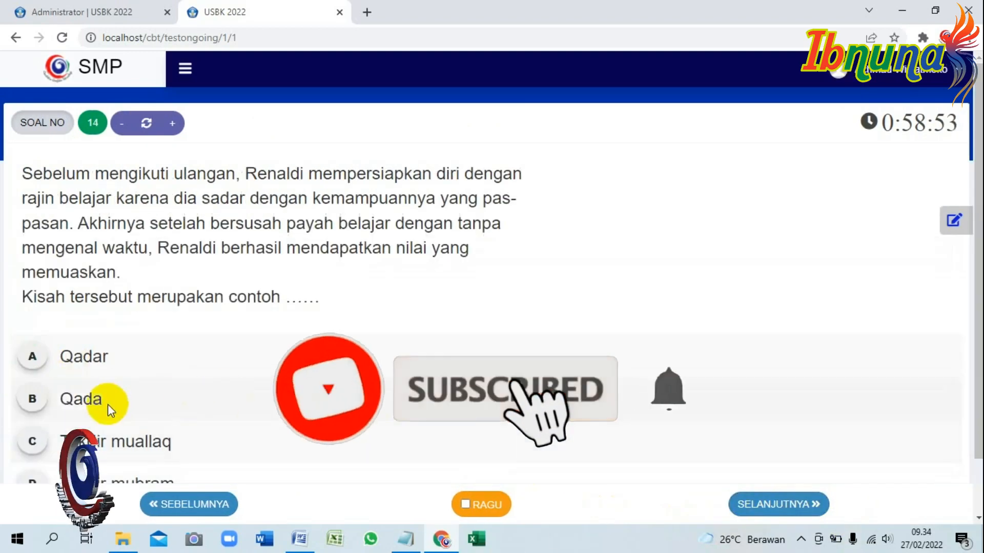
pyautogui.click(39, 401)
pyautogui.scroll(-1, 724, 447)
pyautogui.click(778, 505)
pyautogui.click(32, 378)
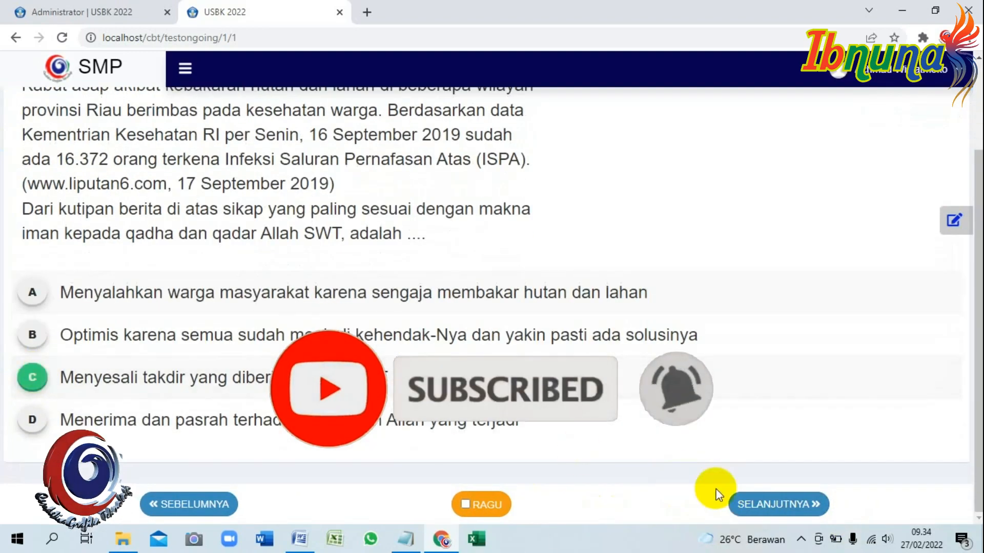
pyautogui.click(778, 504)
pyautogui.click(32, 340)
pyautogui.click(779, 504)
pyautogui.click(31, 416)
pyautogui.click(779, 505)
pyautogui.click(32, 391)
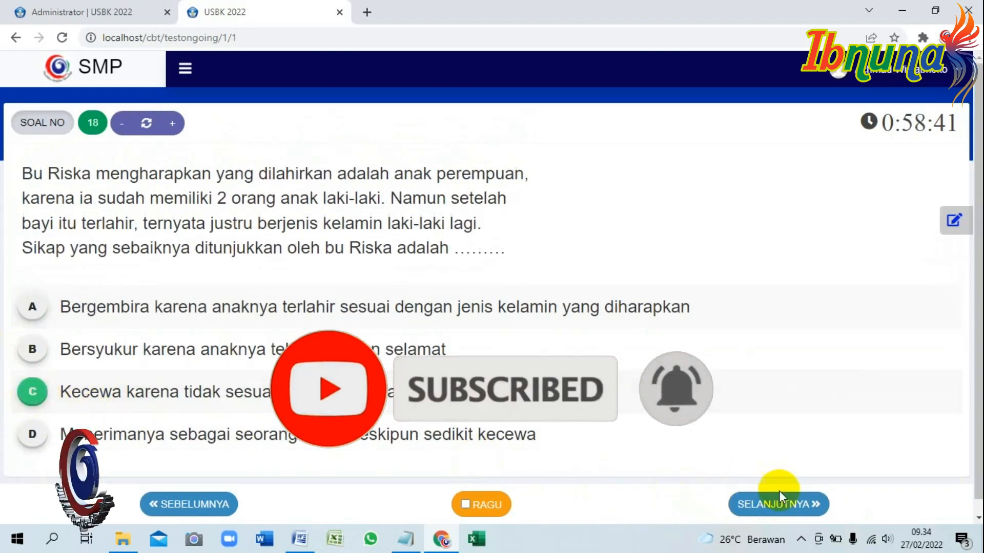
pyautogui.click(779, 504)
pyautogui.click(32, 276)
pyautogui.click(778, 504)
pyautogui.click(18, 378)
pyautogui.click(779, 505)
pyautogui.click(32, 346)
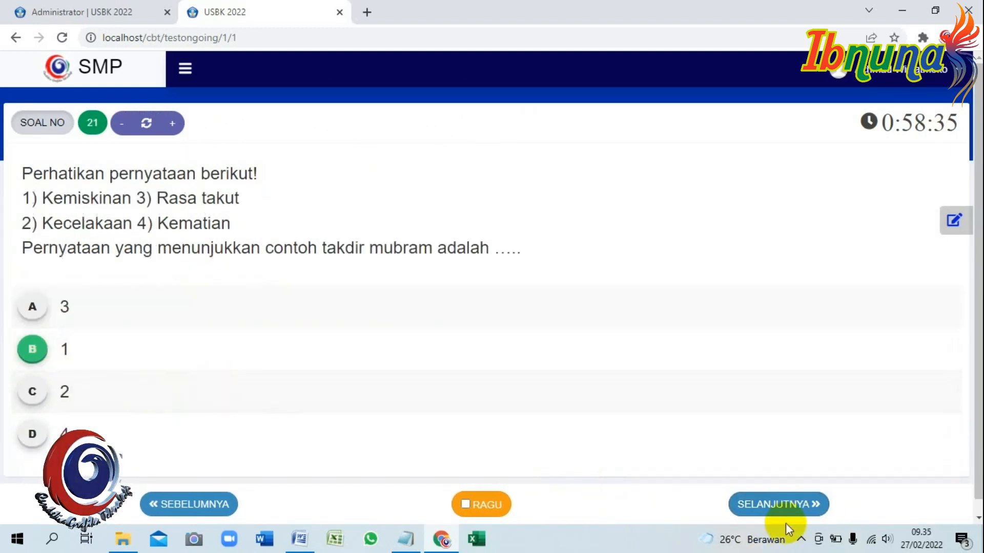
pyautogui.click(779, 505)
pyautogui.click(31, 293)
pyautogui.click(751, 505)
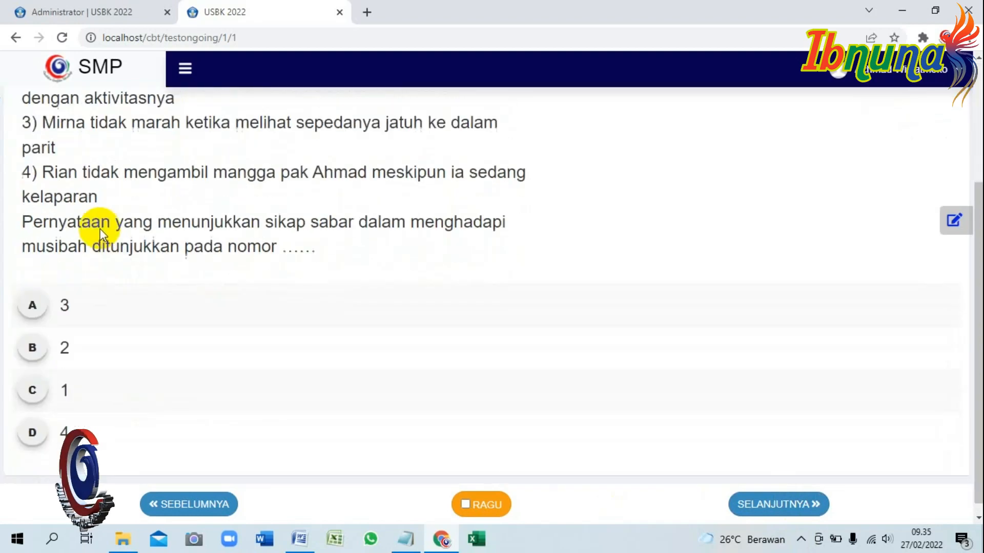
pyautogui.click(389, 335)
pyautogui.click(779, 505)
pyautogui.click(155, 395)
pyautogui.click(751, 503)
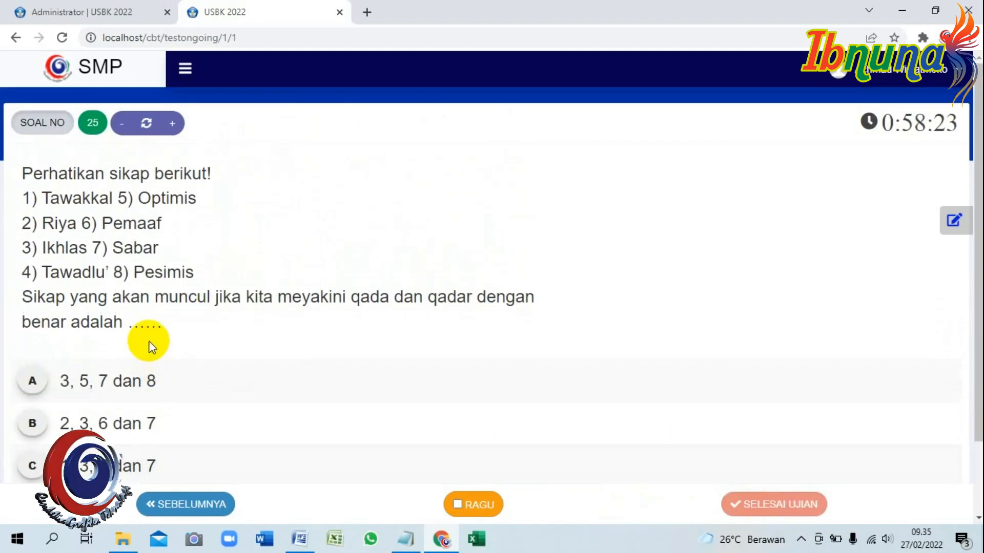
pyautogui.scroll(-2, 150, 343)
pyautogui.click(18, 333)
pyautogui.click(953, 220)
pyautogui.scroll(-5, 933, 256)
pyautogui.click(796, 321)
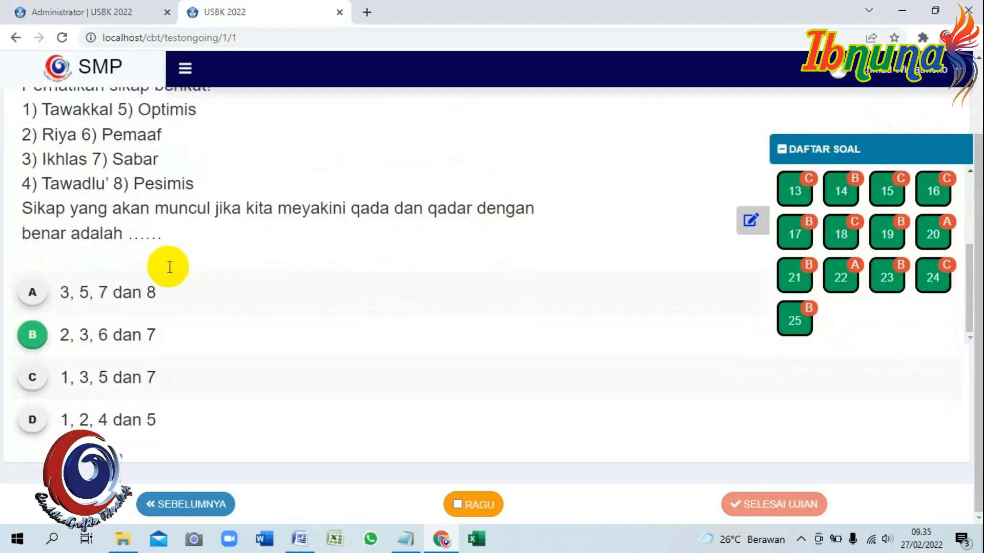
pyautogui.click(403, 542)
# Add a note that a locked SELESAI button means the student cannot finish yet.
pyautogui.press('Return')
pyautogui.press('Tab')
pyautogui.write('APABILA')
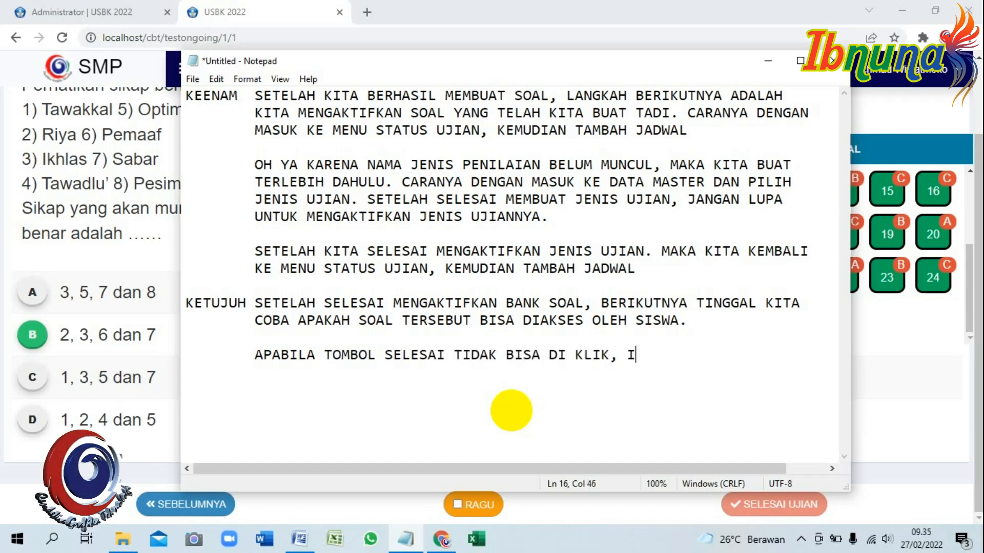
pyautogui.write('MENANDAKAN BAHWA')
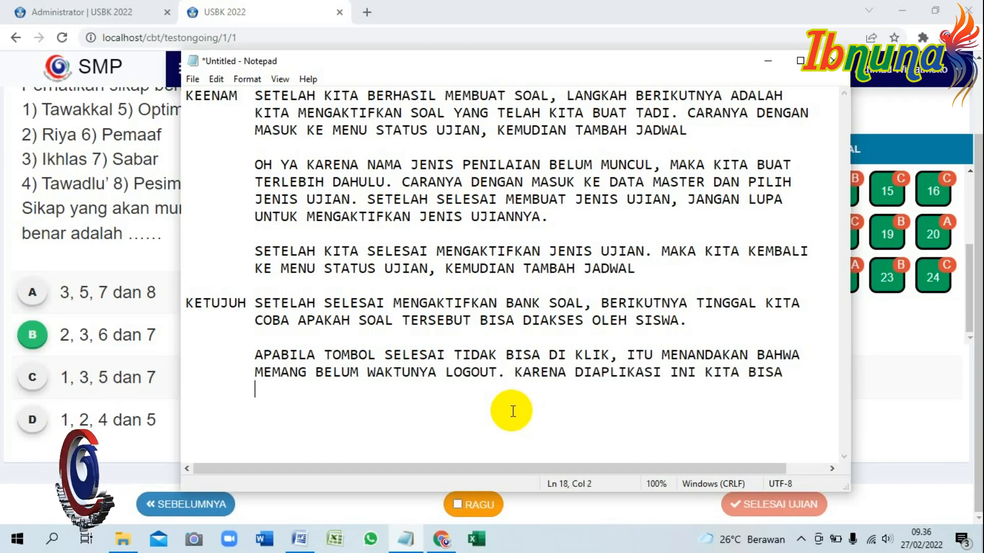
pyautogui.write('KAN KAPAN SISWA BISA LOGOUT.')
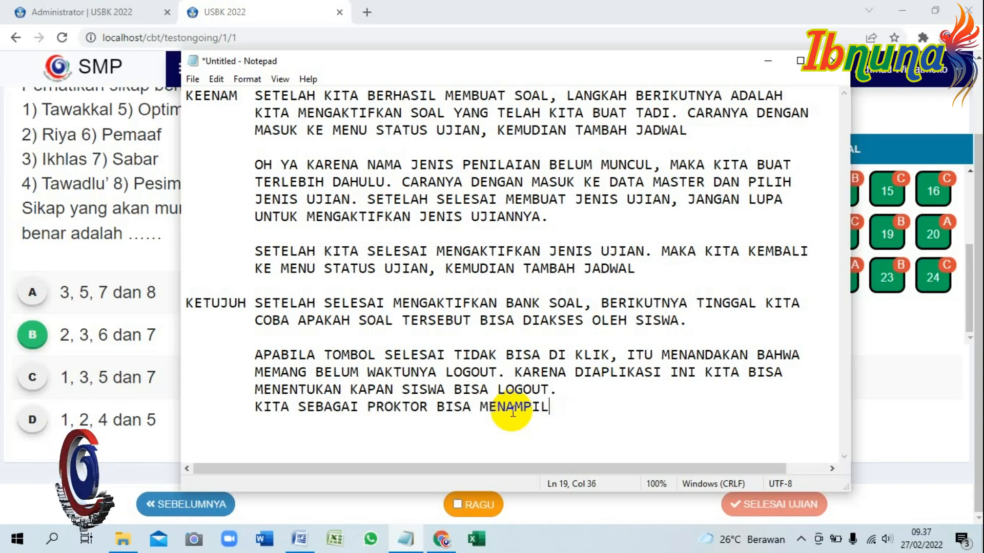
pyautogui.write('SELESAI TERSEBUT')
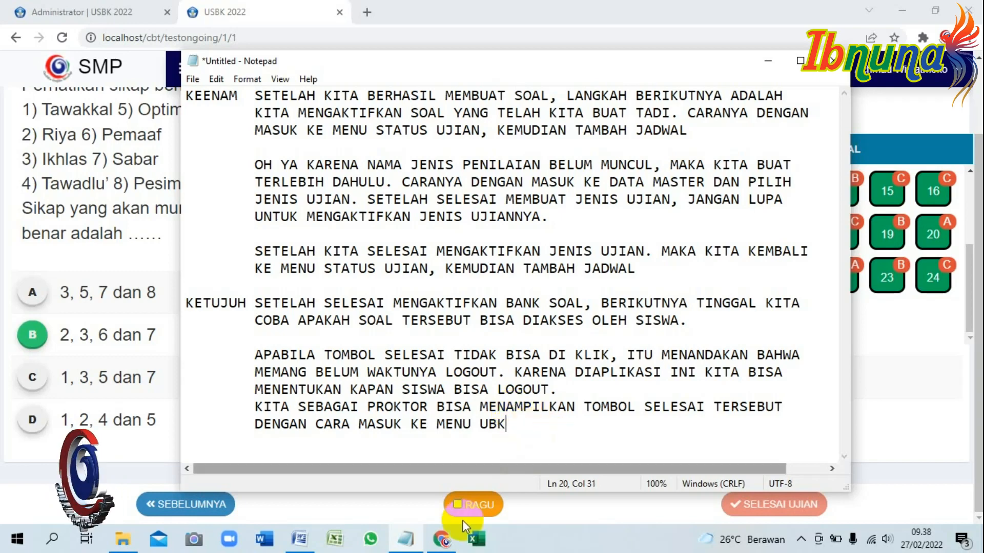
# Open UBK > Status Peserta in the admin tab.
pyautogui.click(122, 22)
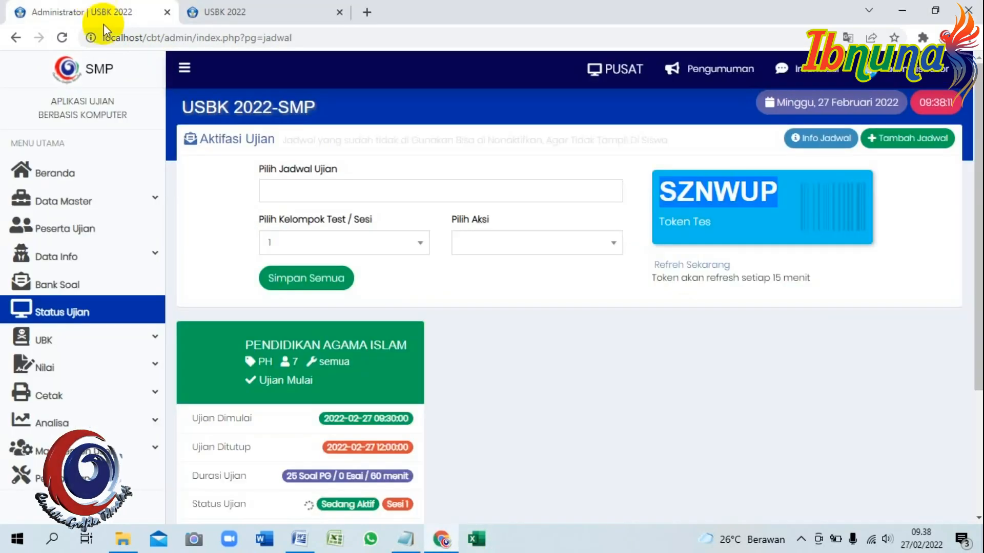
pyautogui.scroll(-3, 120, 395)
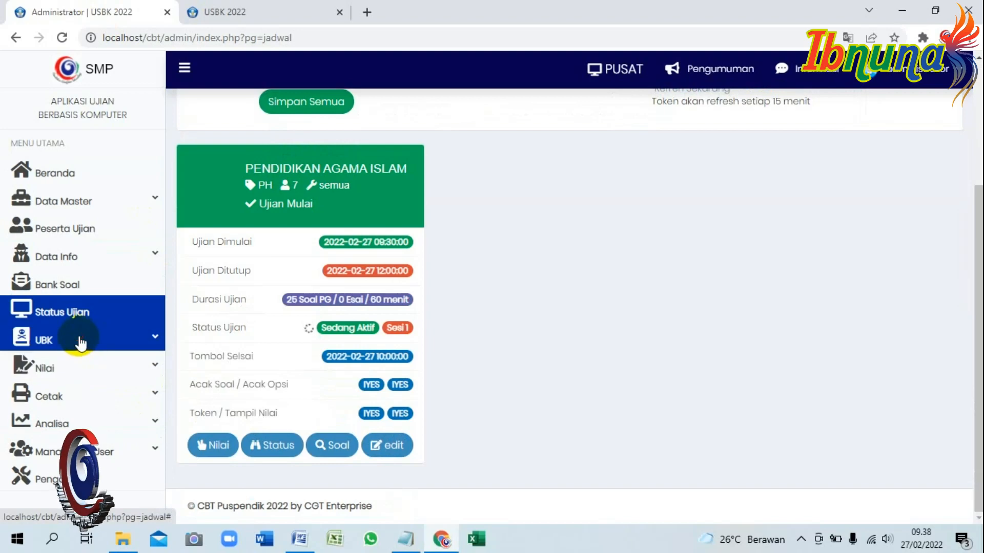
pyautogui.click(94, 338)
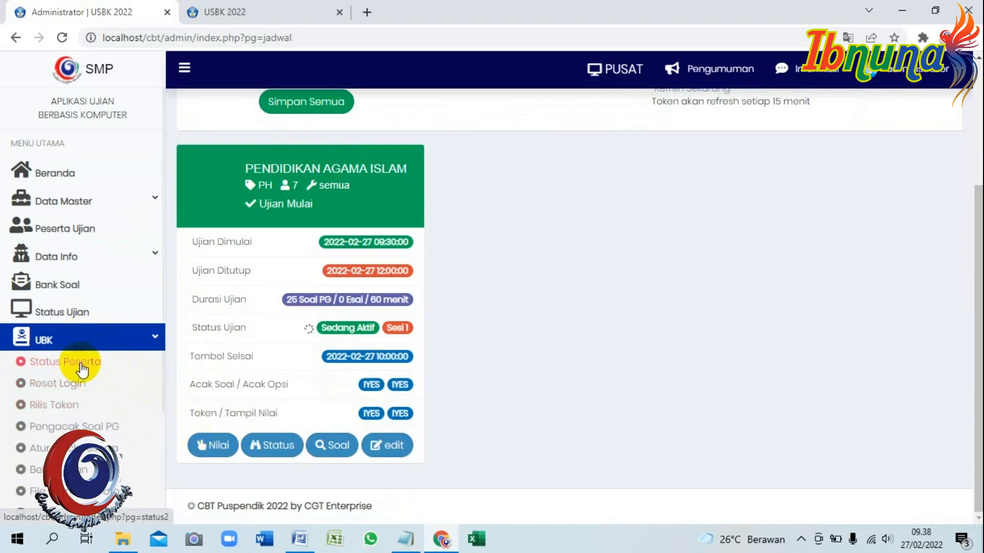
pyautogui.click(80, 366)
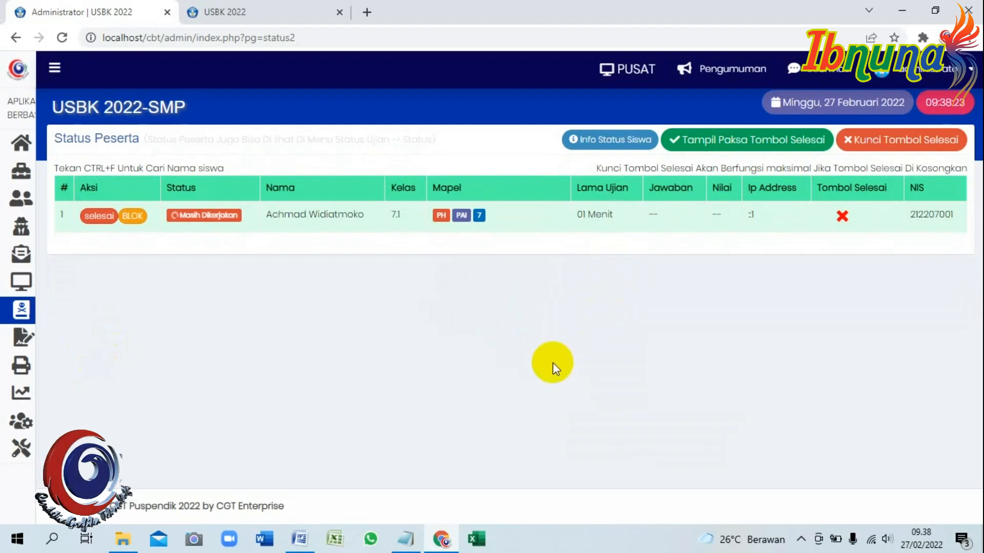
# Finish the note: enter the participant menu and click to activate the SELESAI button.
pyautogui.moveTo(406, 541)
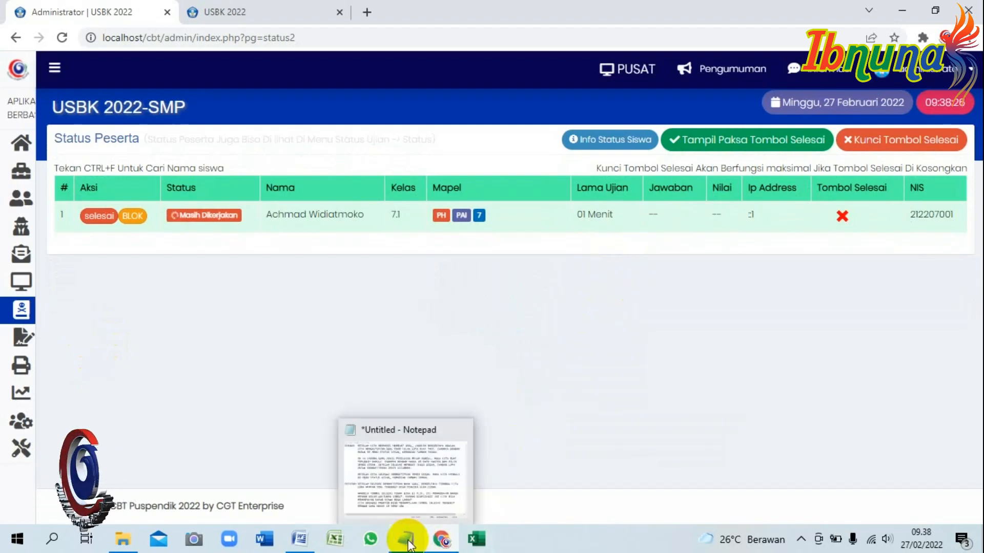
pyautogui.click(405, 541)
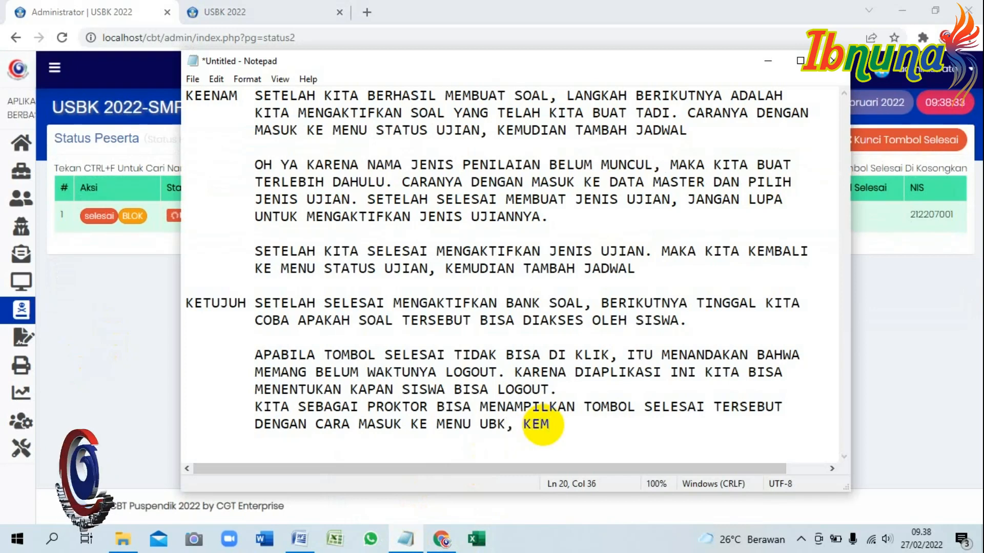
pyautogui.write('UDIAN MASUK KE MENU PESERTA')
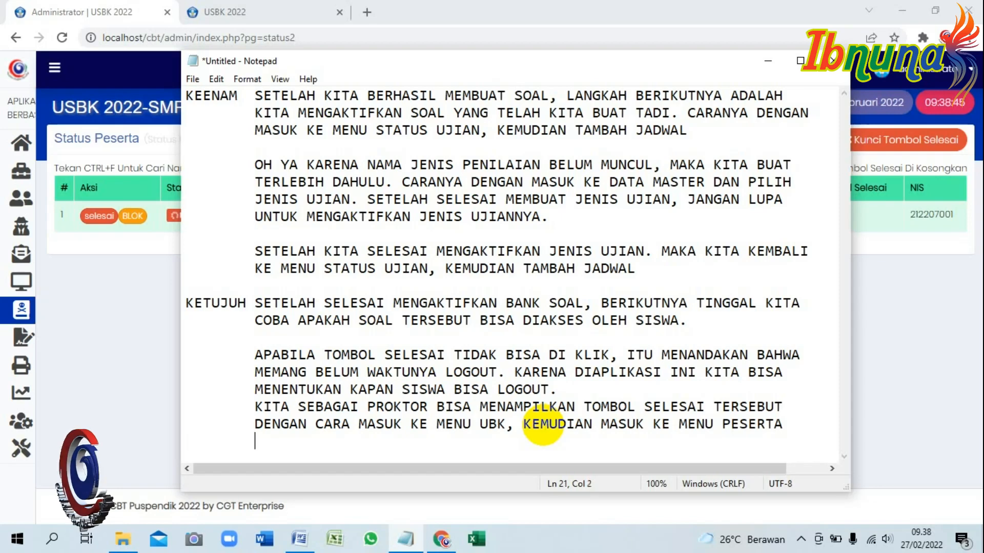
pyautogui.write('DAN NANTI KLIK AKT')
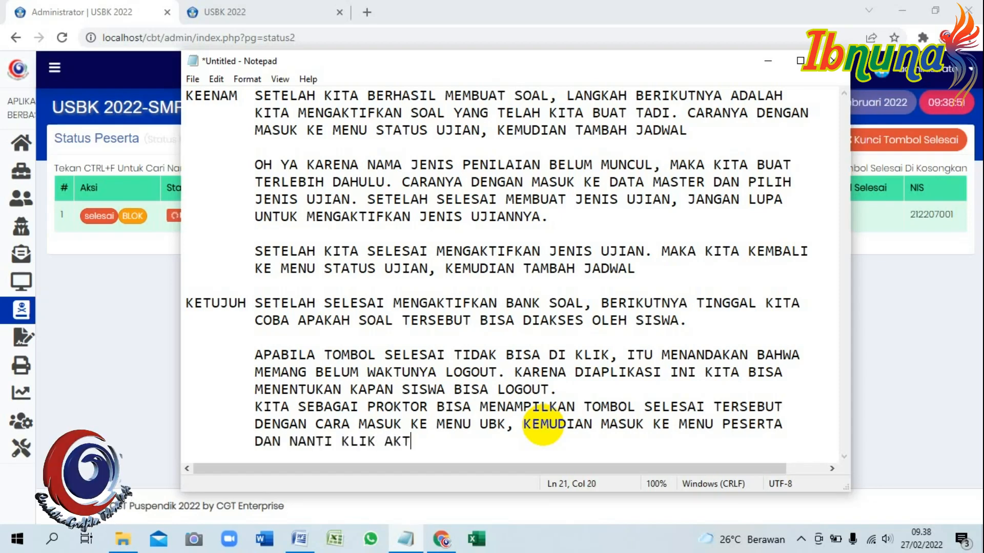
pyautogui.write('IFKAN TOMBOL SELESAI')
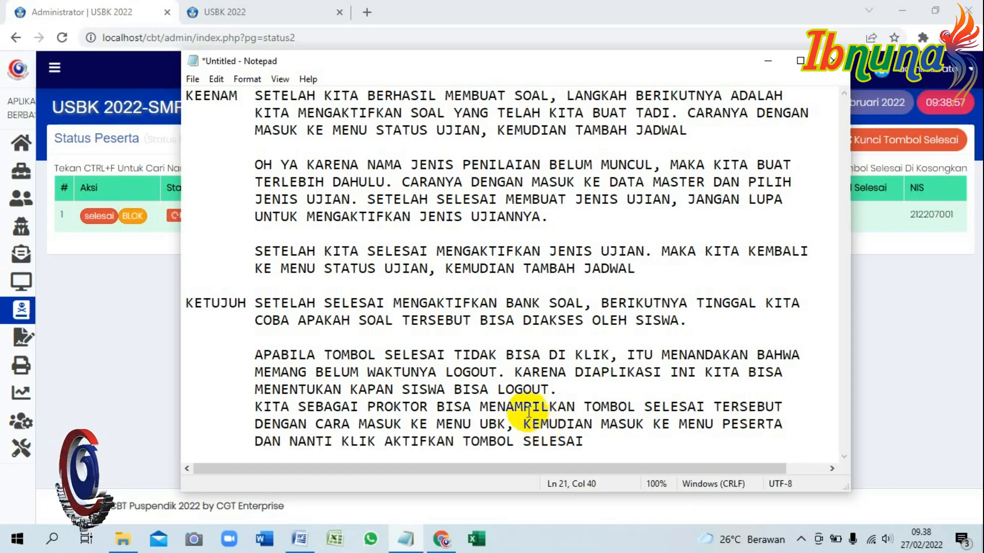
# Force-show the student's finish button with Tampil Paksa Tombol Selesai.
pyautogui.click(147, 373)
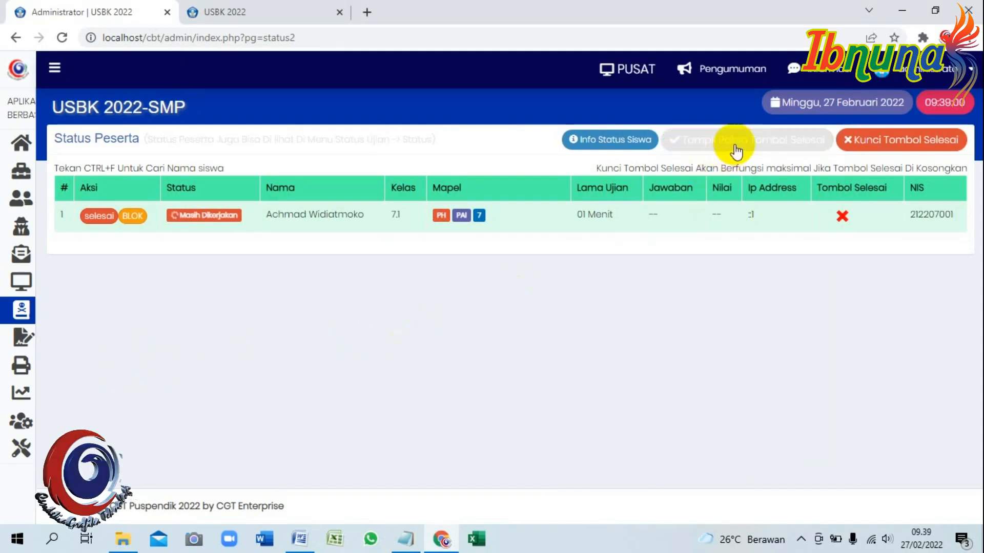
pyautogui.click(785, 149)
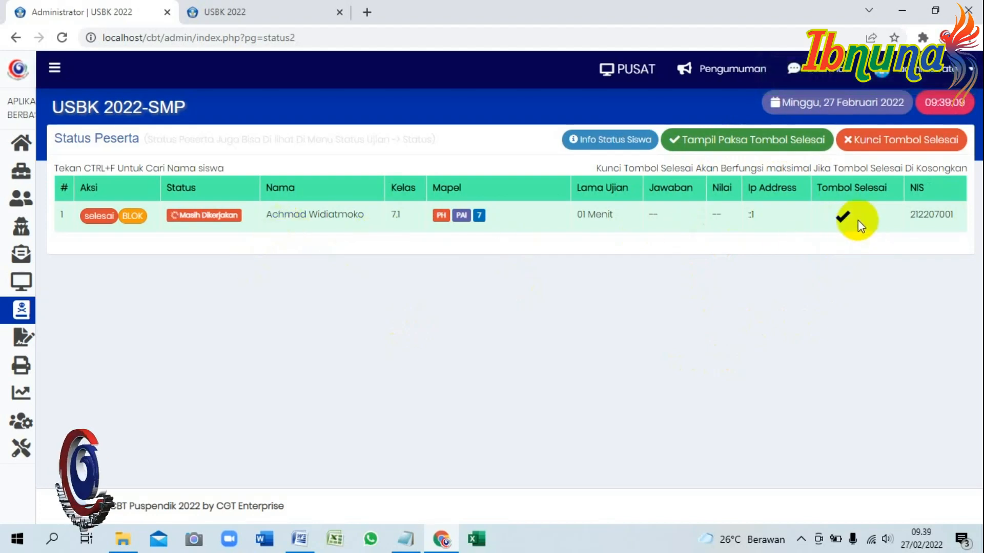
pyautogui.click(261, 13)
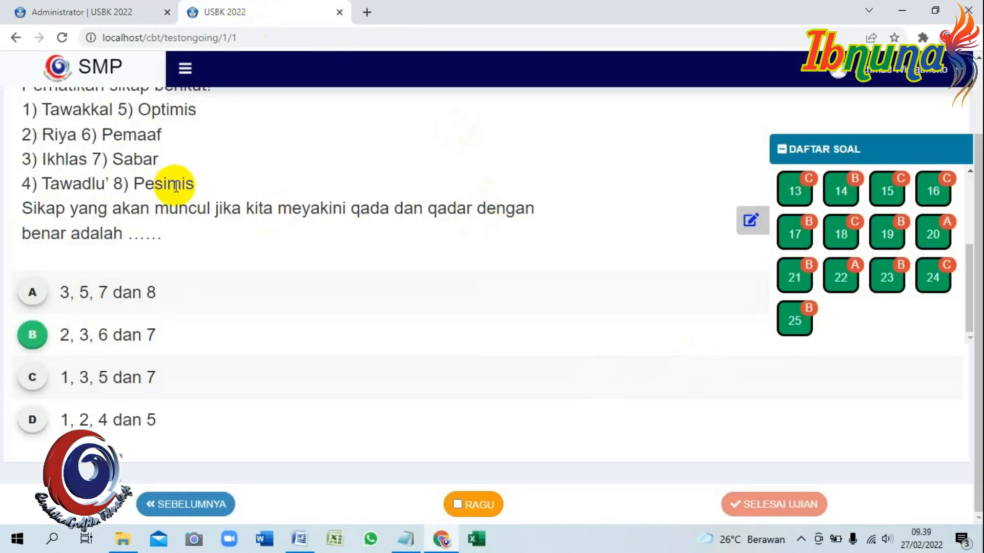
# Reload the exam, go to question 25 and call up the SELESAI UJIAN confirmation.
pyautogui.click(62, 37)
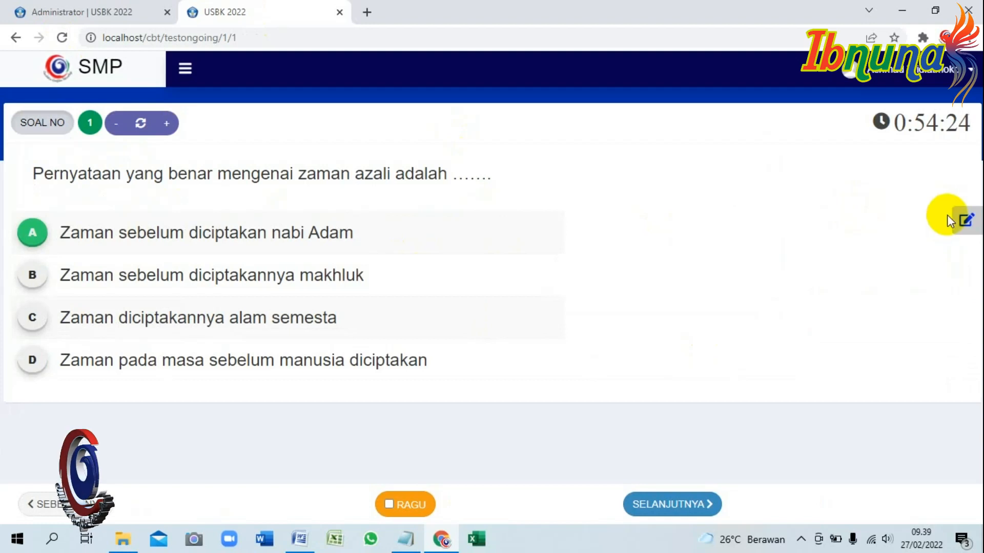
pyautogui.click(966, 221)
pyautogui.scroll(-1, 803, 318)
pyautogui.click(794, 320)
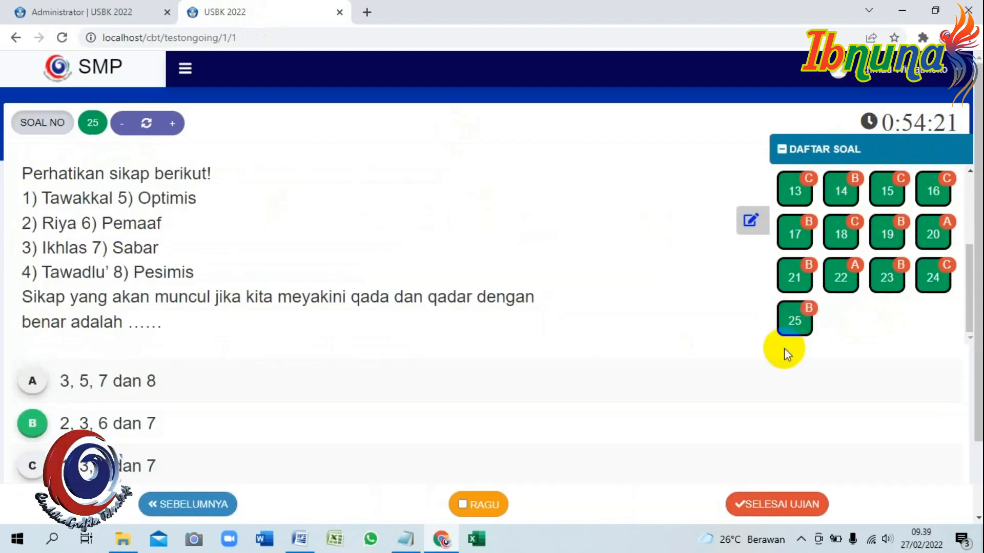
pyautogui.scroll(-2, 784, 349)
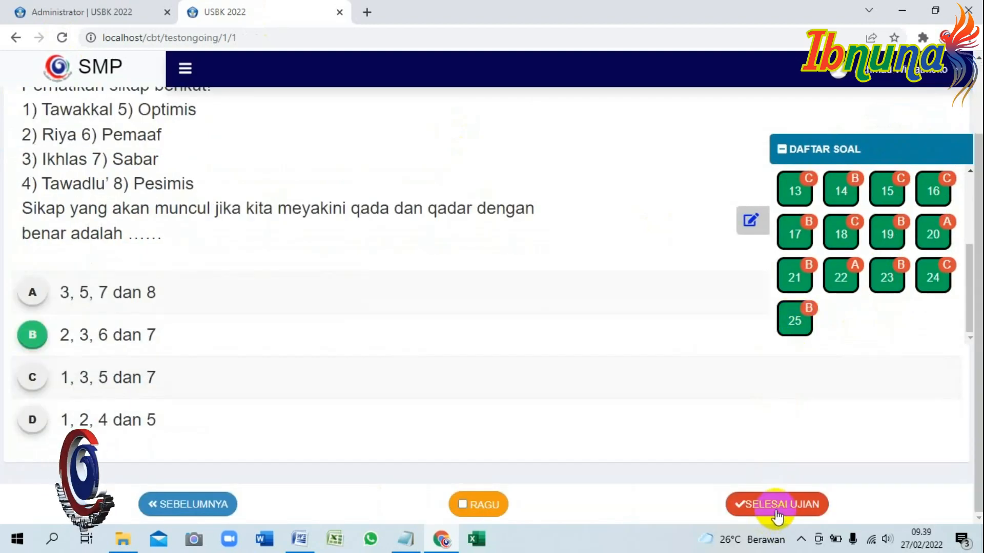
pyautogui.click(776, 511)
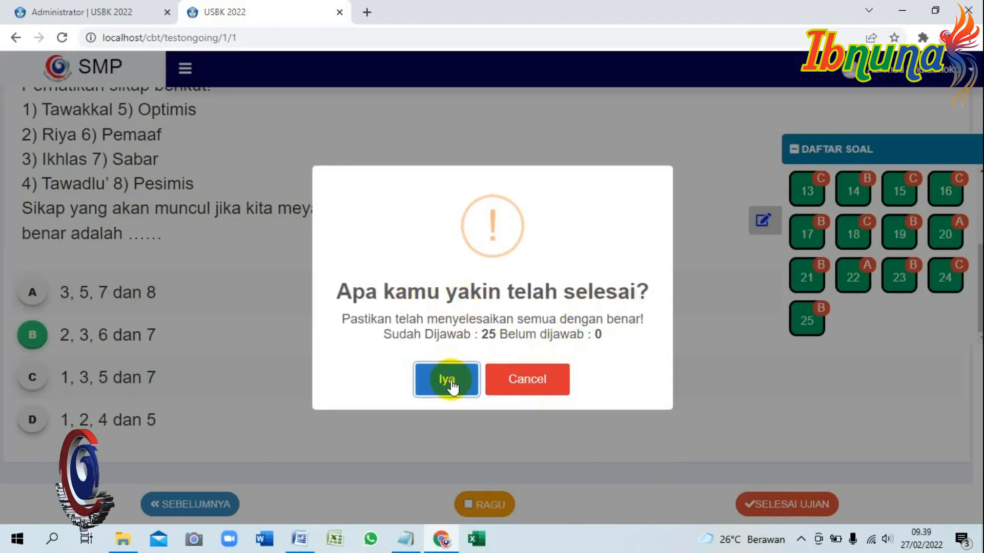
# Clear all the old text from the Notepad note.
pyautogui.click(405, 539)
pyautogui.hotkey('ctrl', 'a')
pyautogui.press('Delete')
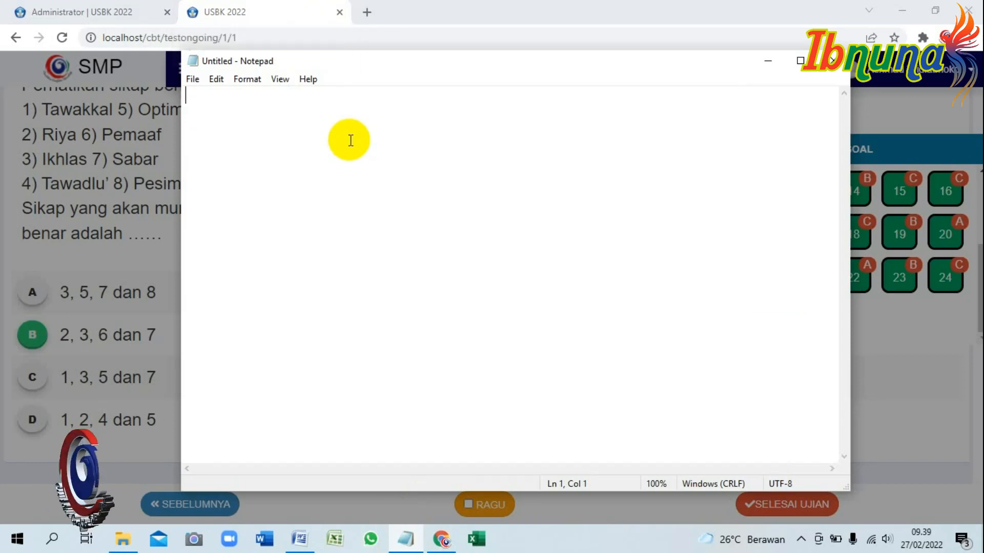
# Type 'UNTUK SEKEDAR INFORMASI' followed by 'DIAPLIKASI' in Notepad.
pyautogui.write('UNTUK SEKEDAR INFORMASI')
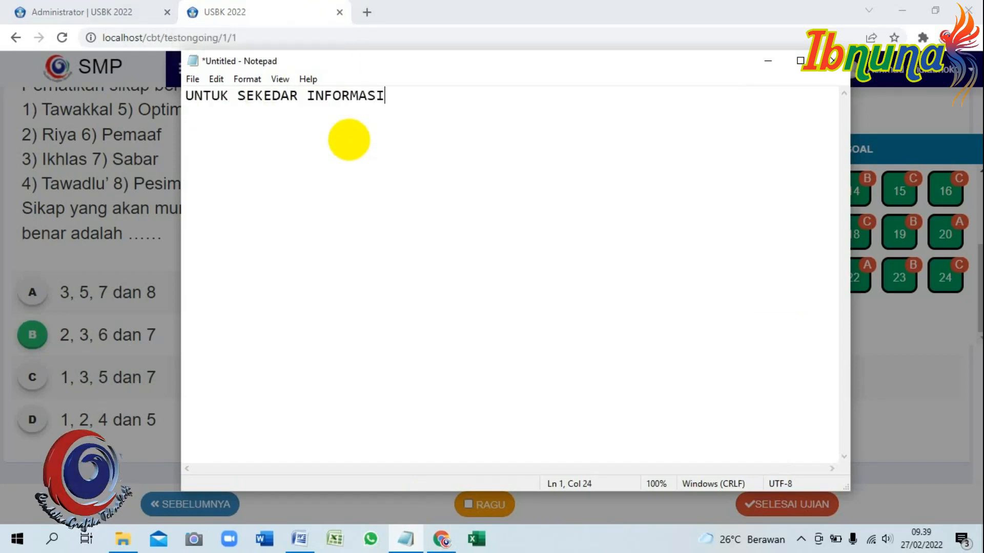
pyautogui.write('  DIAPLIKASI PUSPENDIK CBT INI SEBENARNYA BANYAK SEKALI MENU YANG BERMANFAAT')
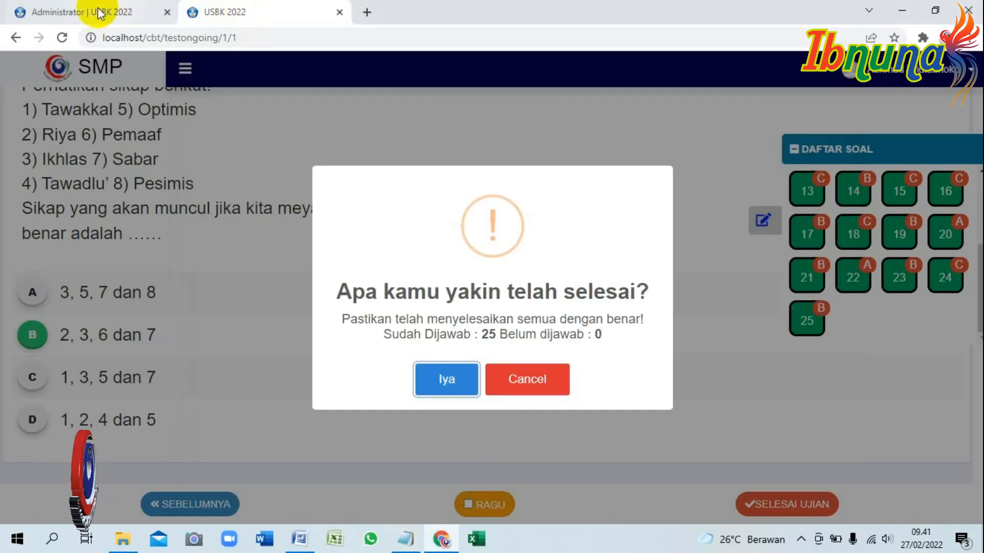
# As administrator, review the UBK Atur Block Peserta message settings, then the Status Peserta participant list.
pyautogui.click(87, 16)
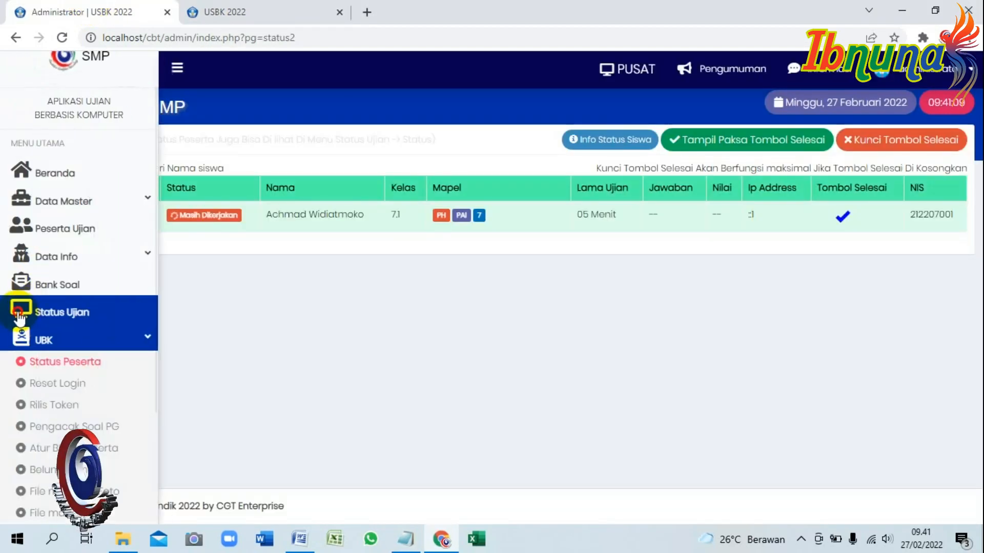
pyautogui.click(19, 316)
pyautogui.click(62, 340)
pyautogui.scroll(-2, 77, 389)
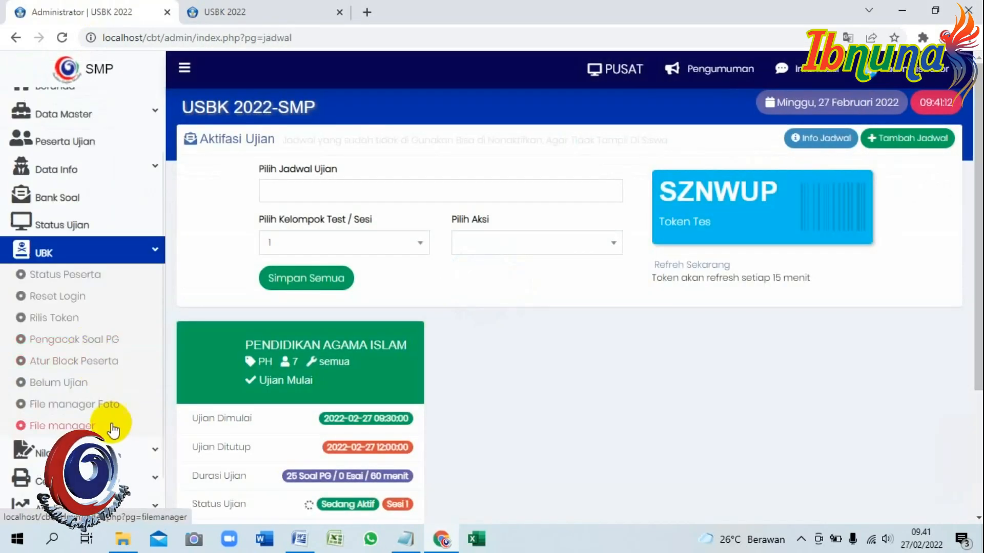
pyautogui.click(111, 366)
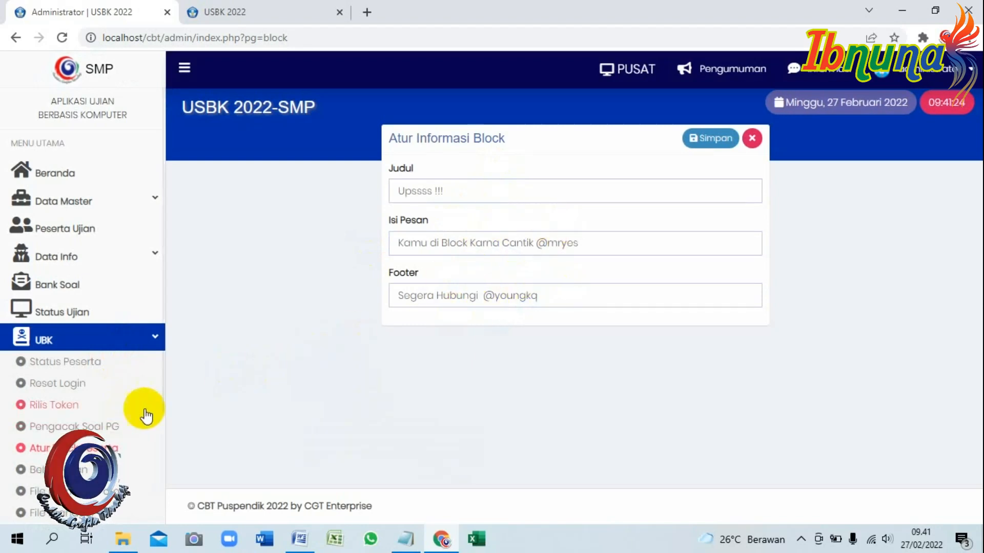
pyautogui.click(63, 367)
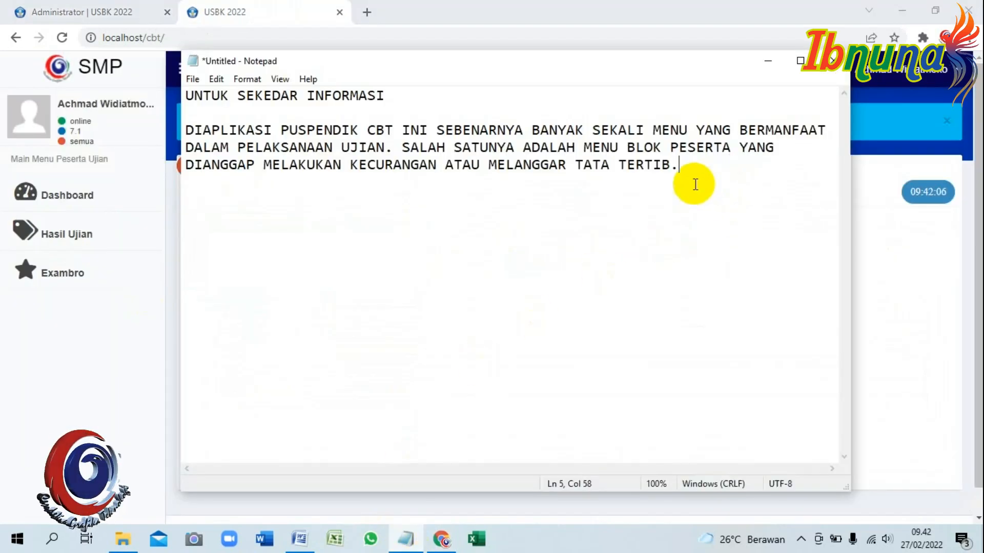
# Add 'DAN TENTUNYA' and a line noting there are many more menus to explore to the note.
pyautogui.click(696, 185)
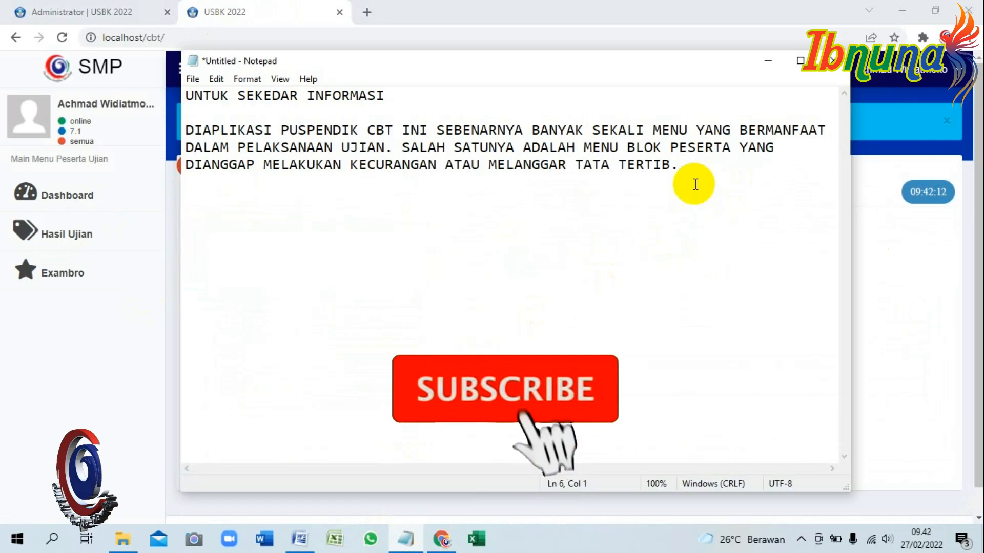
pyautogui.press('BackSpace')
pyautogui.write('DAN TENTUNYA')
pyautogui.press('Return')
pyautogui.write('MASIH')
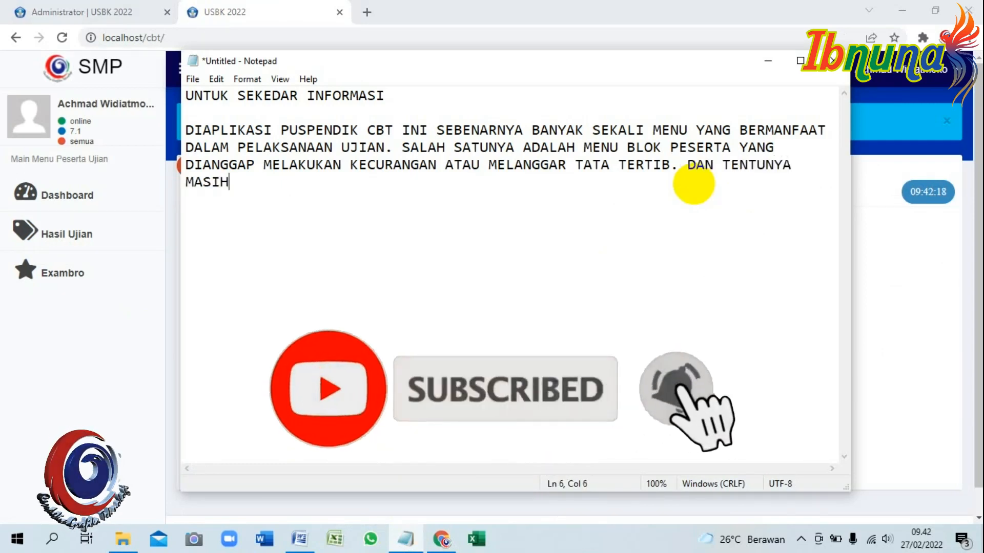
pyautogui.write(' BANYAK LAGI ME')
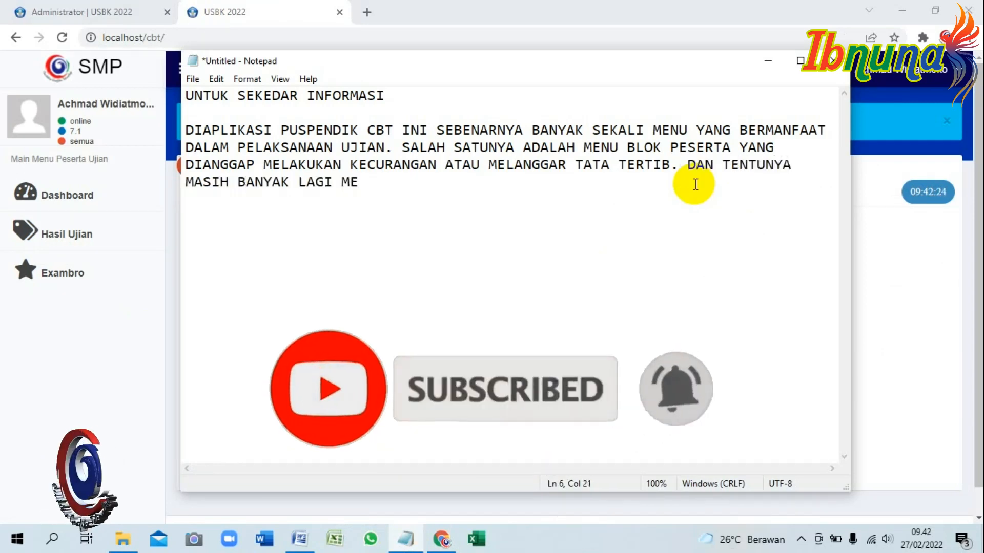
pyautogui.write('NU YANG BISA DIEXPLORE OLEH BAPAK IBU PROKTOR')
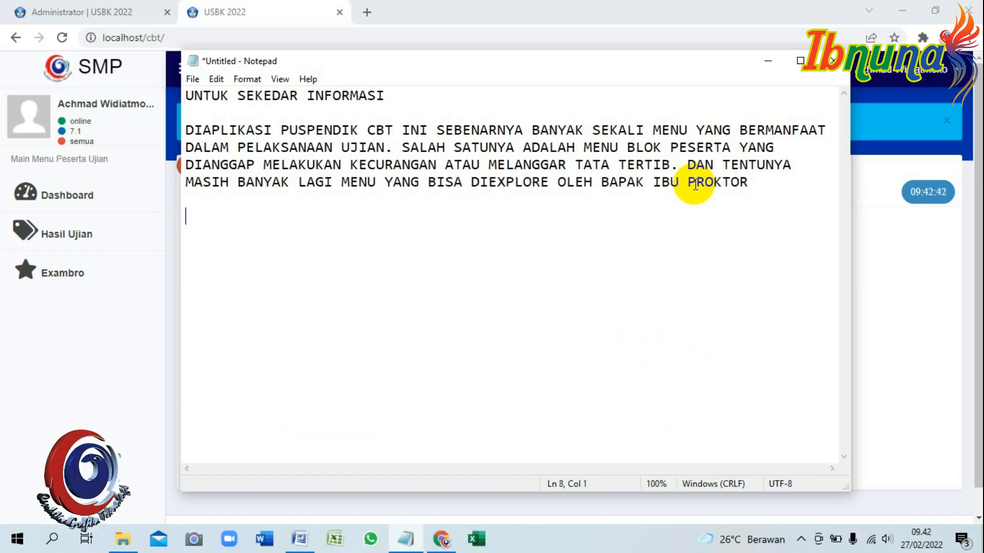
# Type the closing farewell and thanks for watching, then bring the Chrome exam page forward.
pyautogui.write('DEMIKIAN PEM')
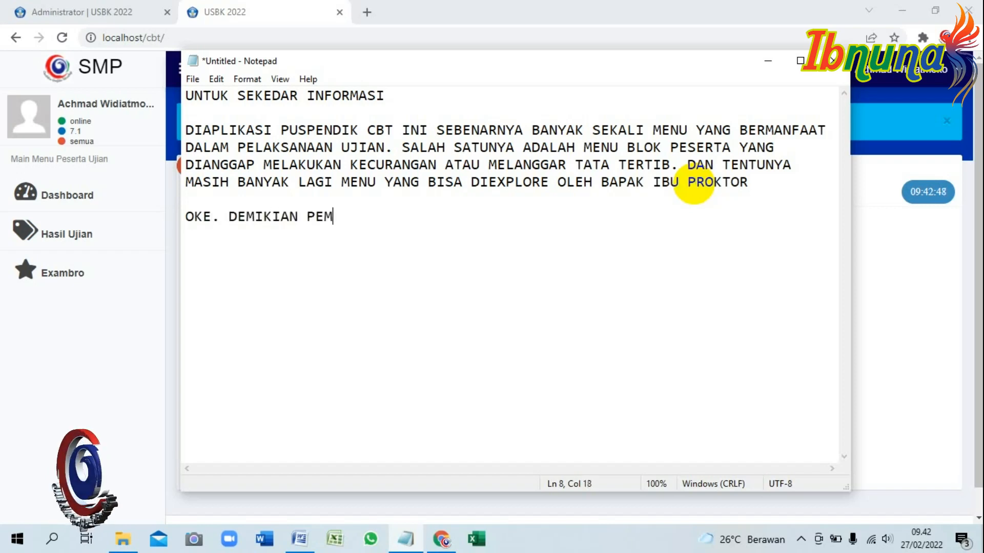
pyautogui.write('BAHASAN KALI INI. S')
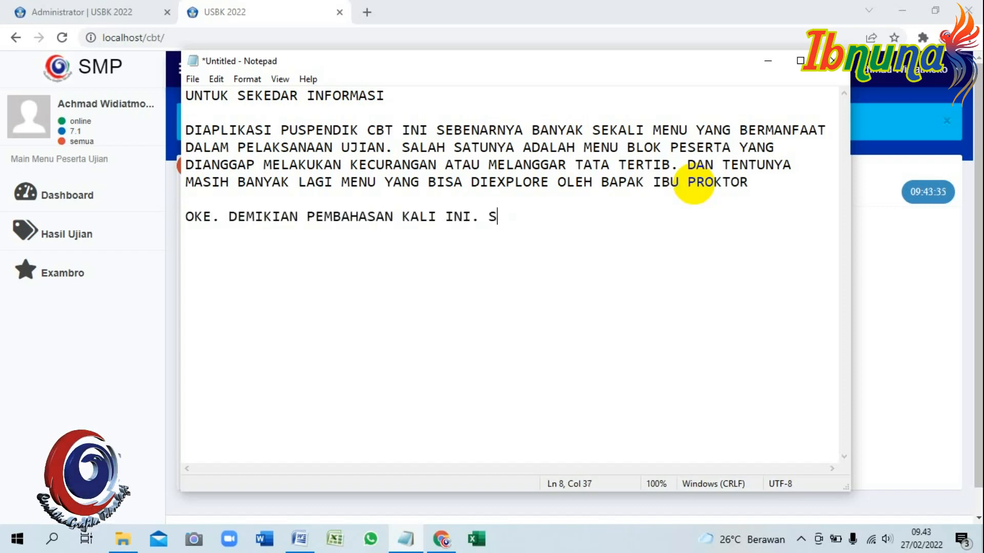
pyautogui.write('AMPAI KETE')
pyautogui.press('BackSpace')
pyautogui.press('BackSpace')
pyautogui.press('BackSpace')
pyautogui.press('BackSpace')
pyautogui.write('BERTEMU')
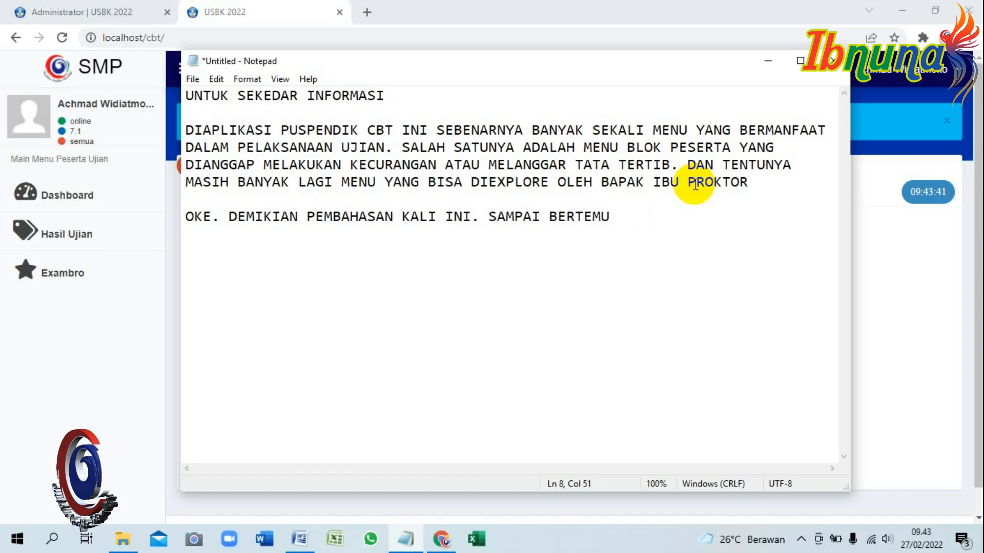
pyautogui.write(' DI LAIN KESEMPATAN')
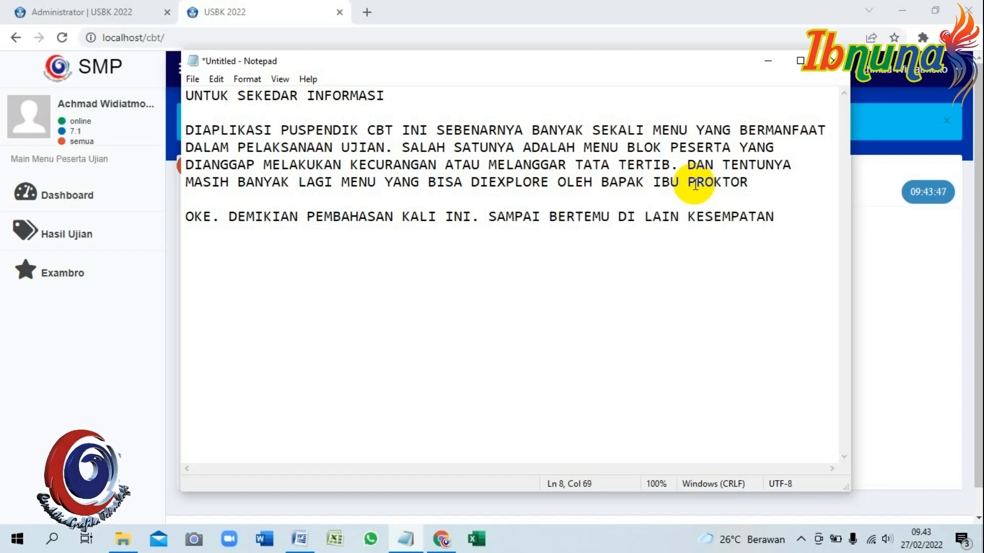
pyautogui.write('.  DAN SAYA UCAPKAN TERIMA KASIH SUDAH ')
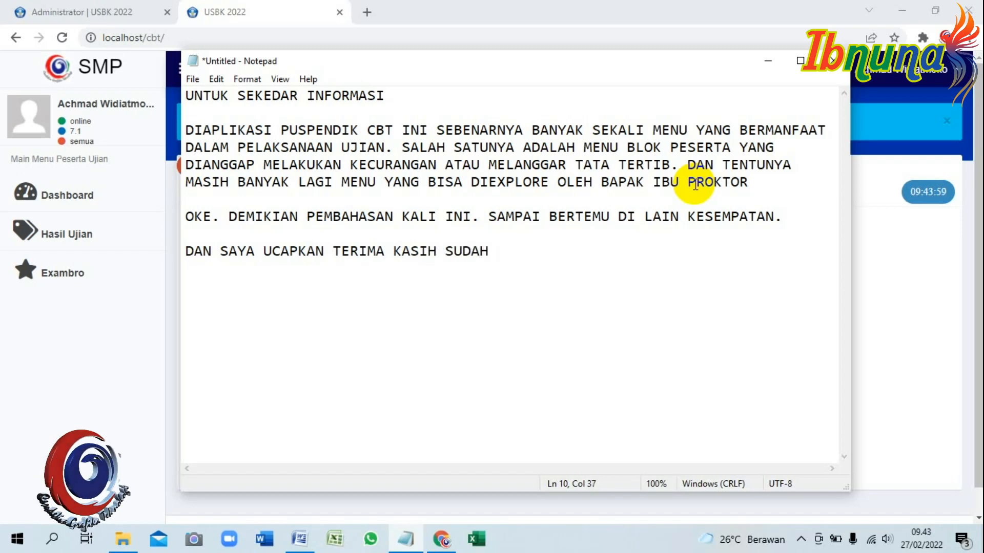
pyautogui.write('BERSEDIA MENONTON VIDEO')
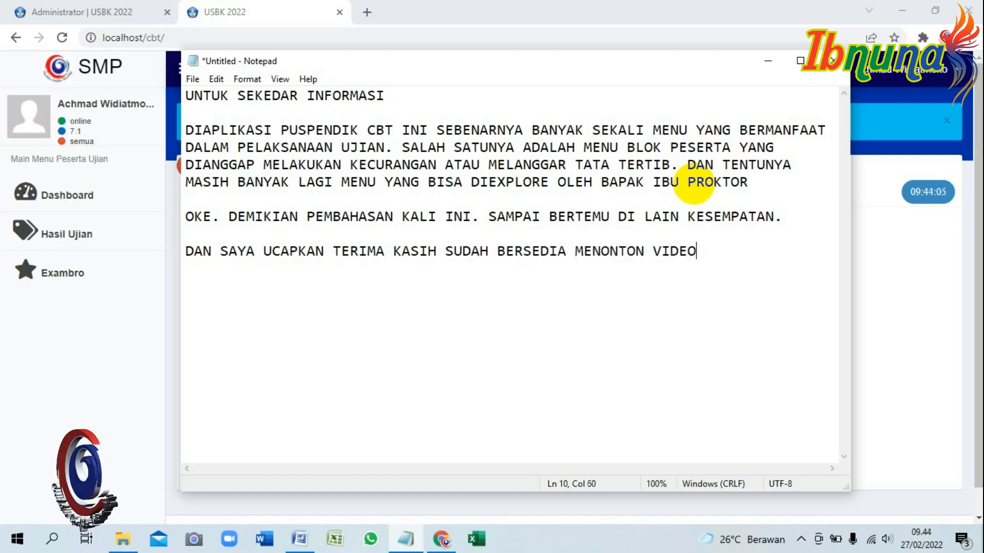
pyautogui.write(' INI.  AKHIR ')
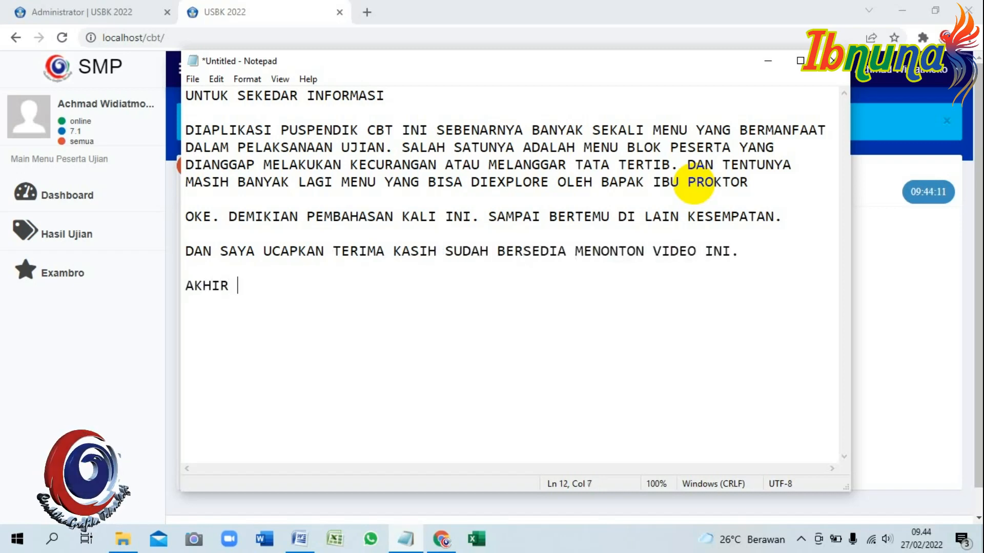
pyautogui.write("KATA  WASSALAMU'ALAIKUM WR WB")
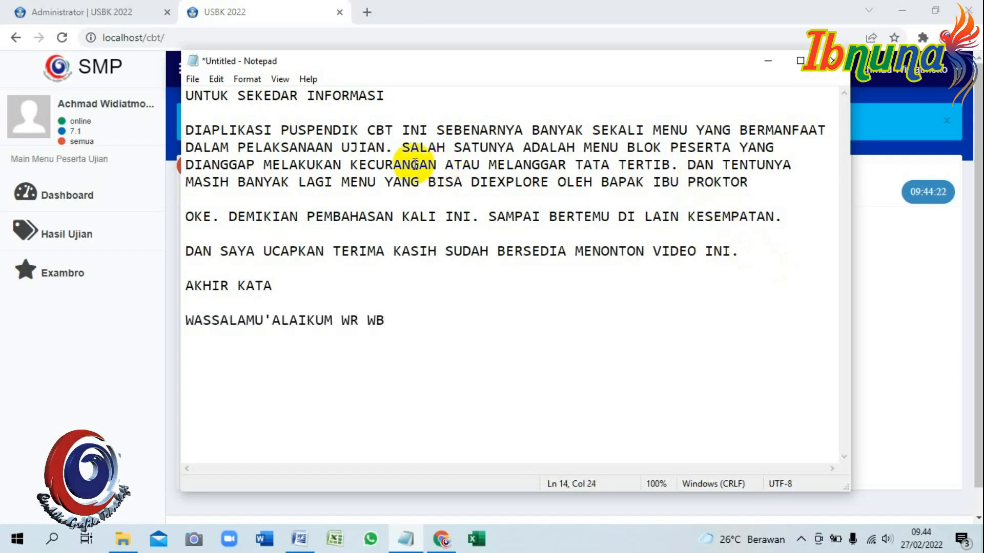
pyautogui.click(308, 13)
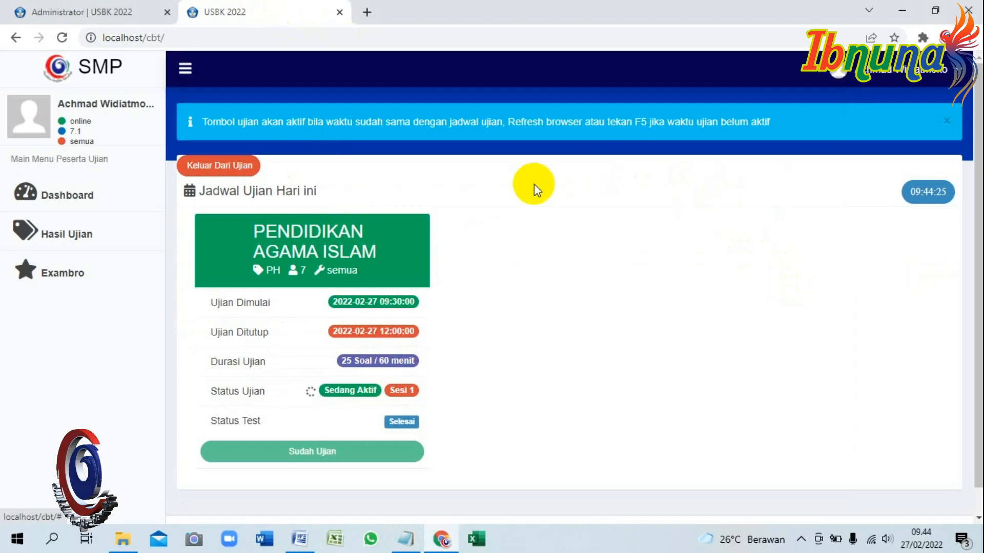
# Confirm the student's finished PAI score of 8.00 in Status Peserta, then open the Beranda dashboard.
pyautogui.click(77, 12)
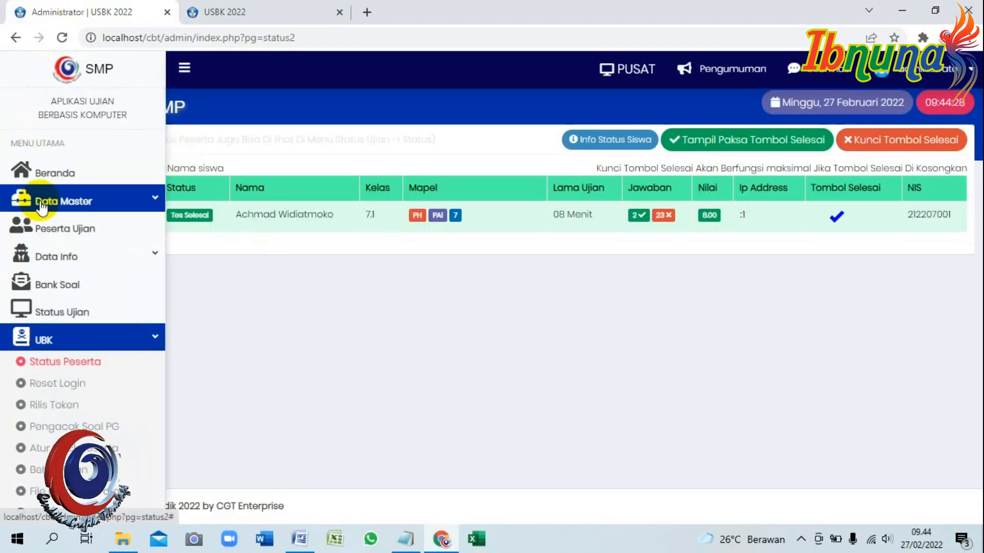
pyautogui.click(87, 170)
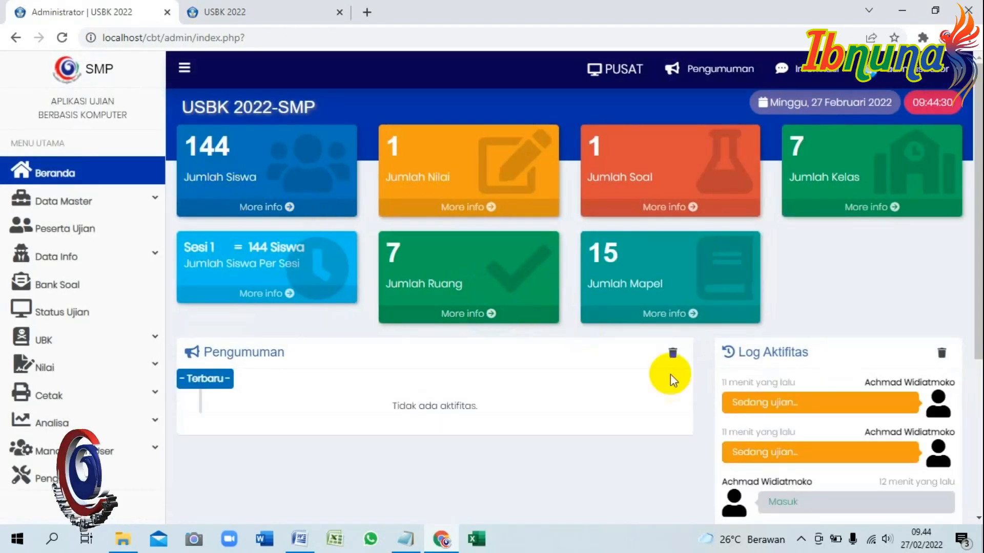
pyautogui.scroll(-5, 670, 374)
pyautogui.scroll(2, 463, 355)
pyautogui.scroll(3, 463, 355)
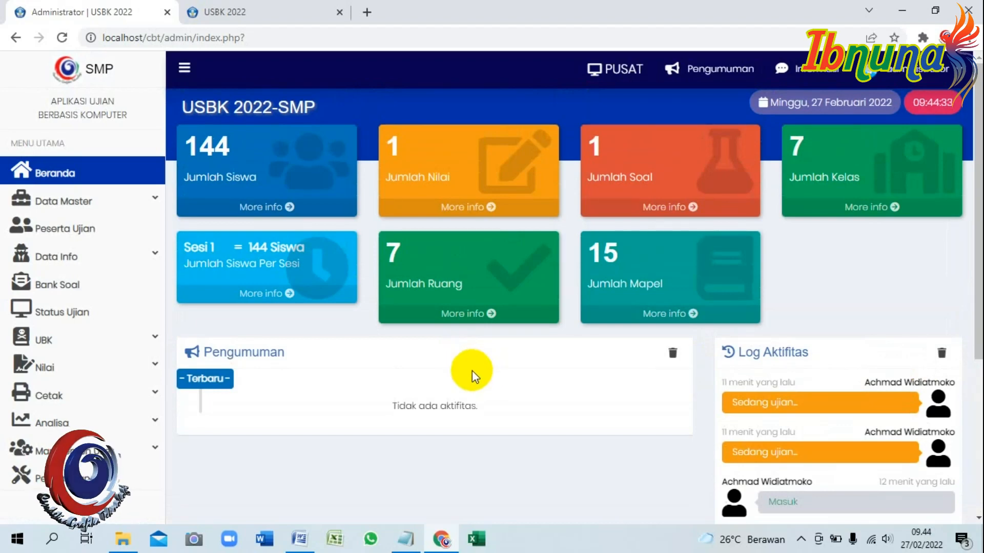